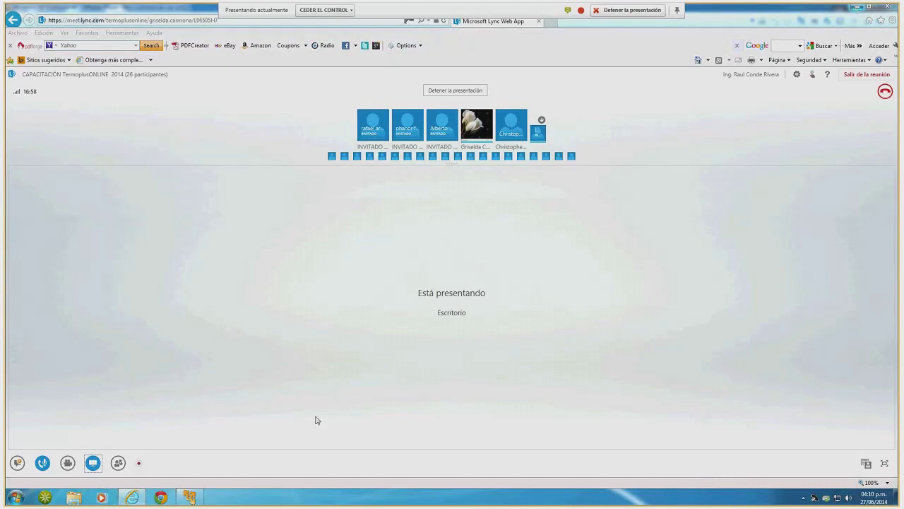
Switch from the Lync meeting to the Windows XP virtual machine and show the folder containing the EPANET installer and ManualEPANETv2E
left_click(92, 462)
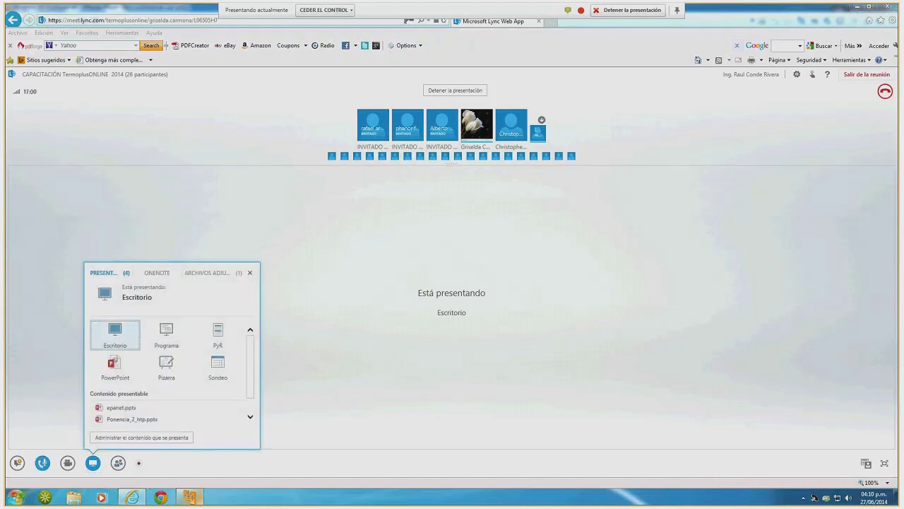
left_click(199, 499)
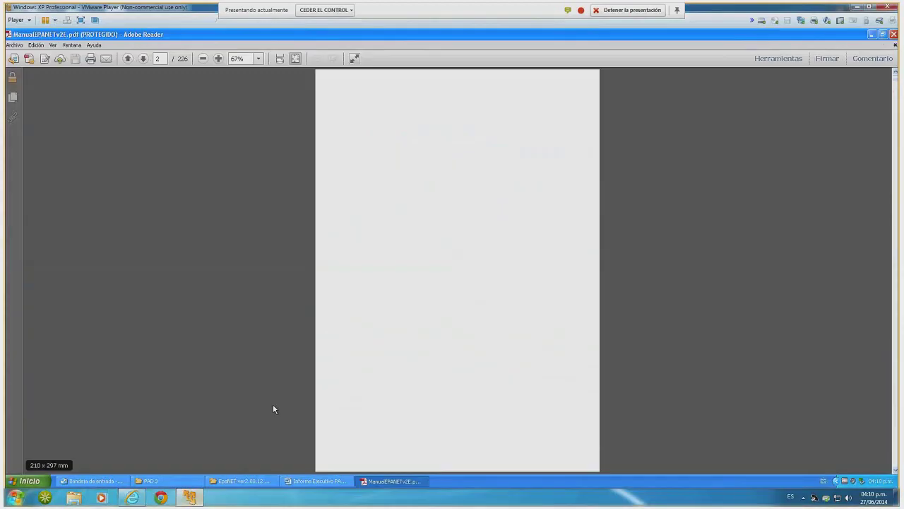
left_click(873, 35)
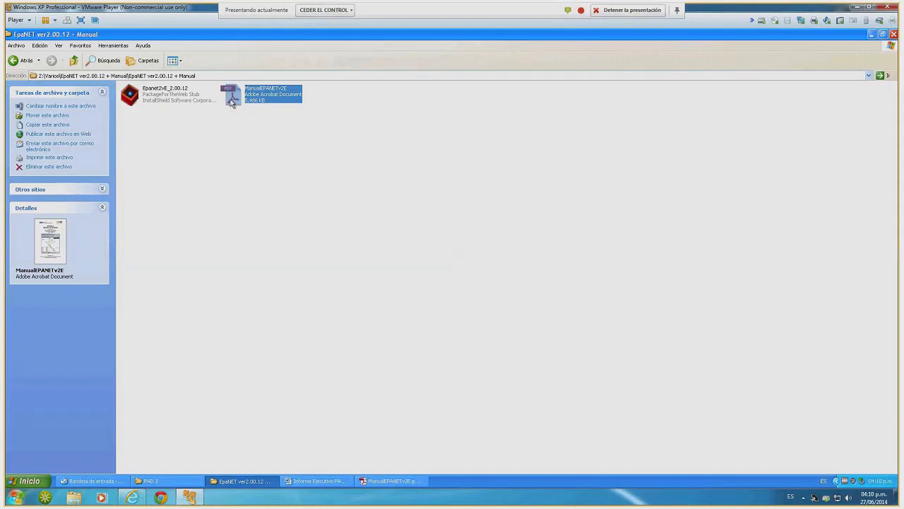
mouse_move(231, 100)
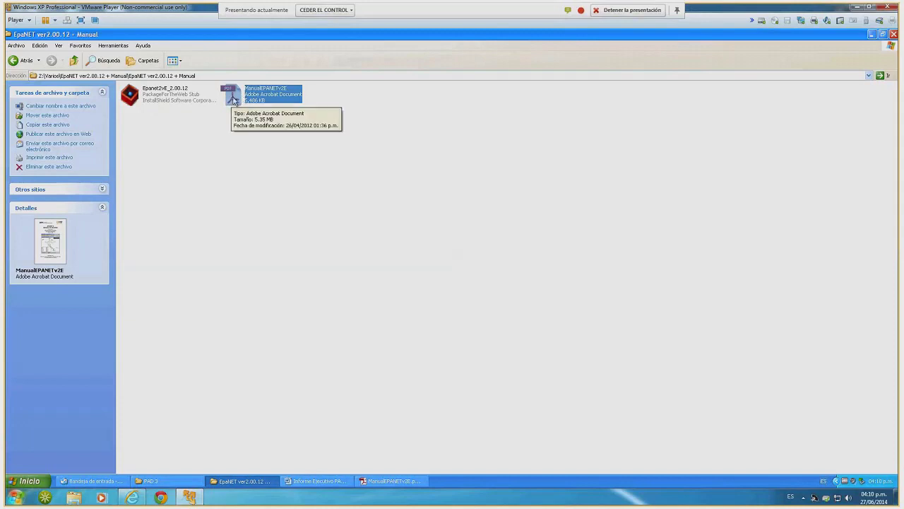
Bring back the EPANET user manual, fit it to page width, and examine the cover page with its network map illustration
left_click(393, 482)
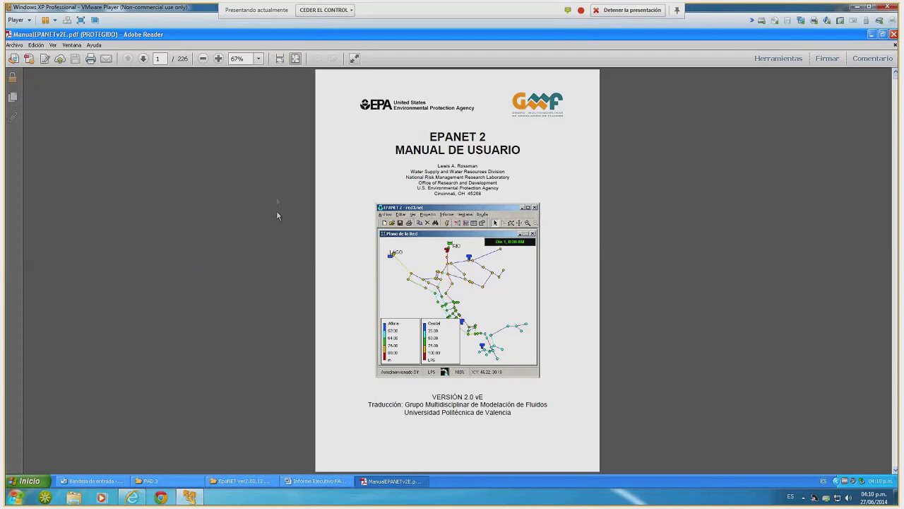
left_click(295, 60)
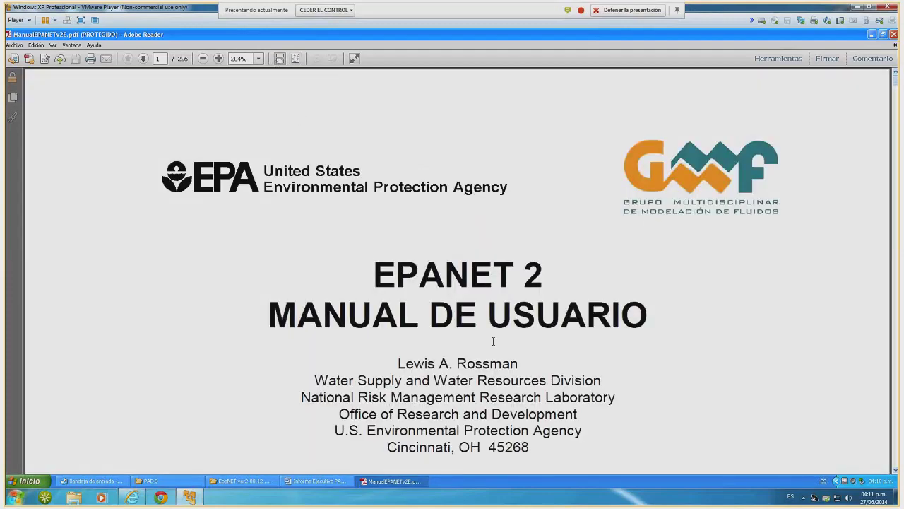
scroll(493, 341, "down", 2)
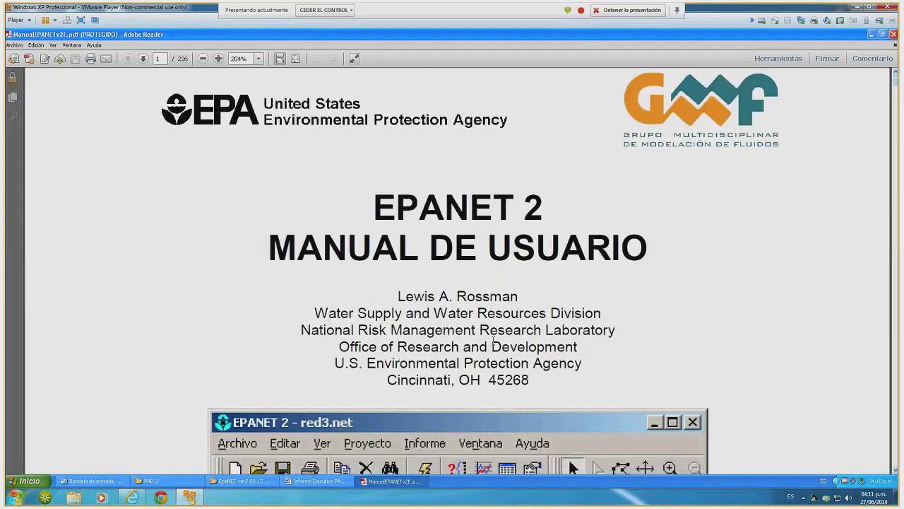
scroll(493, 341, "down", 5)
scroll(493, 341, "down", 2)
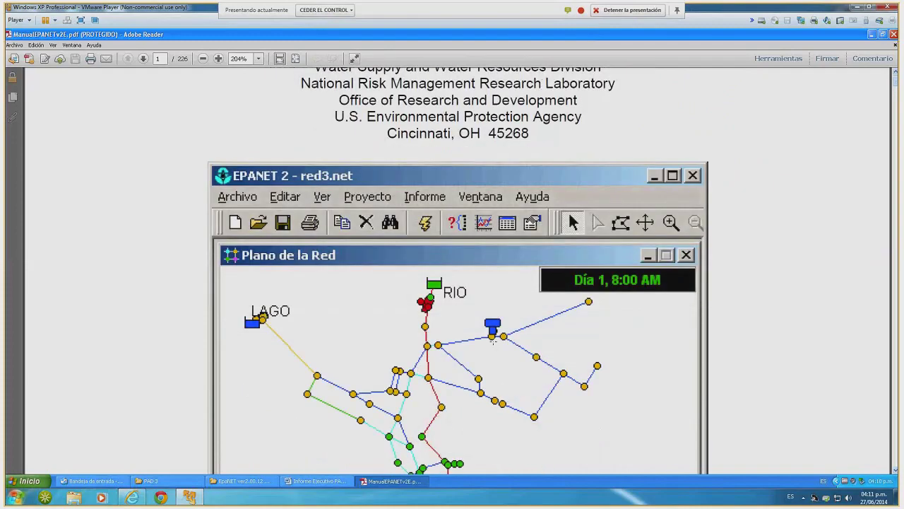
scroll(493, 341, "down", 3)
scroll(493, 341, "down", 9)
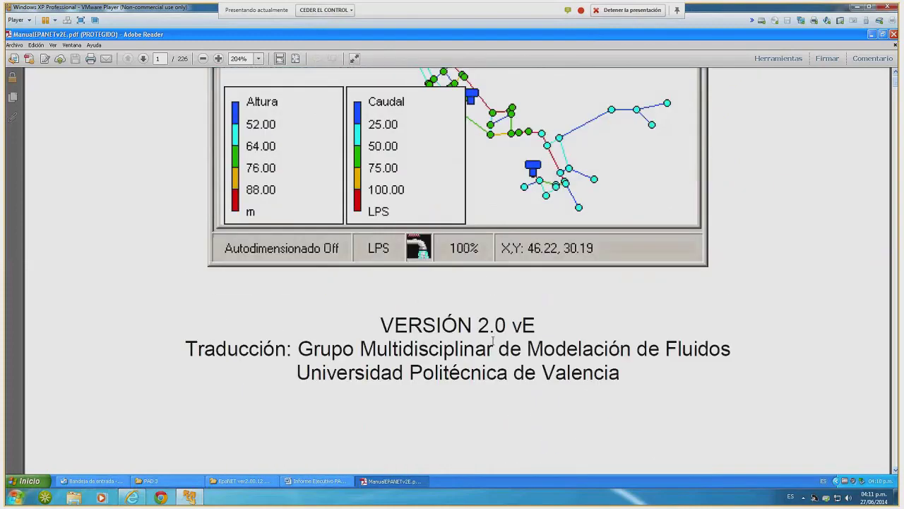
scroll(492, 342, "down", 6)
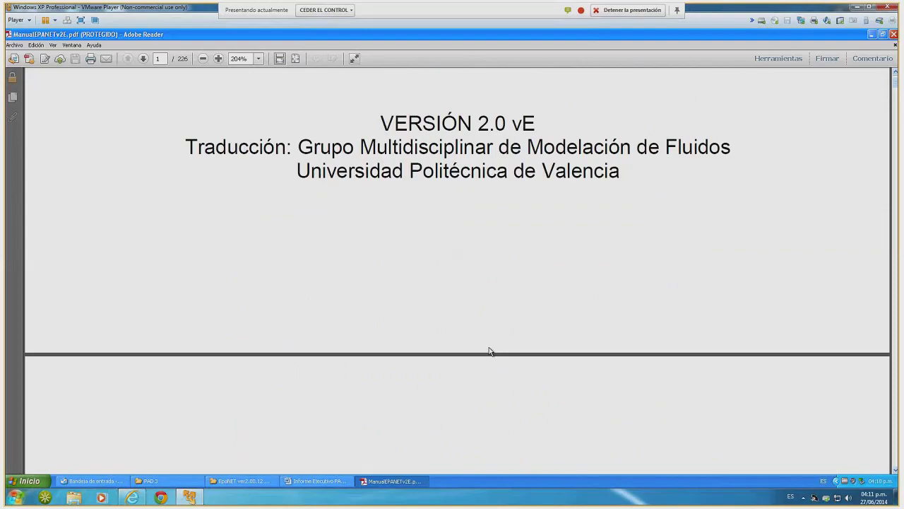
scroll(490, 348, "up", 4)
scroll(424, 364, "up", 2)
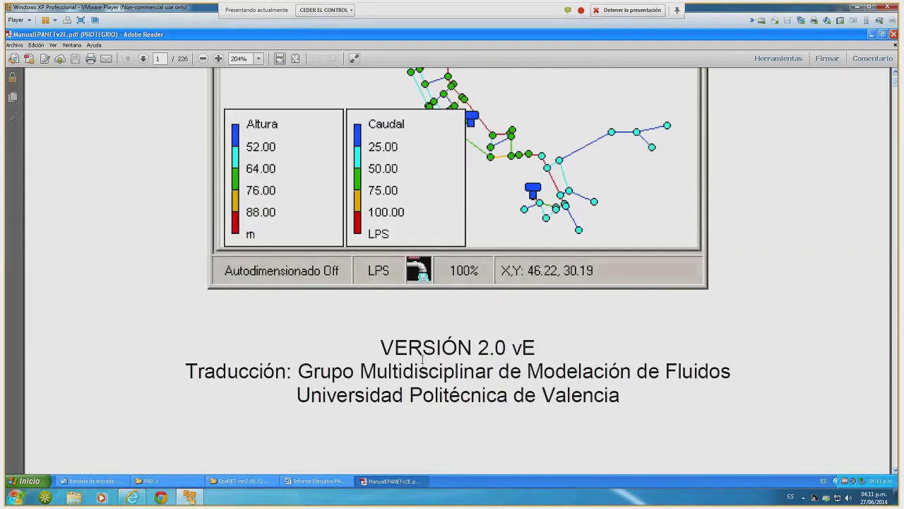
scroll(422, 359, "up", 2)
scroll(422, 360, "up", 4)
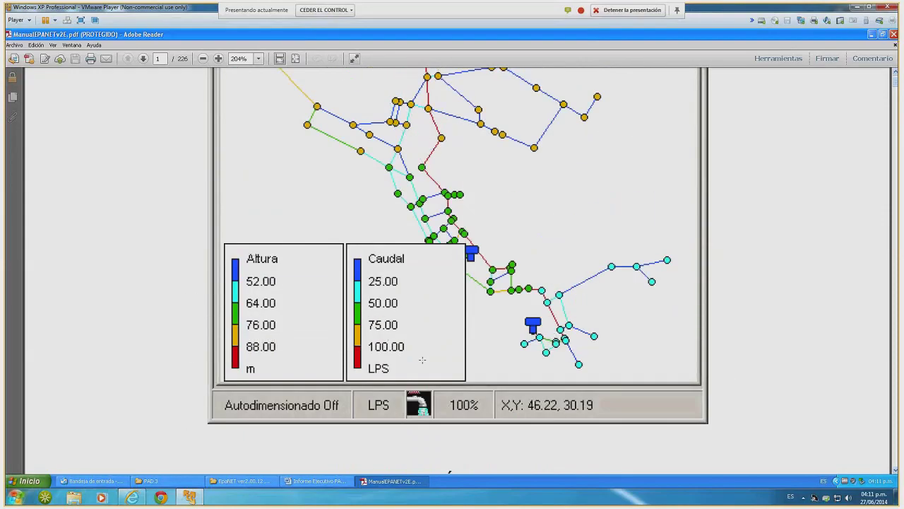
scroll(421, 360, "up", 1)
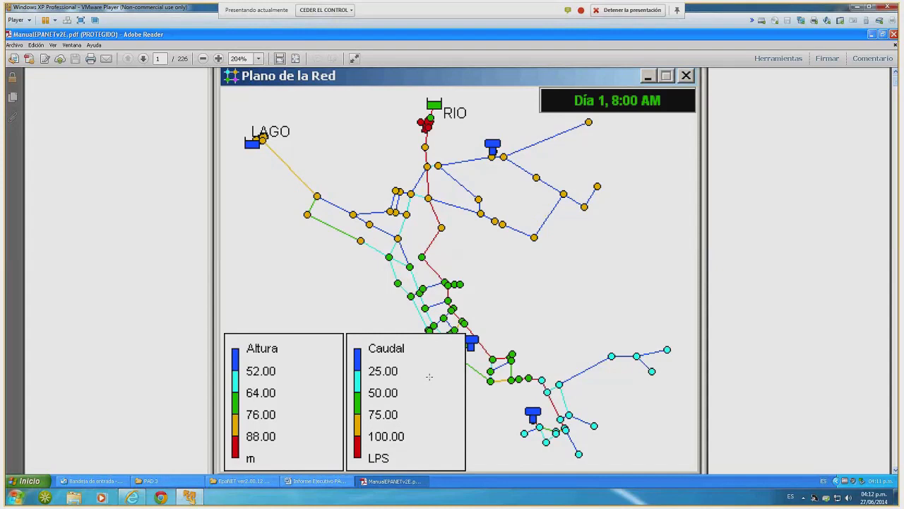
scroll(208, 370, "up", 2)
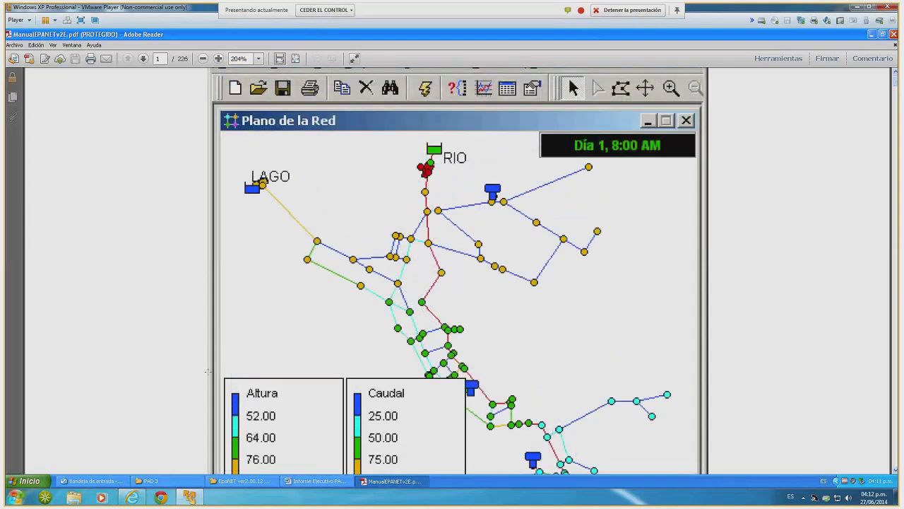
scroll(208, 370, "down", 5)
scroll(204, 362, "down", 5)
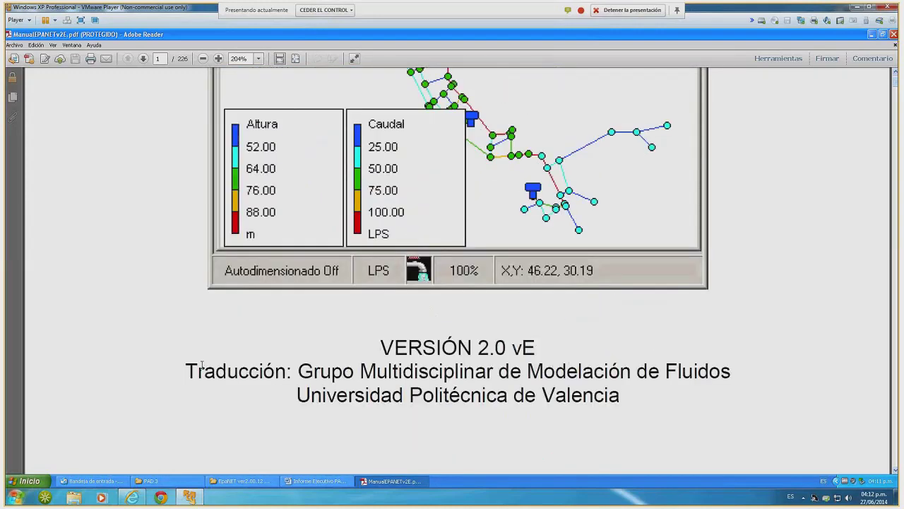
Skim the manual's clarifications on the English version and the original authors' prologue up to the table of contents
scroll(202, 371, "down", 5)
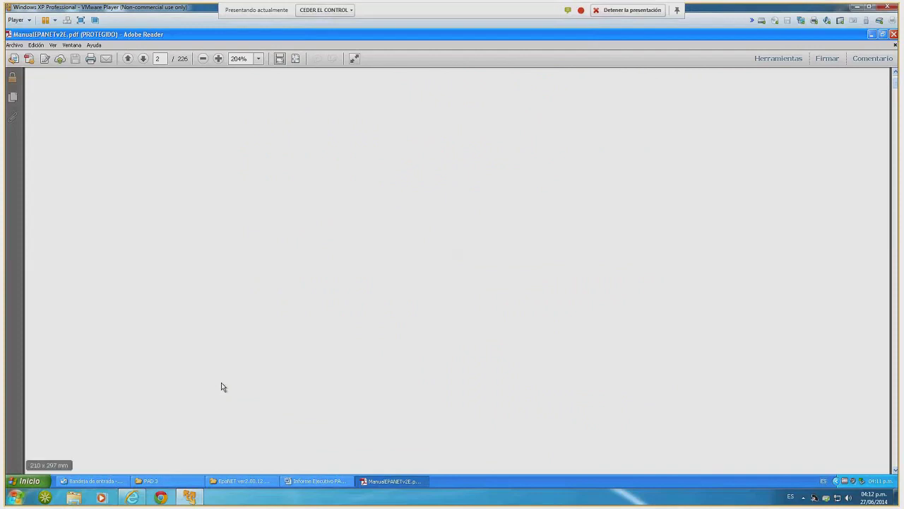
scroll(215, 398, "down", 5)
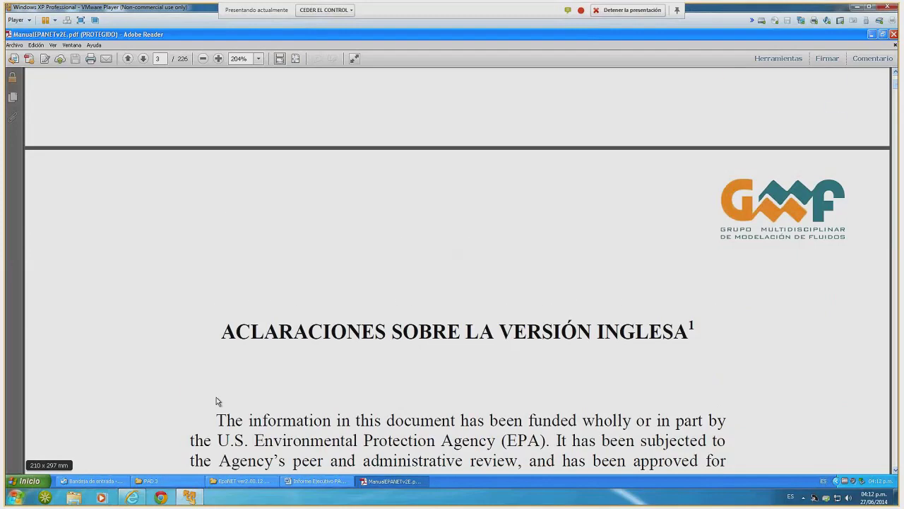
scroll(219, 395, "down", 3)
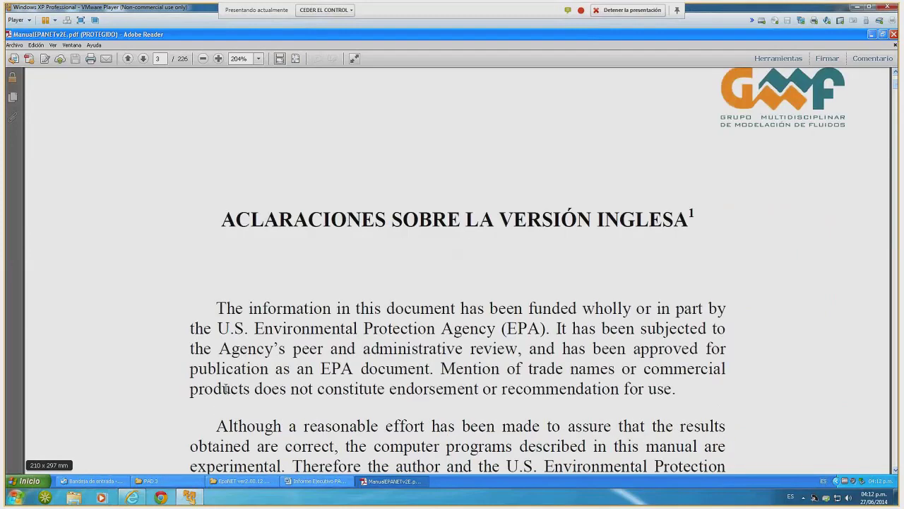
scroll(225, 390, "down", 10)
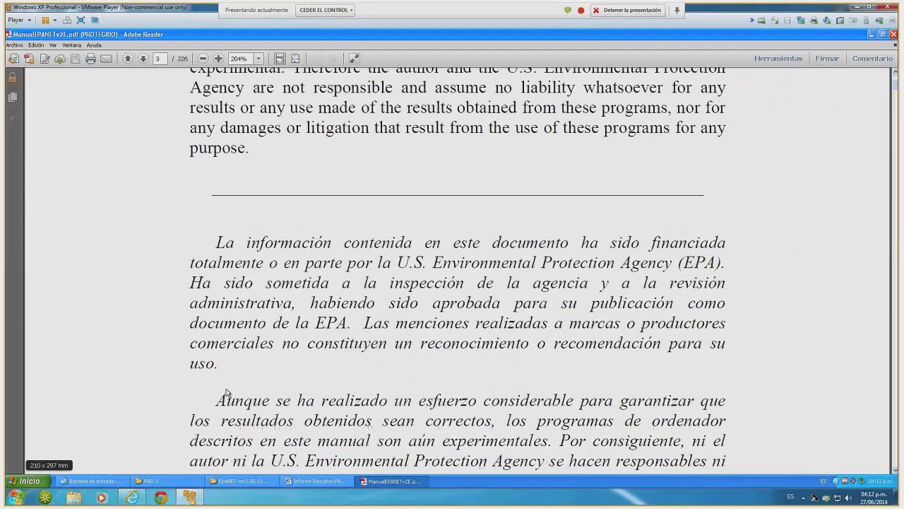
scroll(226, 392, "down", 15)
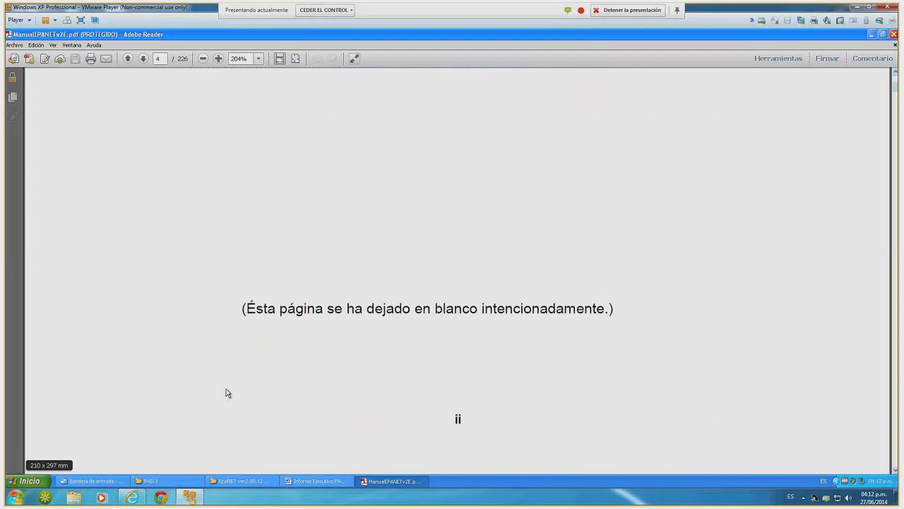
scroll(226, 390, "down", 10)
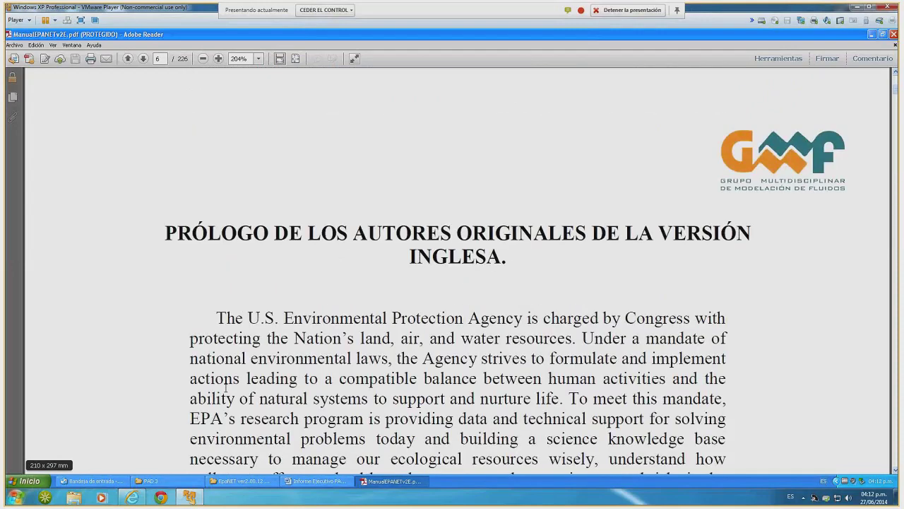
scroll(226, 387, "down", 10)
scroll(226, 387, "down", 10)
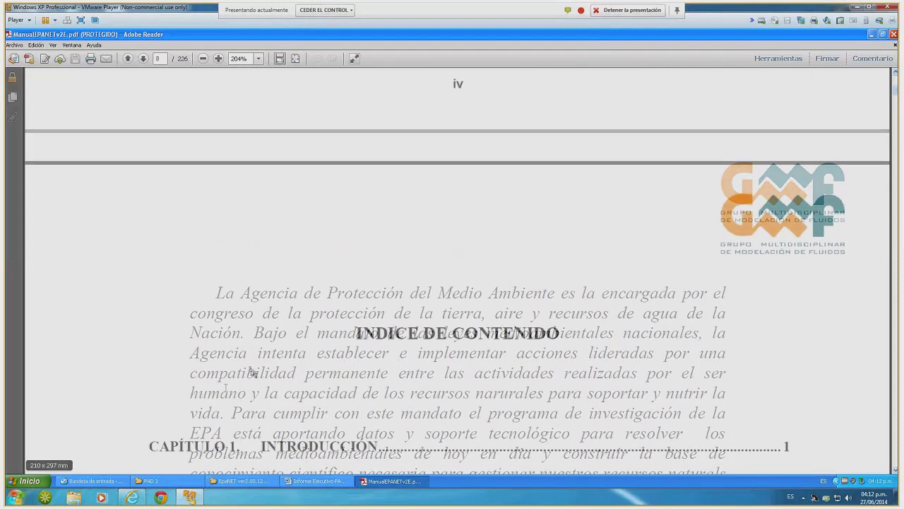
Read the table of contents entries for Chapter 1, Introducción, and Chapter 2, Tutorial
scroll(251, 359, "down", 4)
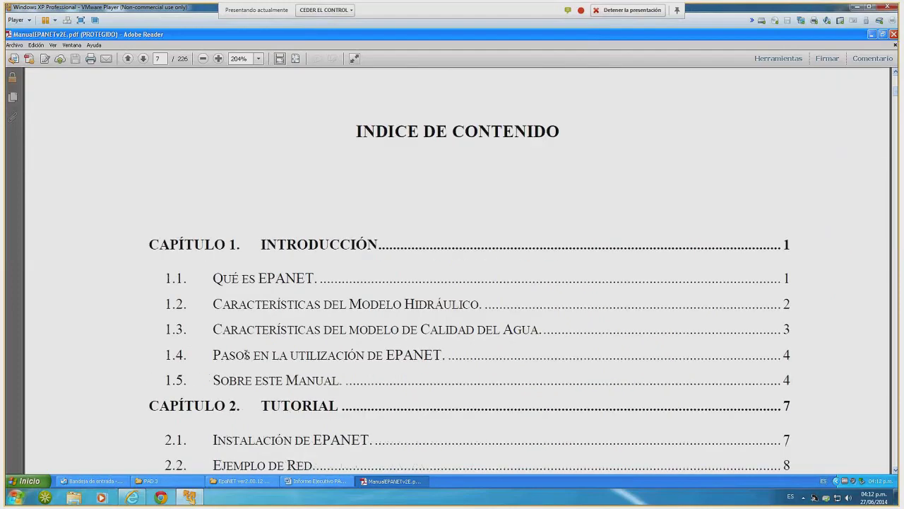
scroll(247, 355, "down", 1)
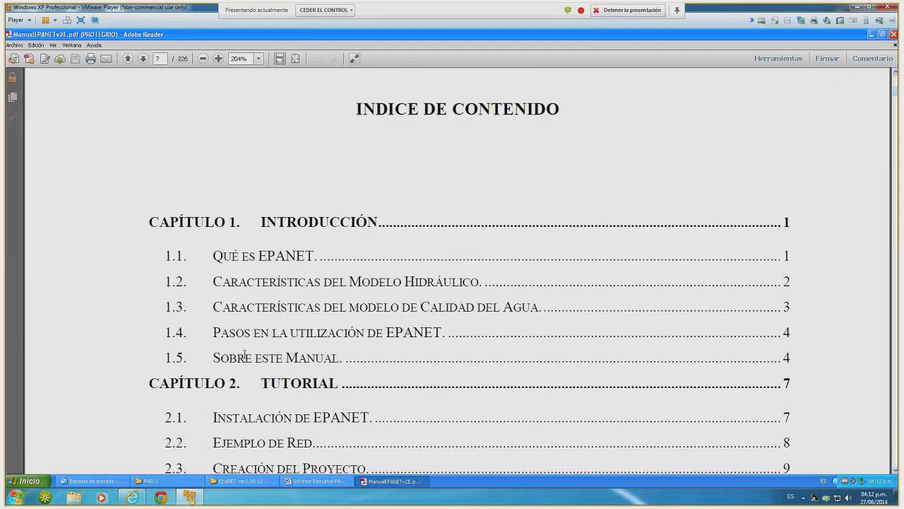
scroll(232, 331, "down", 2)
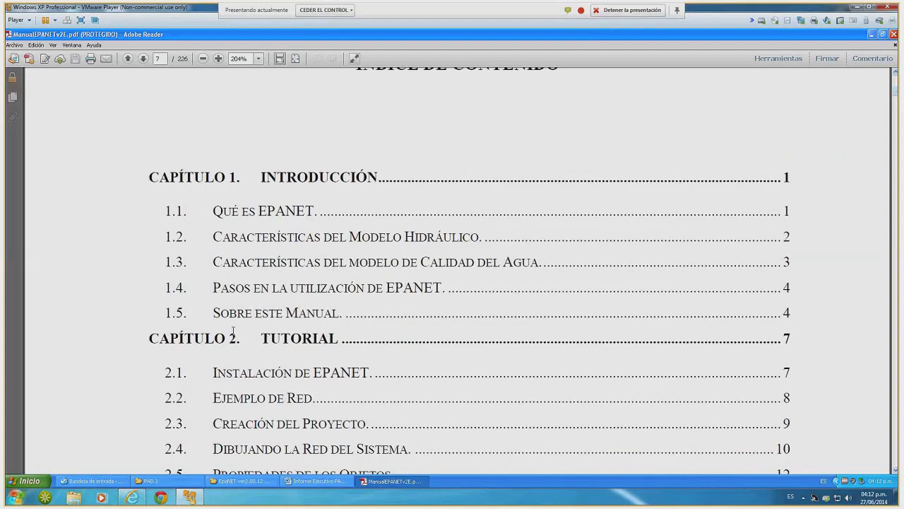
scroll(232, 332, "down", 1)
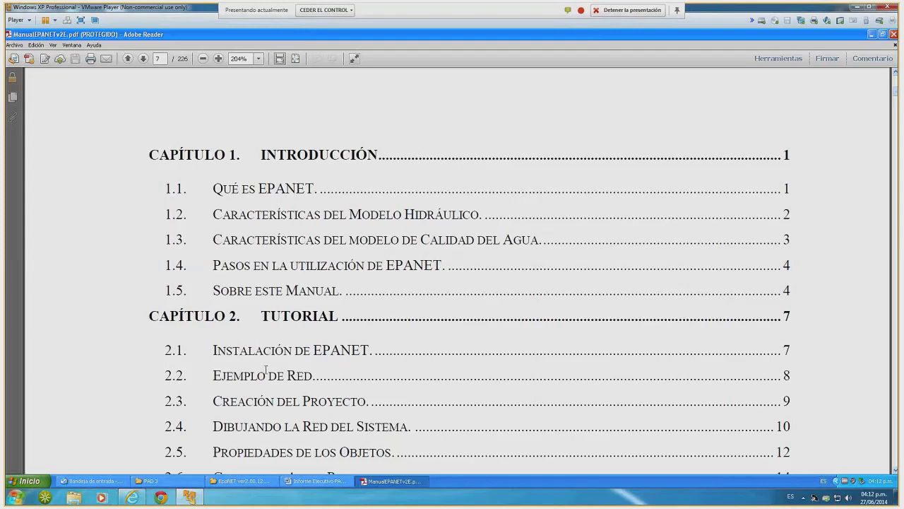
scroll(265, 369, "down", 2)
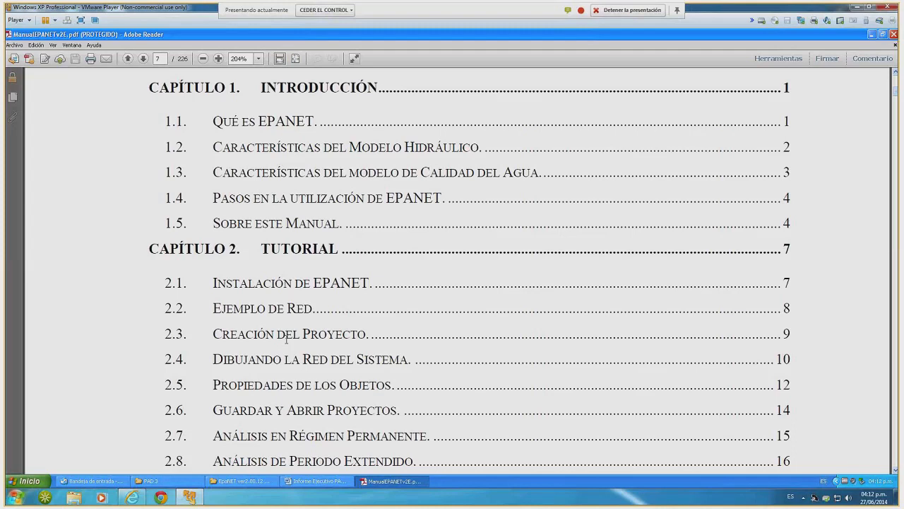
Minimize the manual and the EPANET folder, and launch Epanet 2.0 vE from the virtual machine's desktop
left_click(872, 34)
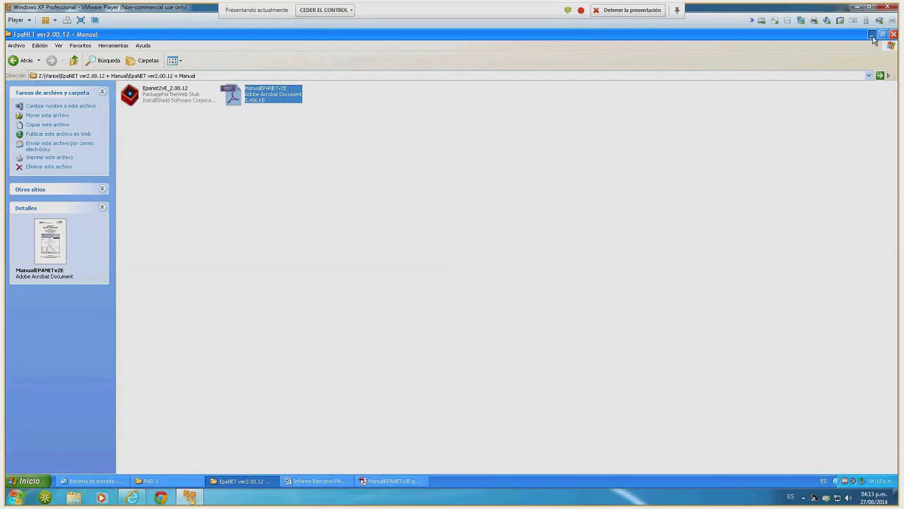
left_click(872, 34)
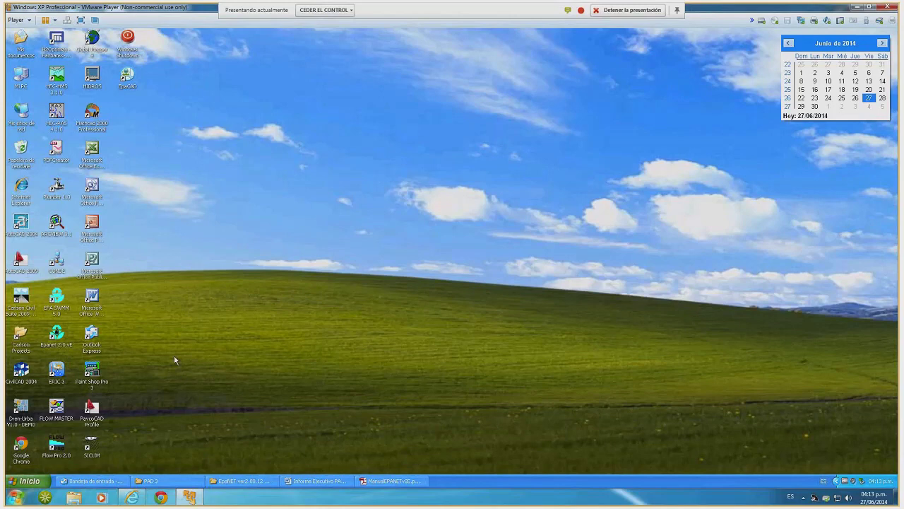
left_click(59, 333)
left_click(58, 333)
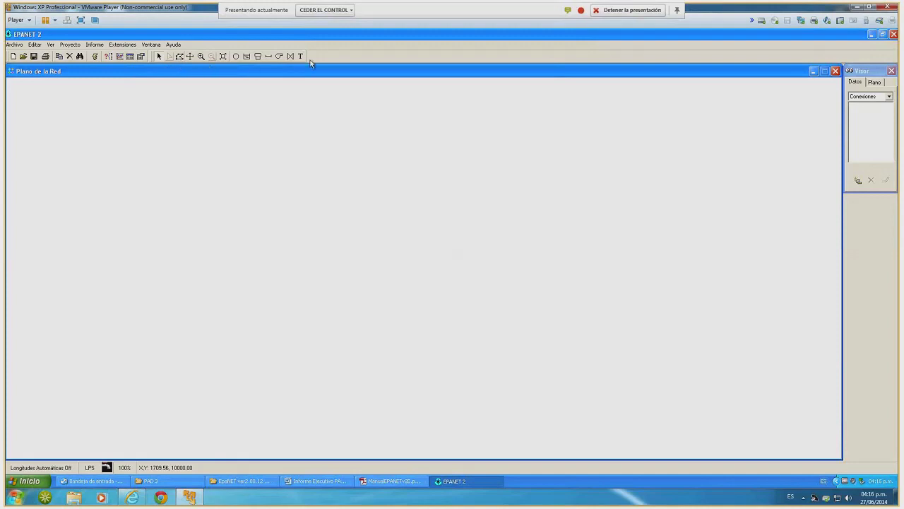
Look over the EPANET workspace by activating the Visor and Plano de la Red windows in turn
left_click(246, 60)
left_click(878, 74)
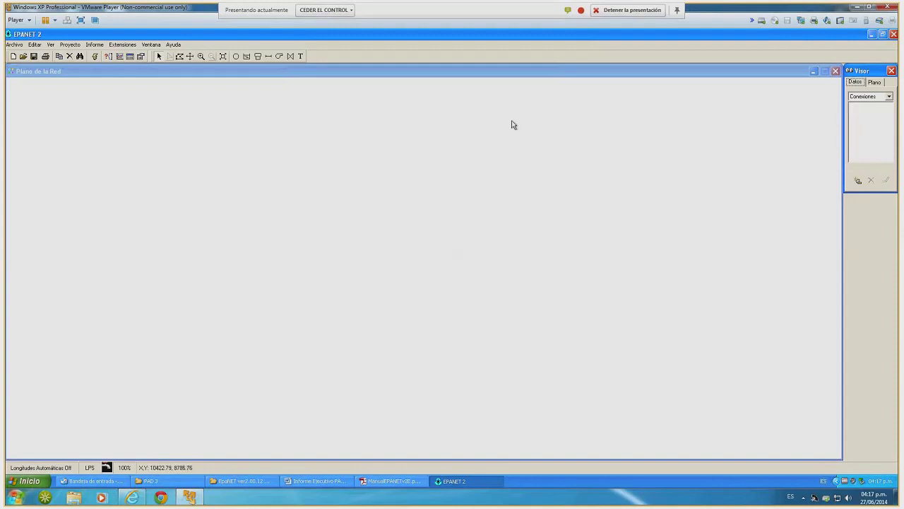
left_click(643, 74)
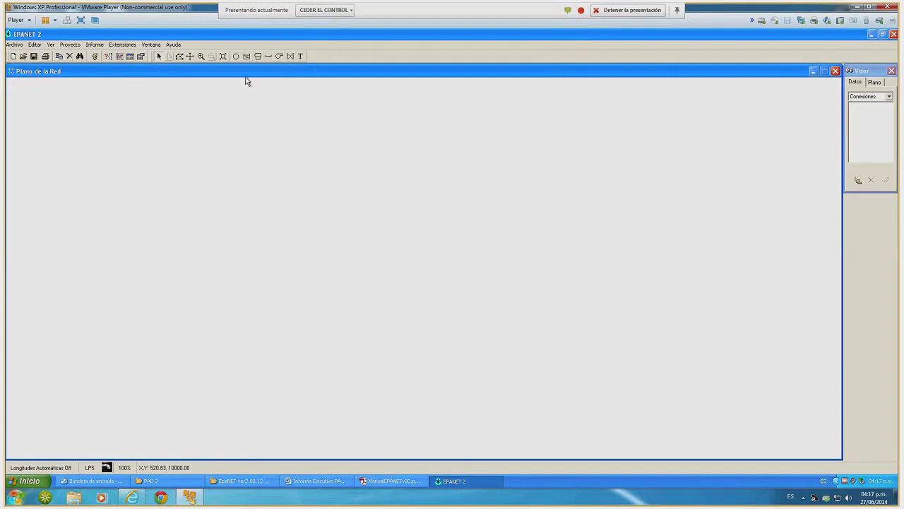
left_click(877, 73)
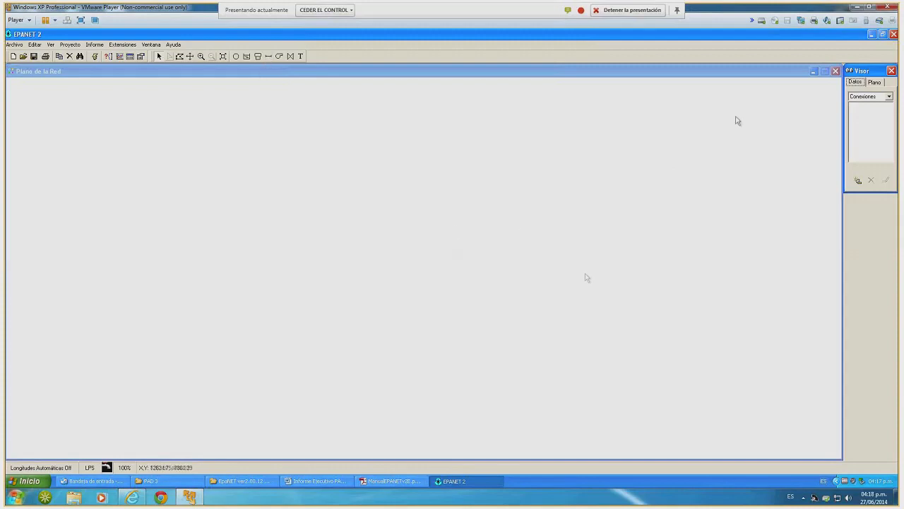
left_click(622, 74)
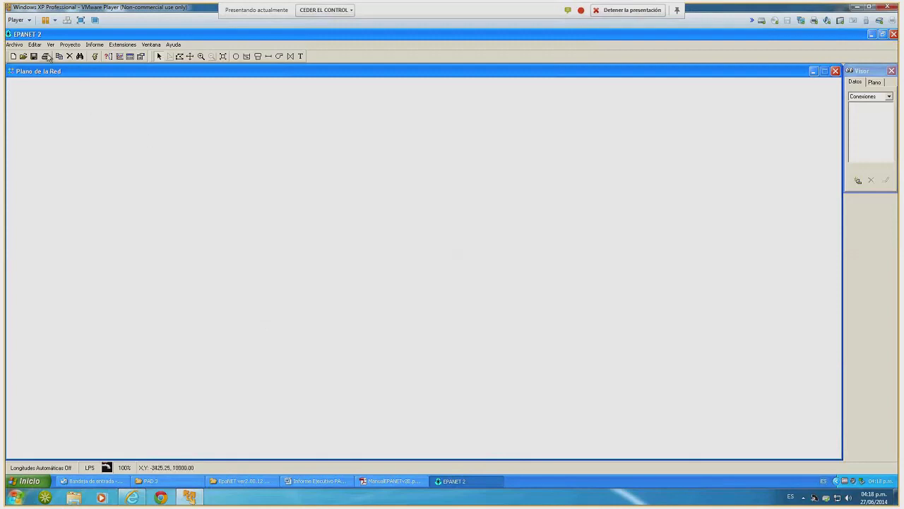
left_click(156, 46)
left_click(175, 45)
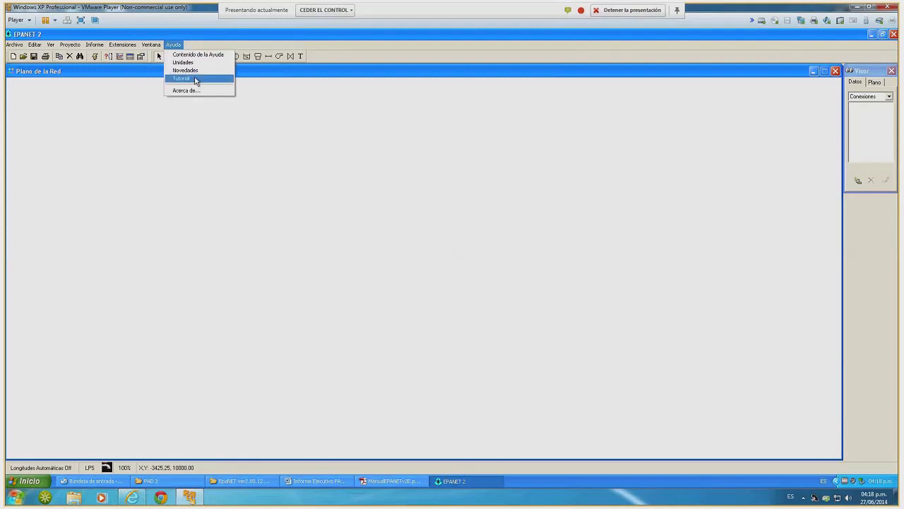
left_click(196, 78)
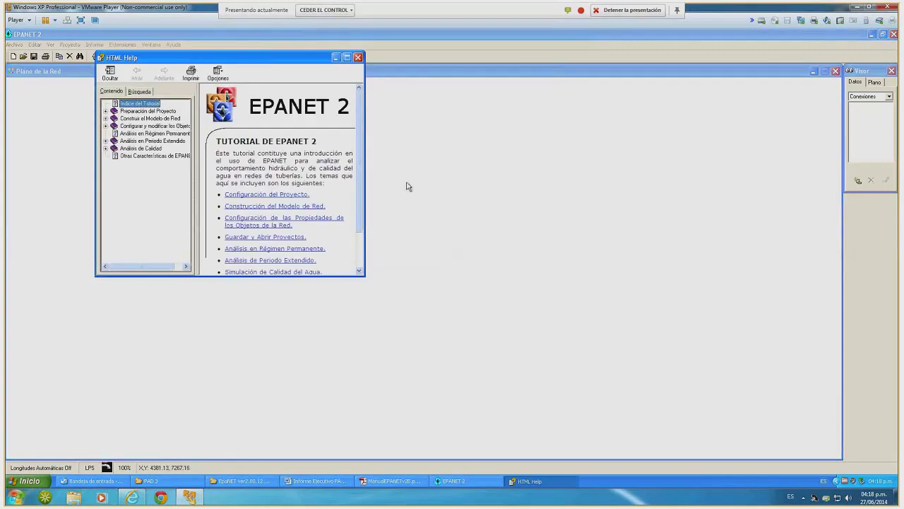
left_click_drag(277, 53, 216, 80)
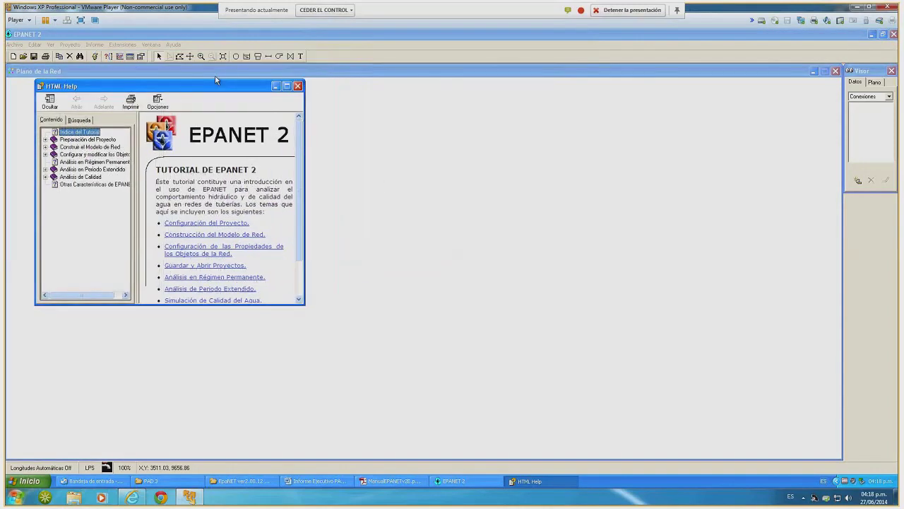
left_click(297, 86)
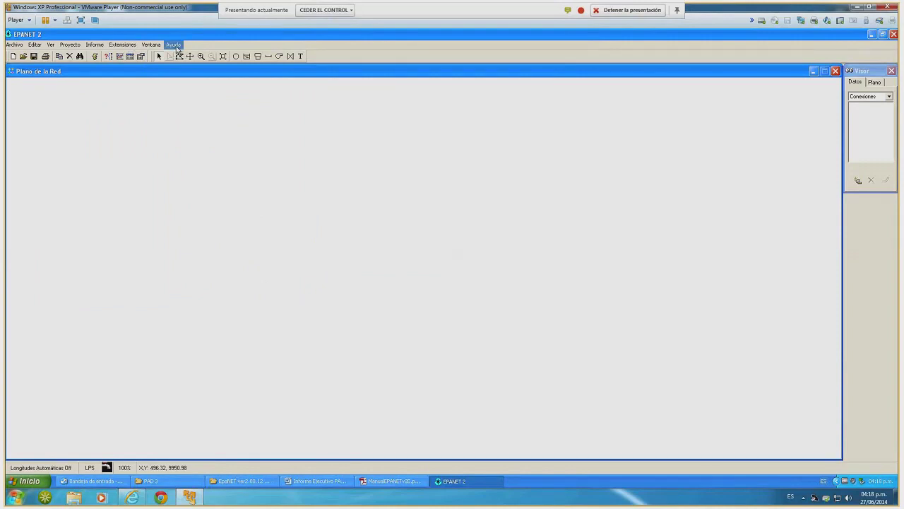
Open the EPANET tutorial from the help resources, then reposition and widen its window so the topic index is readable
left_click(174, 44)
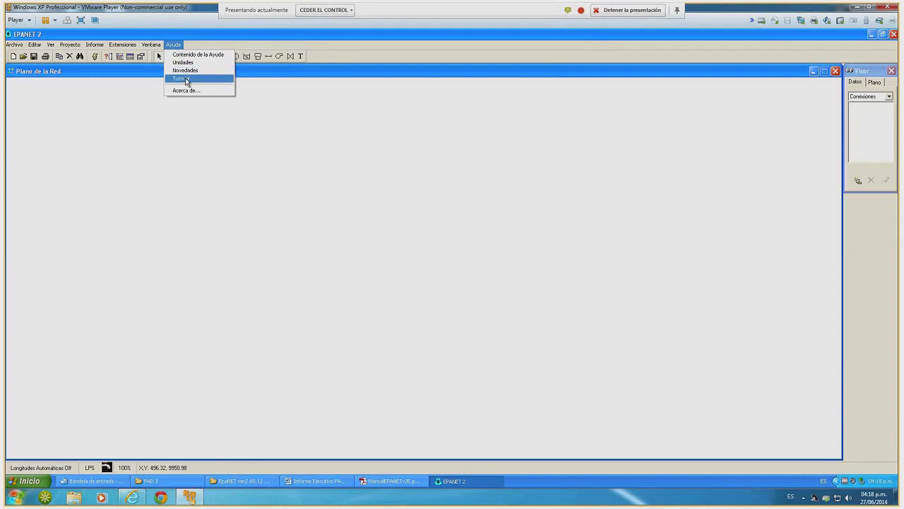
left_click(185, 78)
left_click_drag(289, 62, 217, 90)
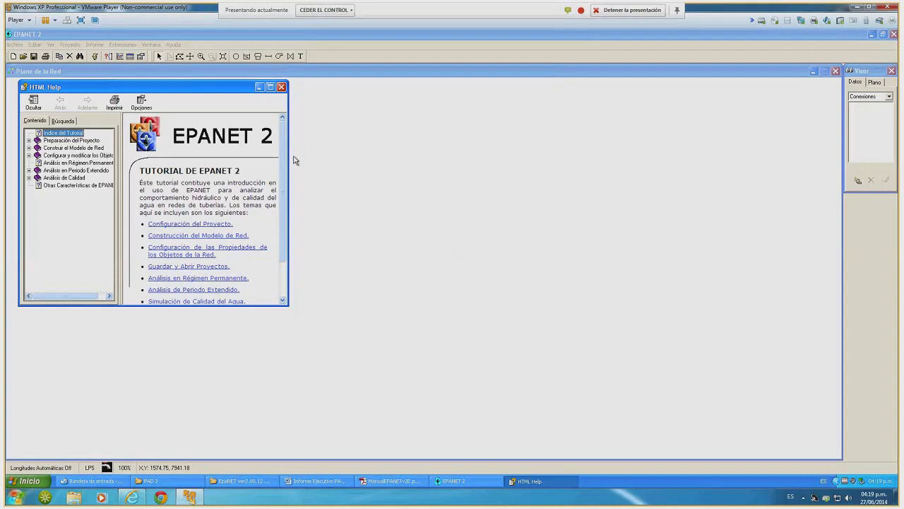
left_click_drag(289, 163, 477, 184)
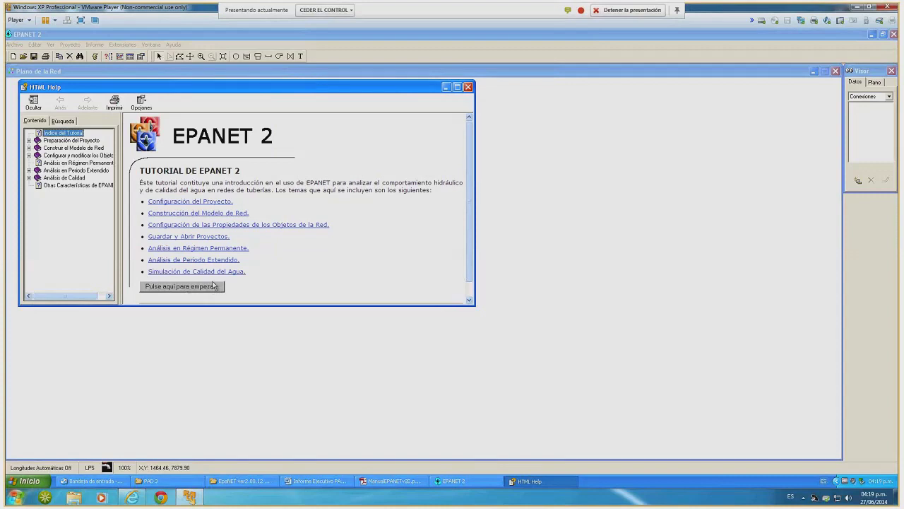
Go to the tutorial's network model construction topic, step back to the map options page, and display the example network plan
left_click(226, 214)
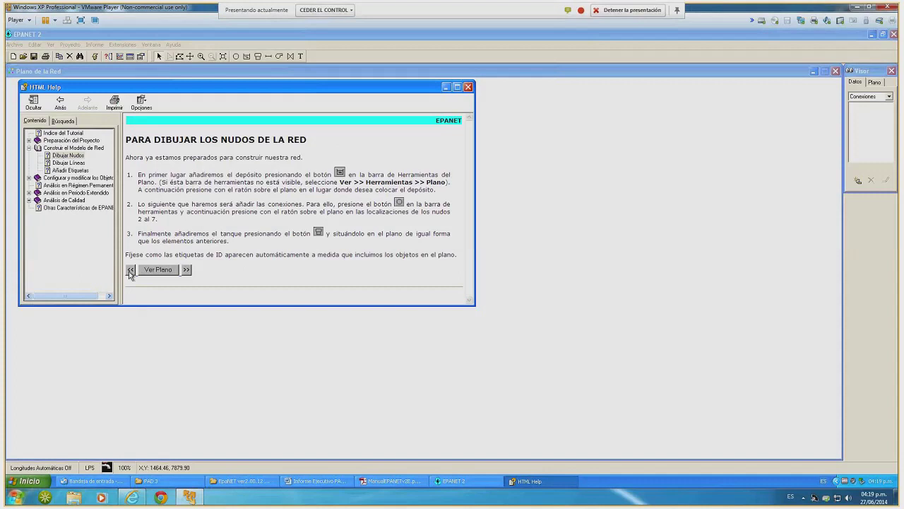
left_click(130, 271)
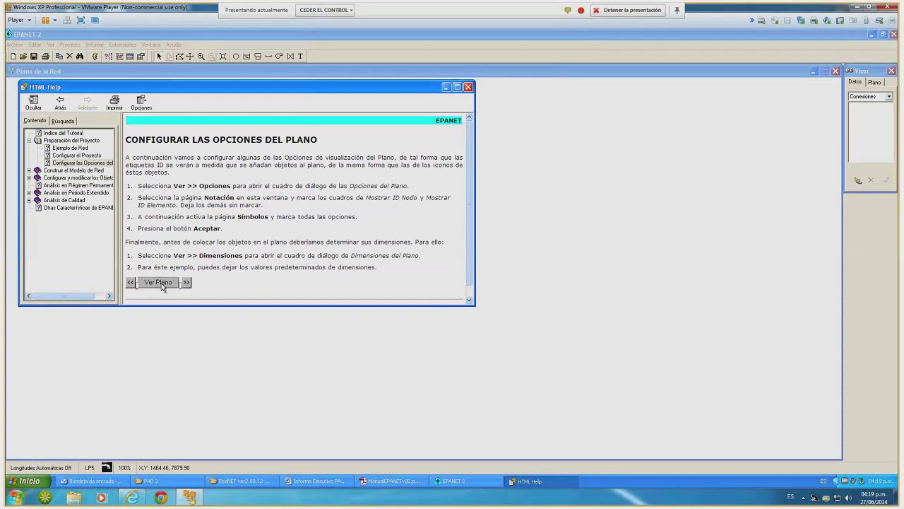
left_click(160, 282)
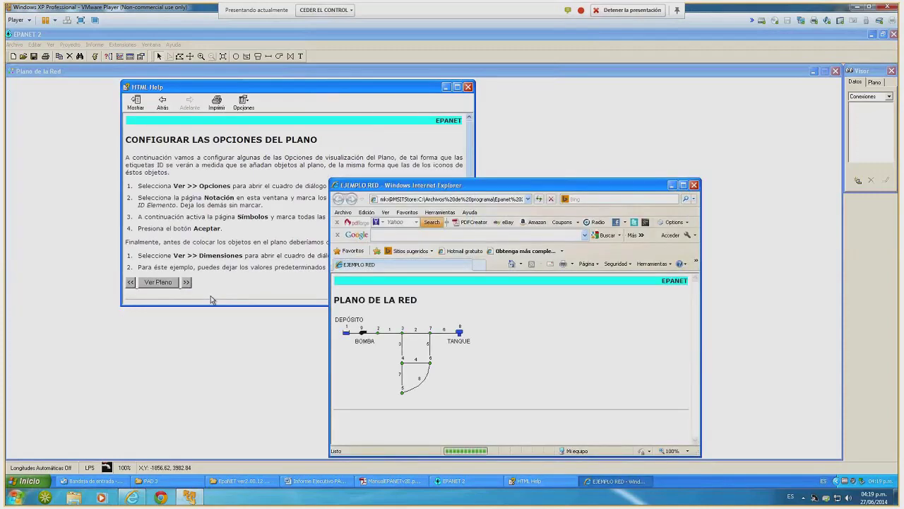
Shrink the EJEMPLO RED window around the network diagram, minimize the tutorial, and park the diagram in the map's lower corner beside the Visor
left_click_drag(628, 184, 403, 87)
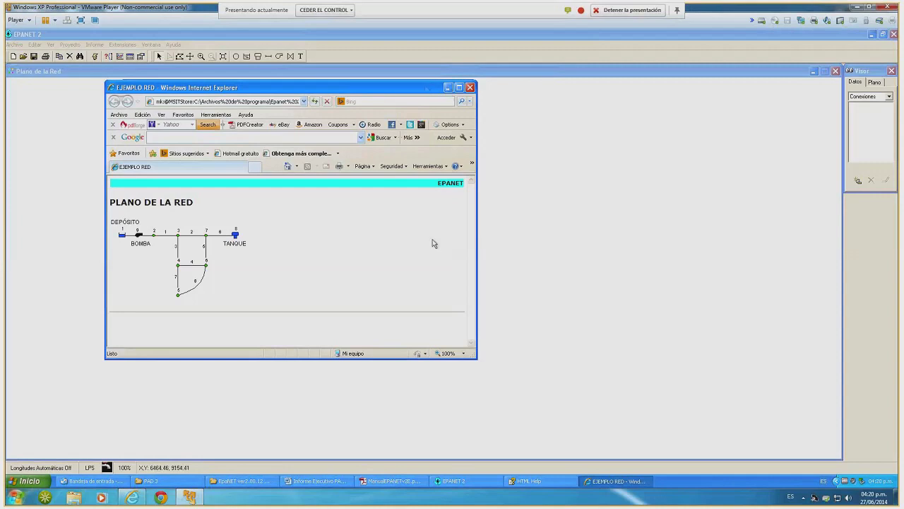
left_click_drag(477, 258, 266, 269)
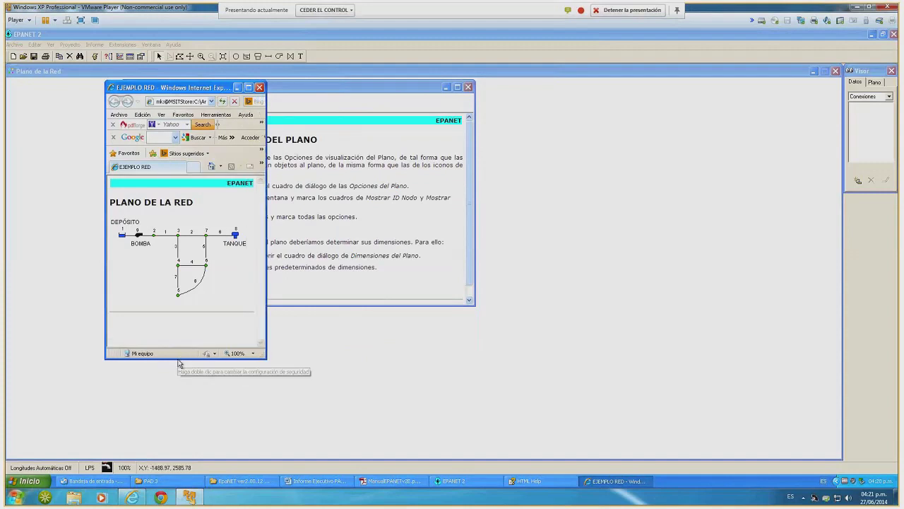
left_click_drag(179, 363, 187, 320)
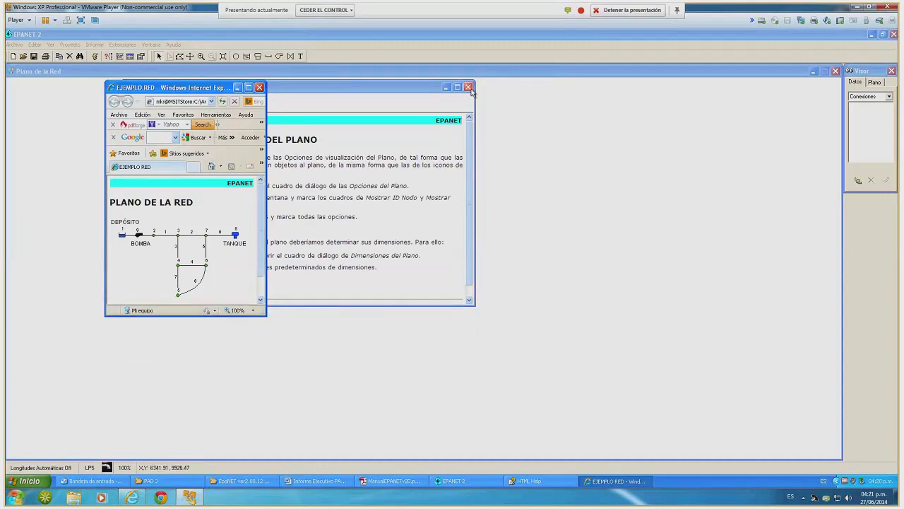
left_click(445, 87)
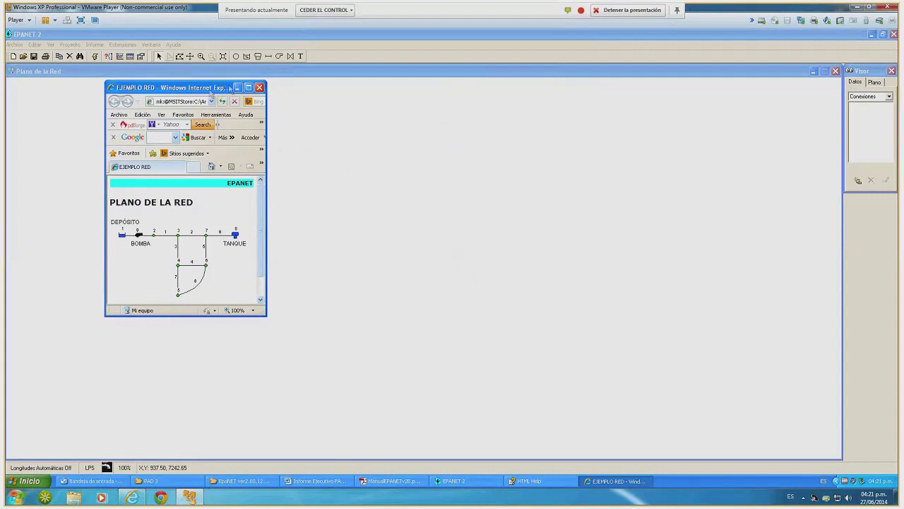
left_click_drag(229, 89, 804, 230)
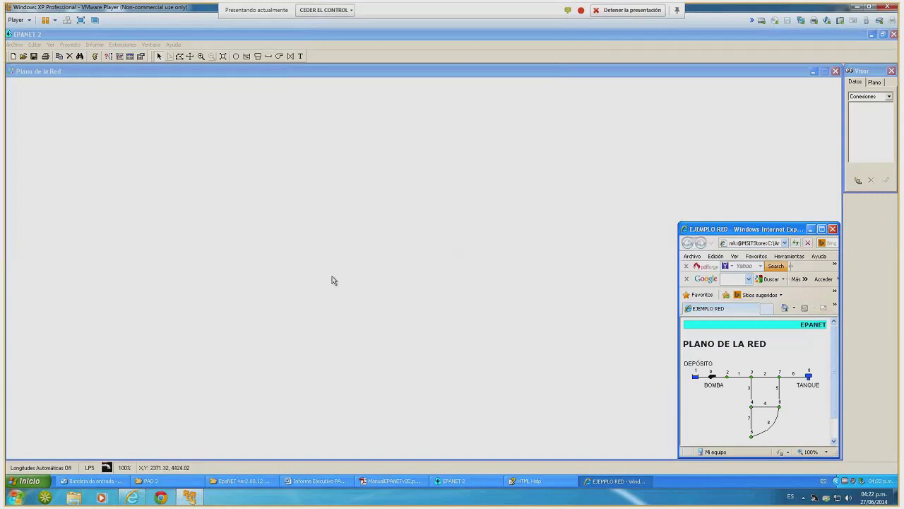
Look over the file commands and the project's default values
left_click(14, 45)
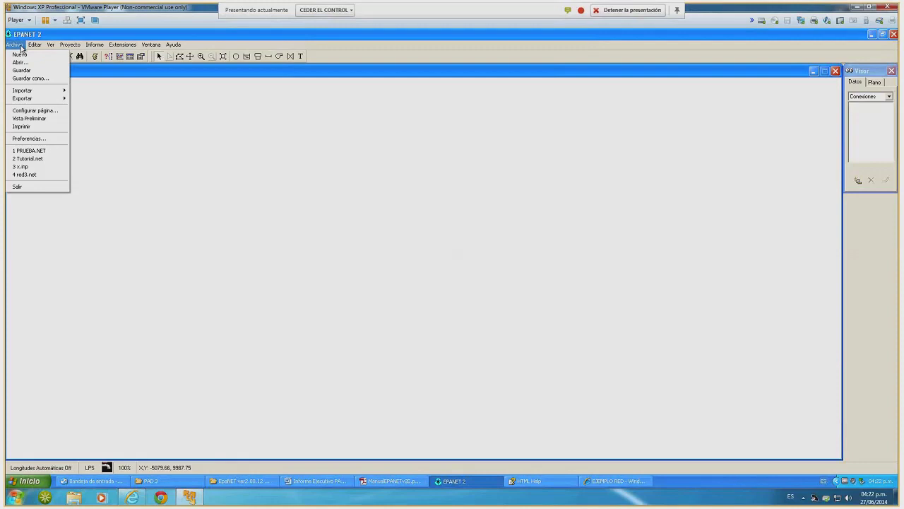
left_click(20, 47)
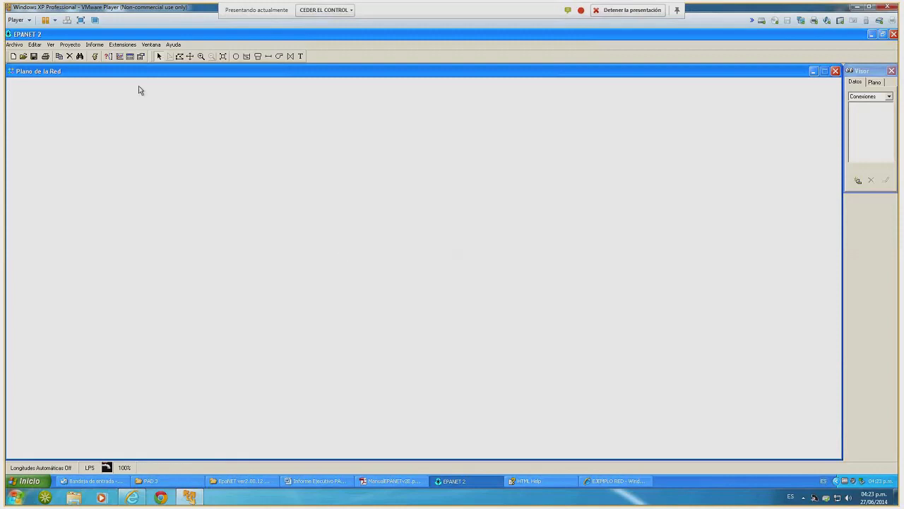
left_click(70, 45)
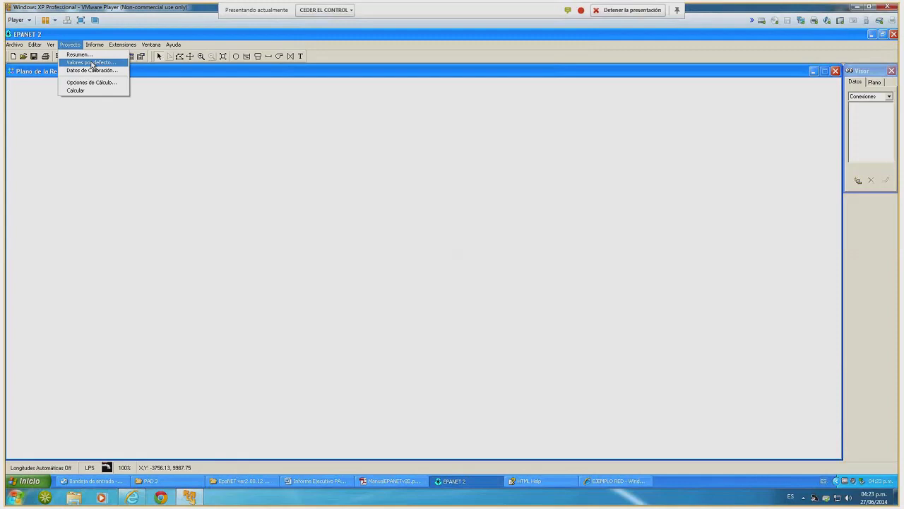
left_click(91, 62)
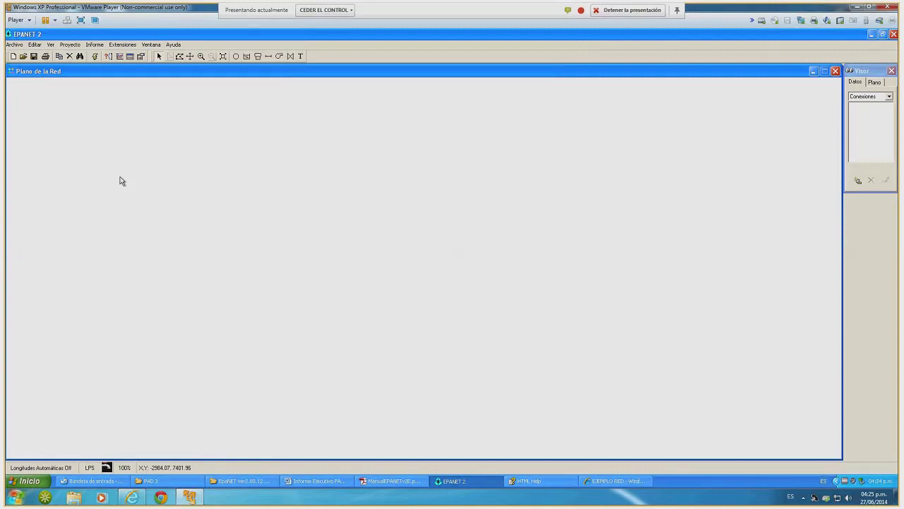
Bring up the project's calculation options to examine the hydraulic properties
left_click(70, 45)
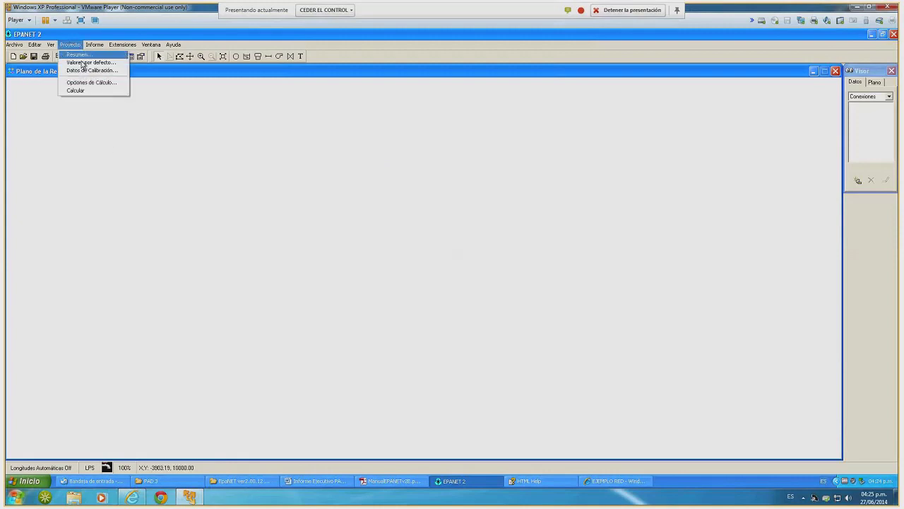
left_click(111, 83)
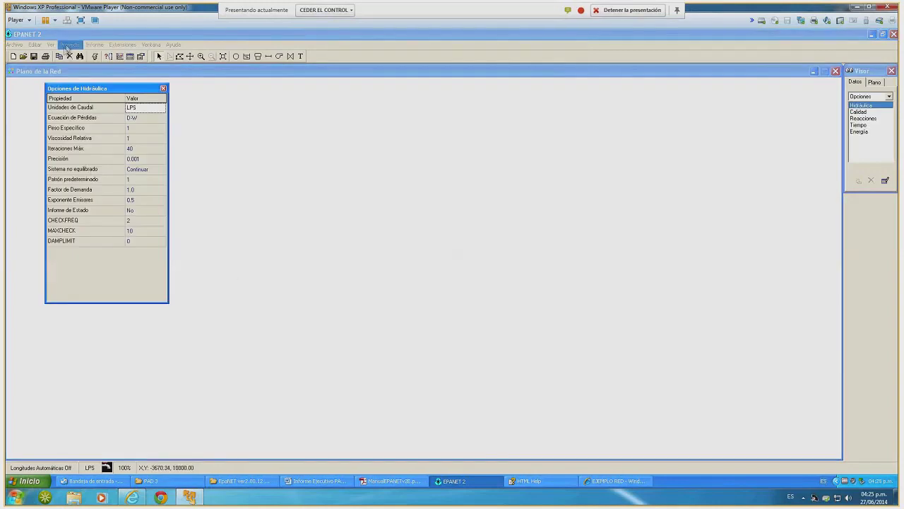
left_click(68, 44)
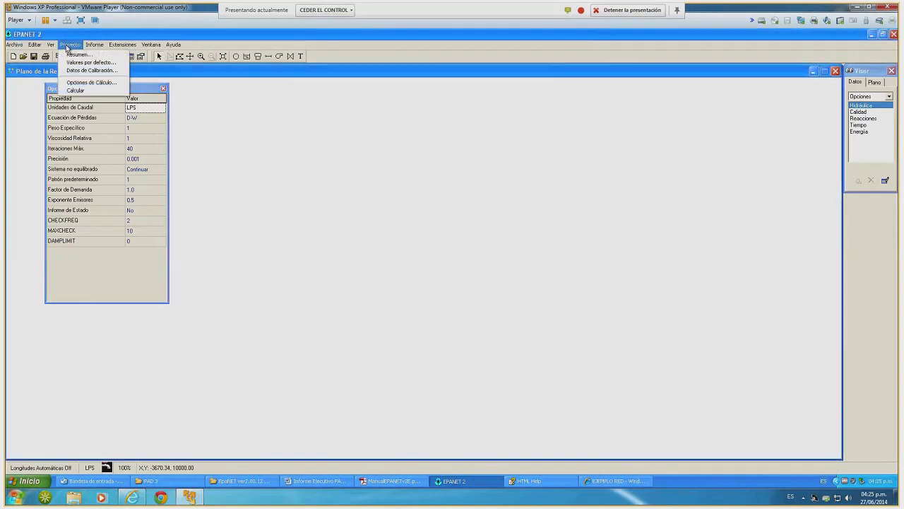
left_click(116, 82)
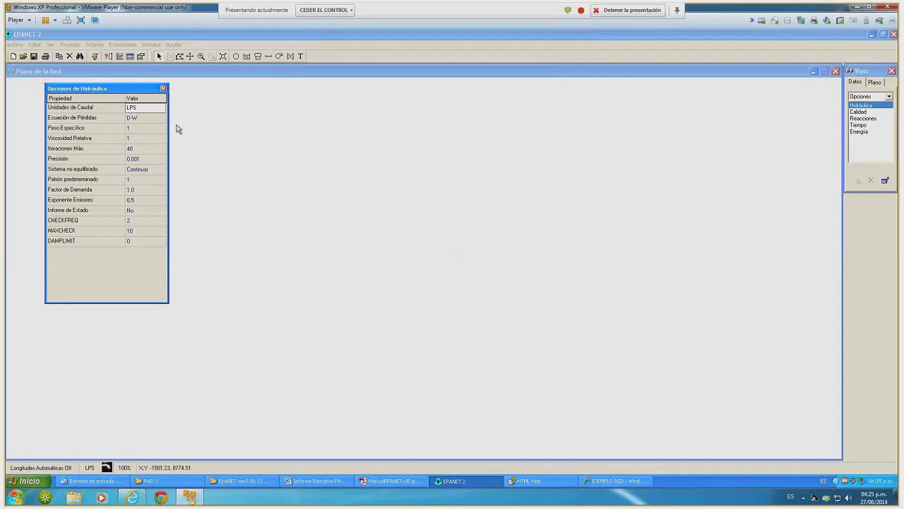
Look through the available flow units for Unidades de Caudal, from CFS to CMD, and keep LPS
left_click(161, 110)
left_click(162, 109)
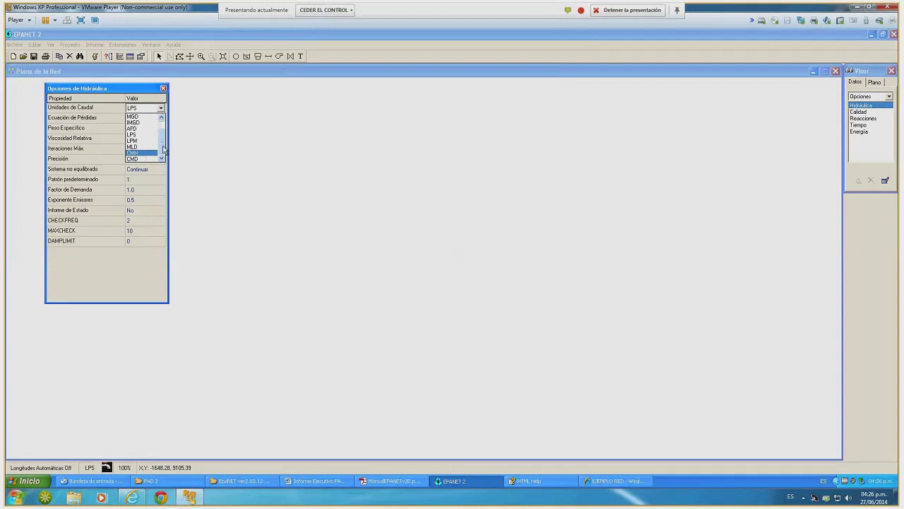
left_click_drag(163, 148, 168, 136)
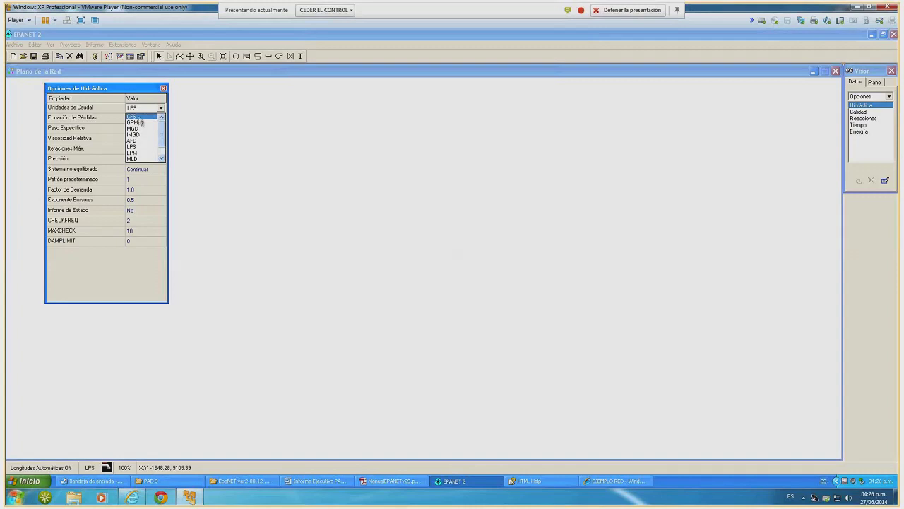
left_click(162, 154)
scroll(134, 148, "up", 1)
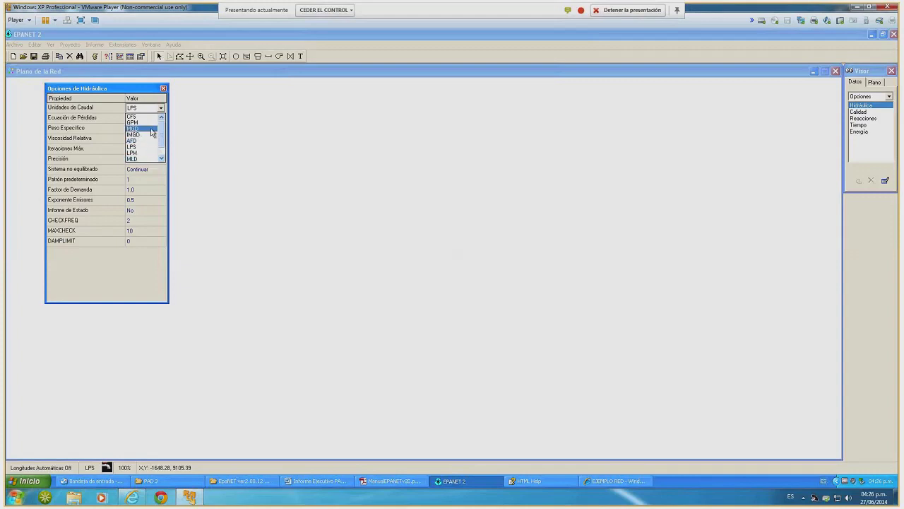
left_click(151, 109)
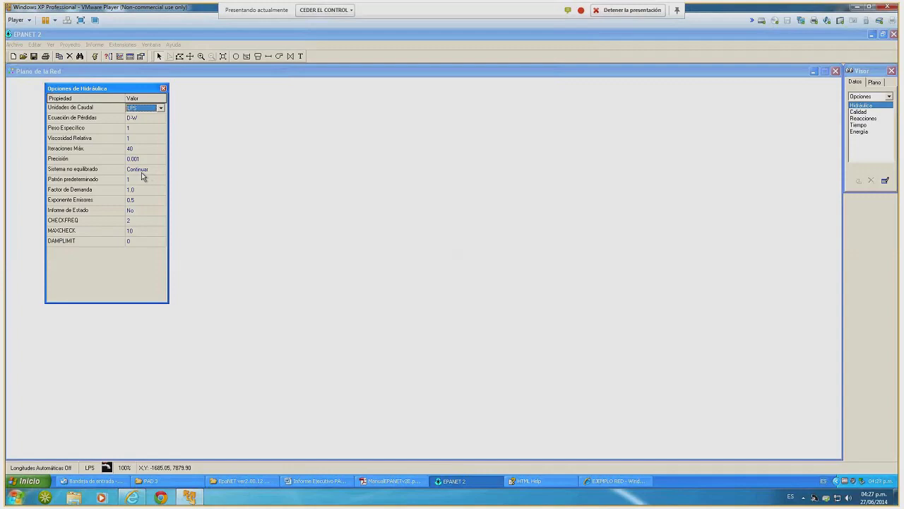
Review the head loss equations H-W, D-W and C-M, keep D-W, and close the hydraulic options
left_click(157, 118)
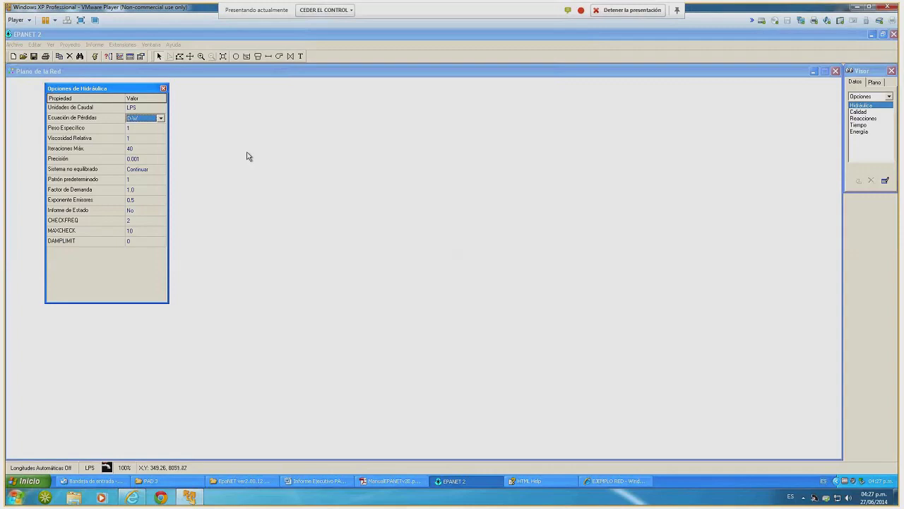
left_click(162, 118)
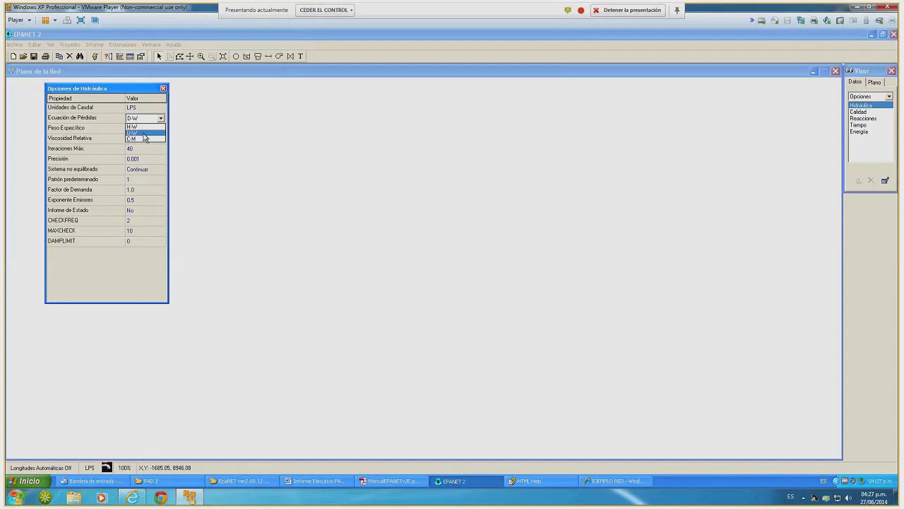
left_click(143, 134)
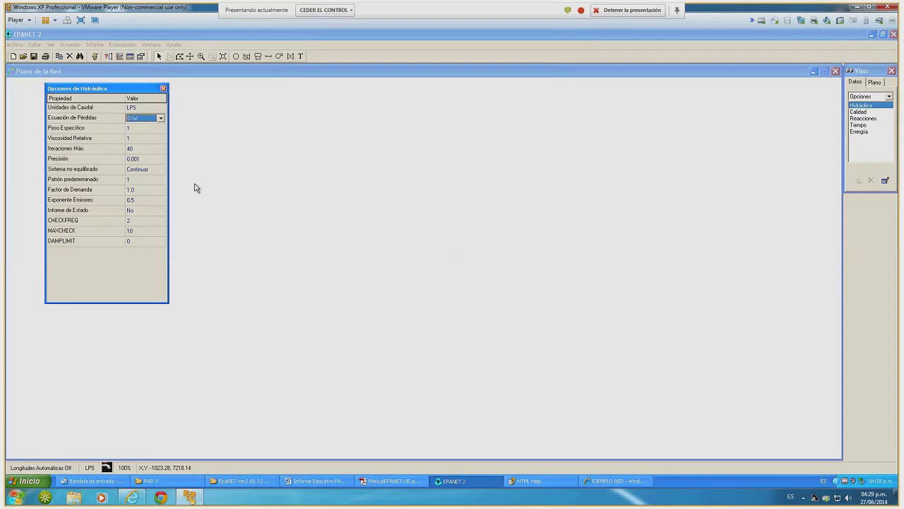
left_click(163, 88)
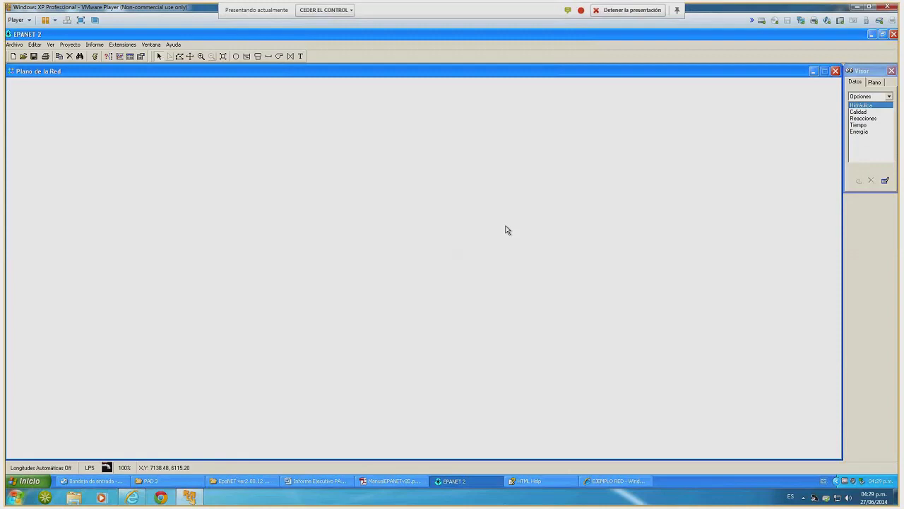
Review the project's default ID labels, properties and hydraulic options, and close the default values without changes
left_click(70, 45)
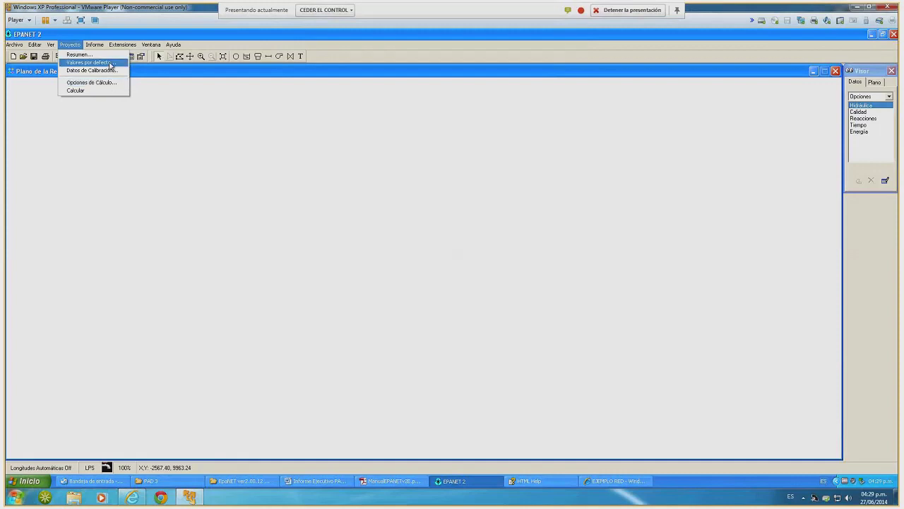
left_click(111, 64)
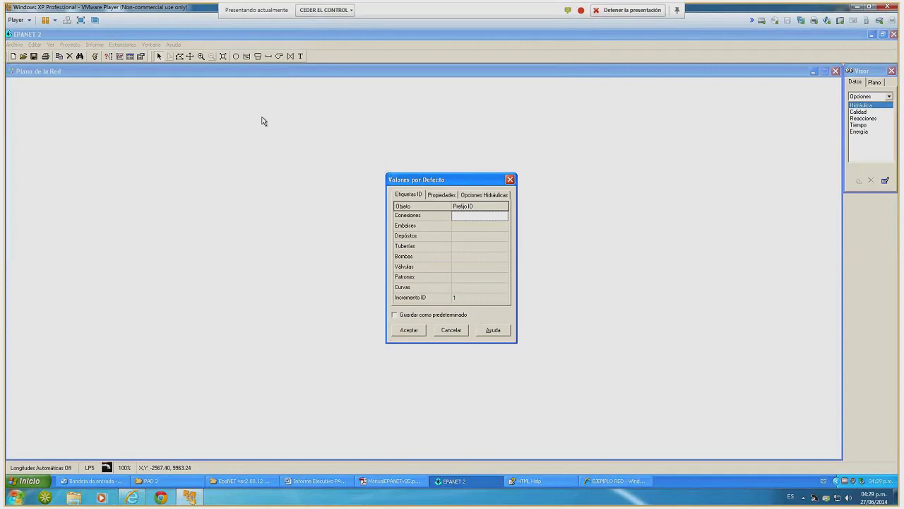
left_click(436, 195)
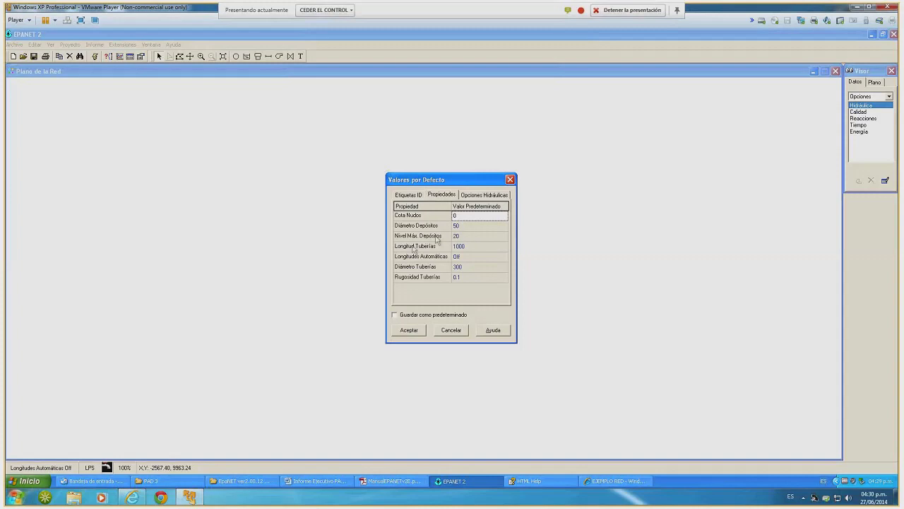
left_click(488, 195)
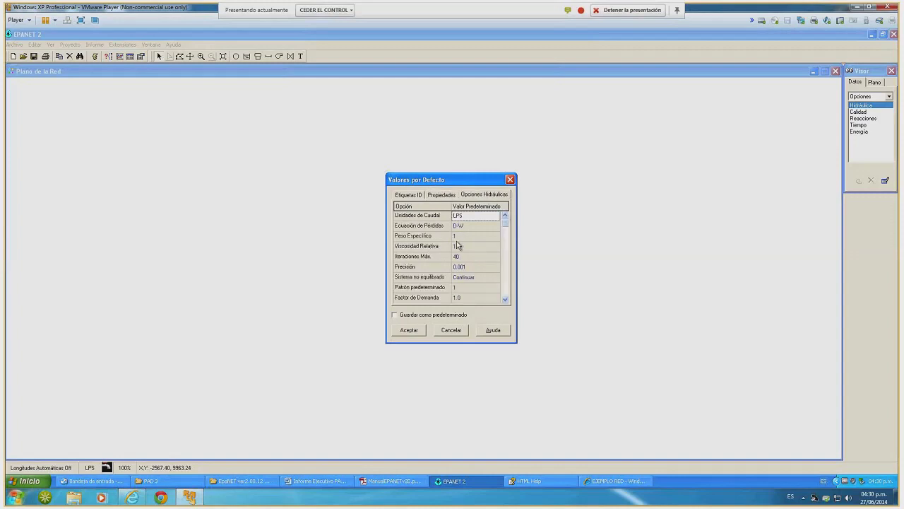
left_click(510, 180)
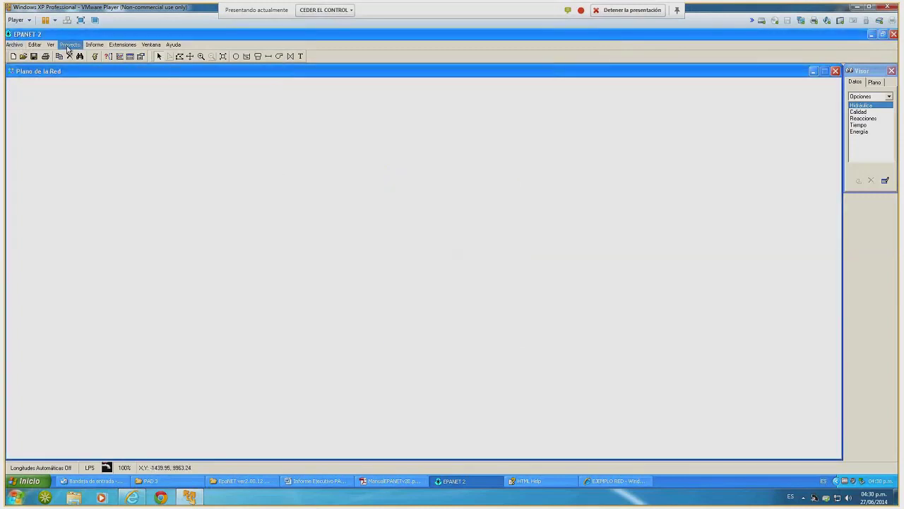
Save the project's default values as the predetermined settings with Guardar como predeterminado enabled, and accept them
left_click(69, 45)
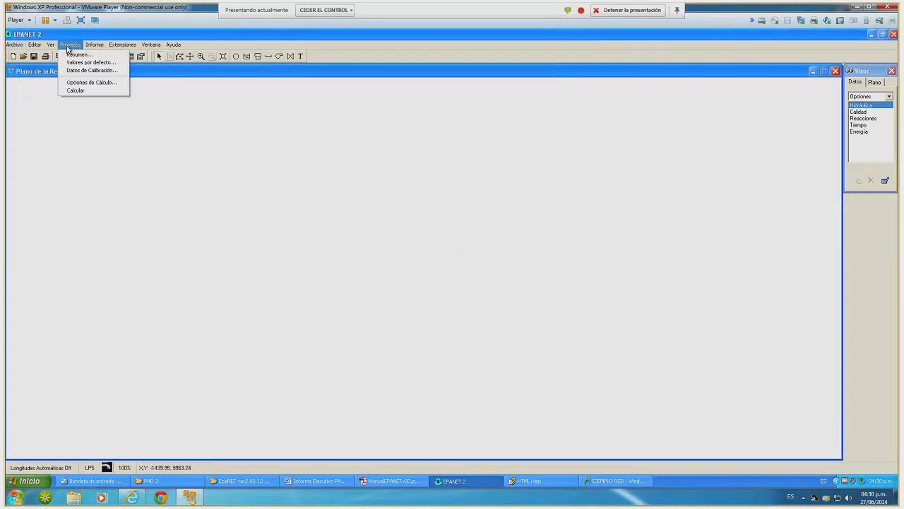
left_click(99, 65)
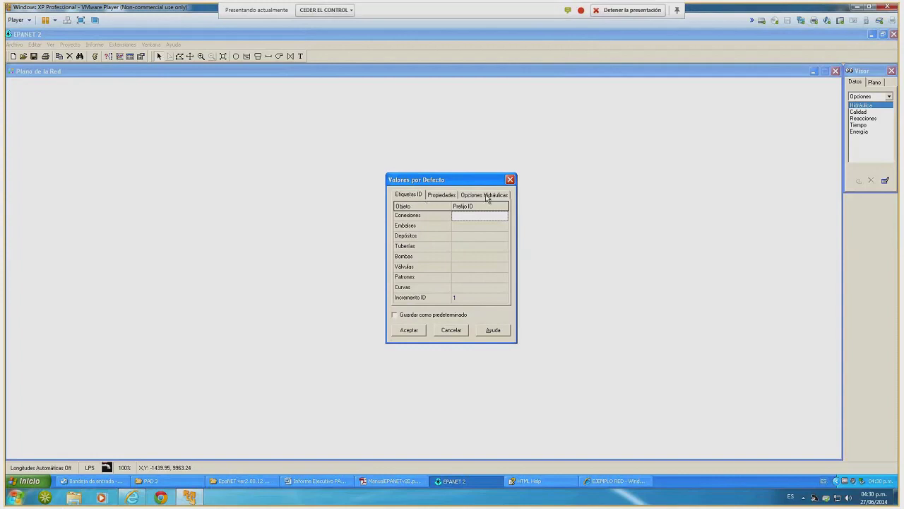
left_click(440, 195)
left_click(409, 194)
left_click(394, 316)
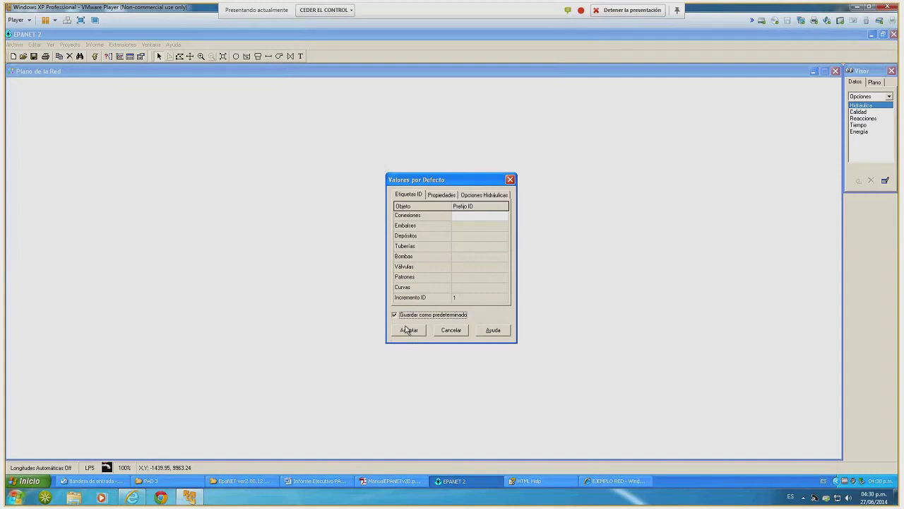
left_click(395, 316)
left_click(395, 315)
left_click(413, 330)
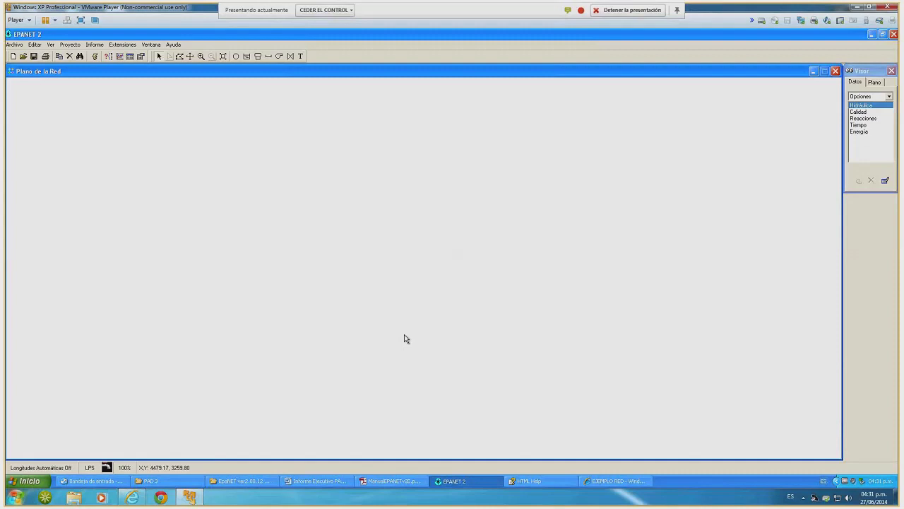
Bring up the EJEMPLO RED drawing to examine the layout of the example network
left_click(51, 45)
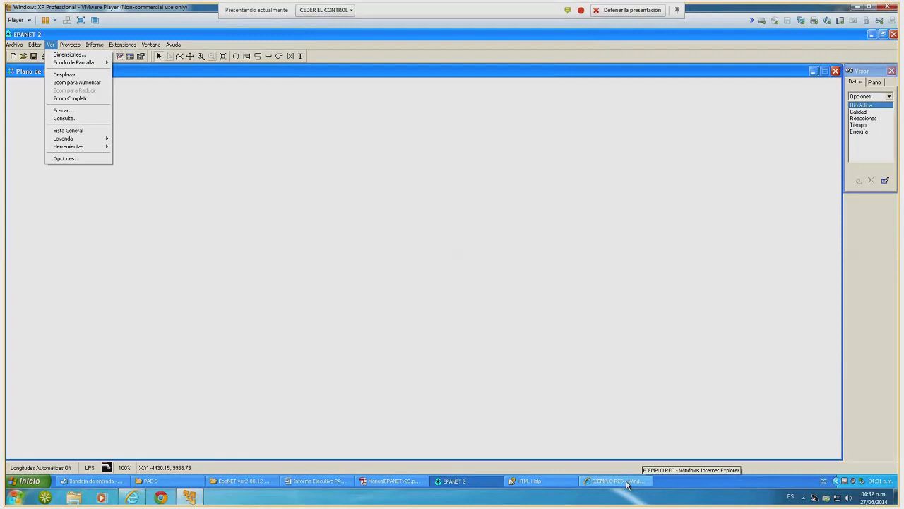
left_click(556, 485)
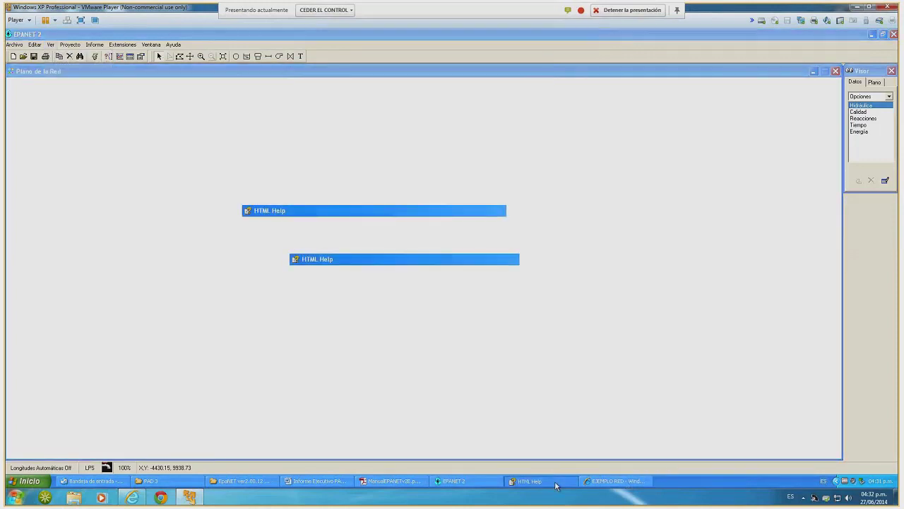
left_click(613, 480)
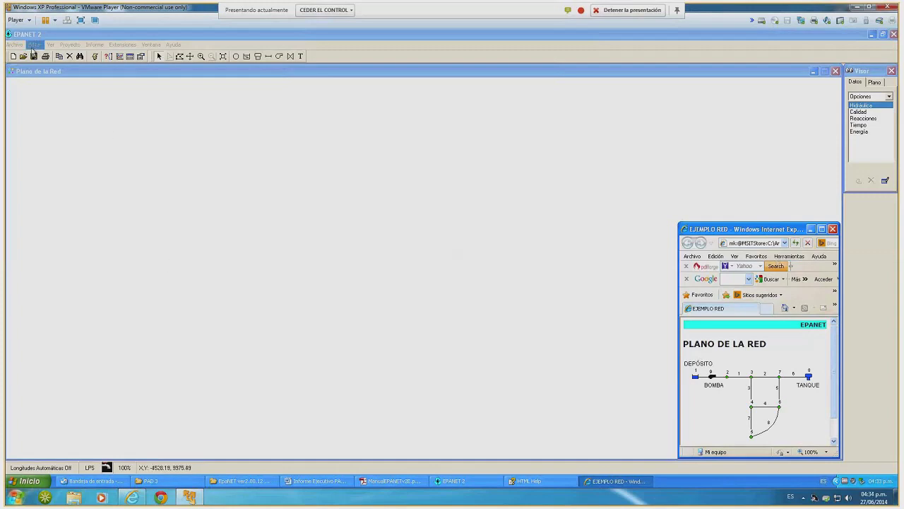
Apply the automatic adjustment to the network map's dimensions and accept them
left_click(50, 44)
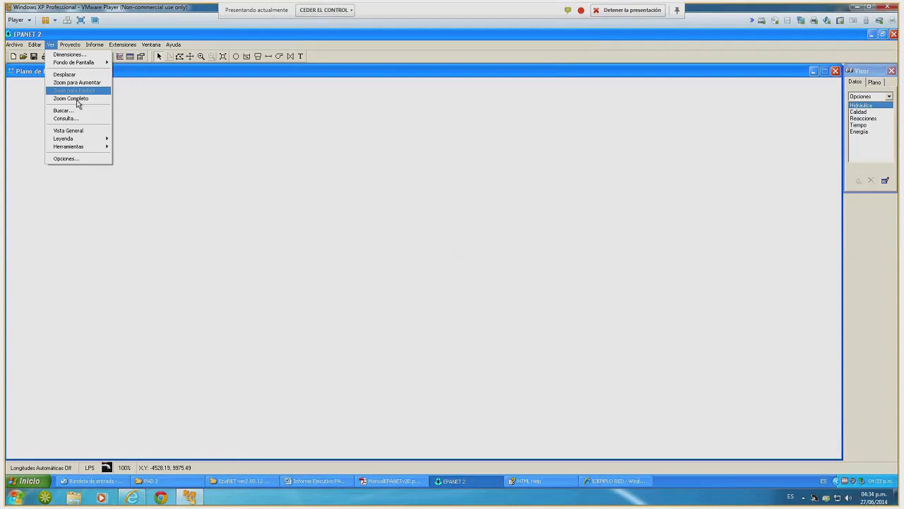
left_click(54, 55)
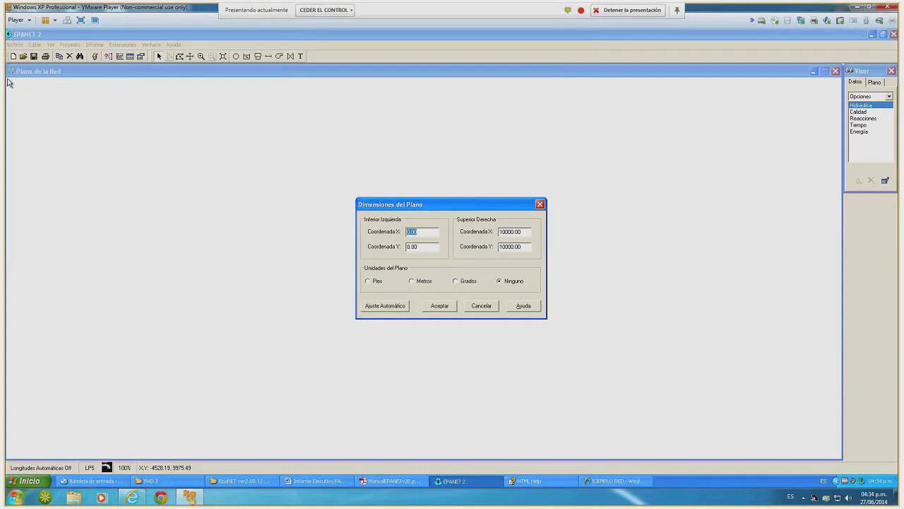
left_click(389, 308)
left_click(449, 311)
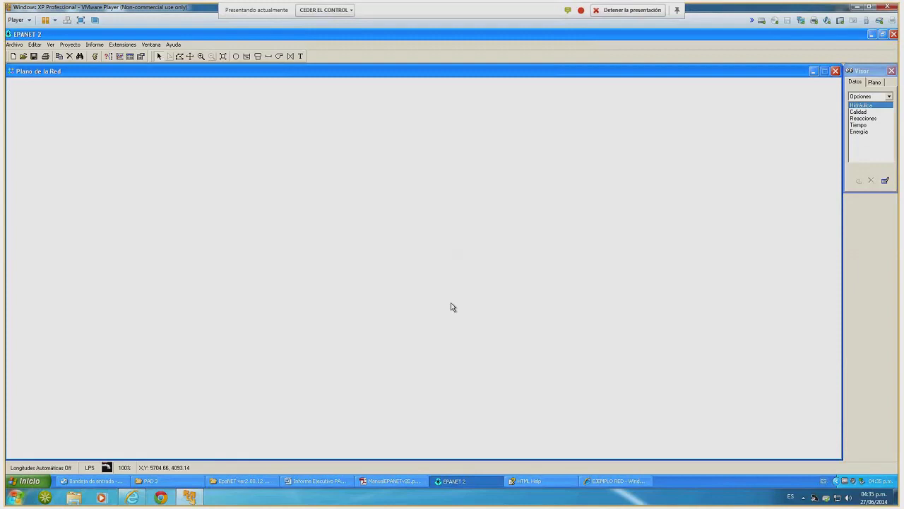
Consult the example network drawing and place one reservoir near the map's upper-left corner
left_click(629, 482)
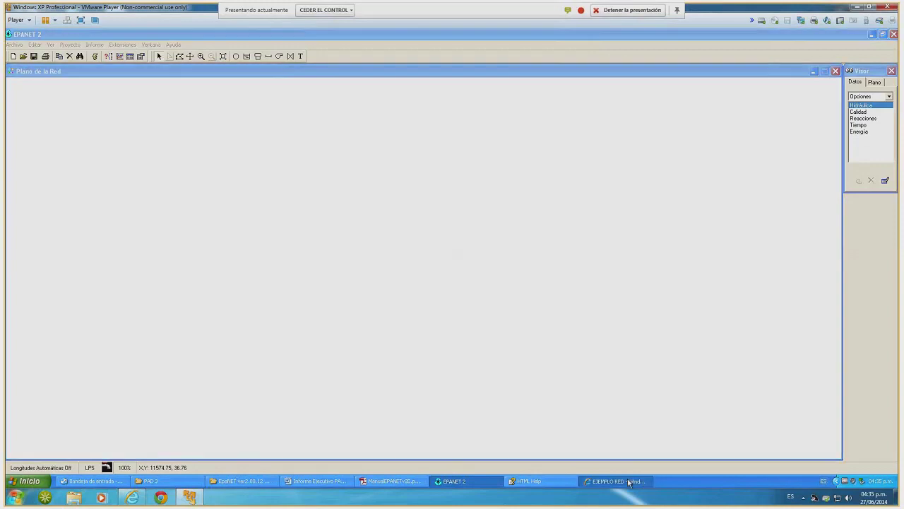
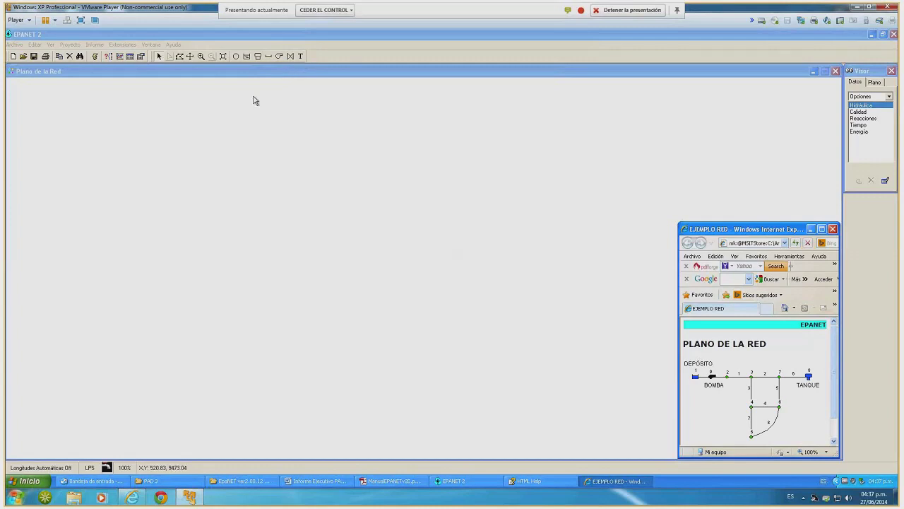
left_click(247, 56)
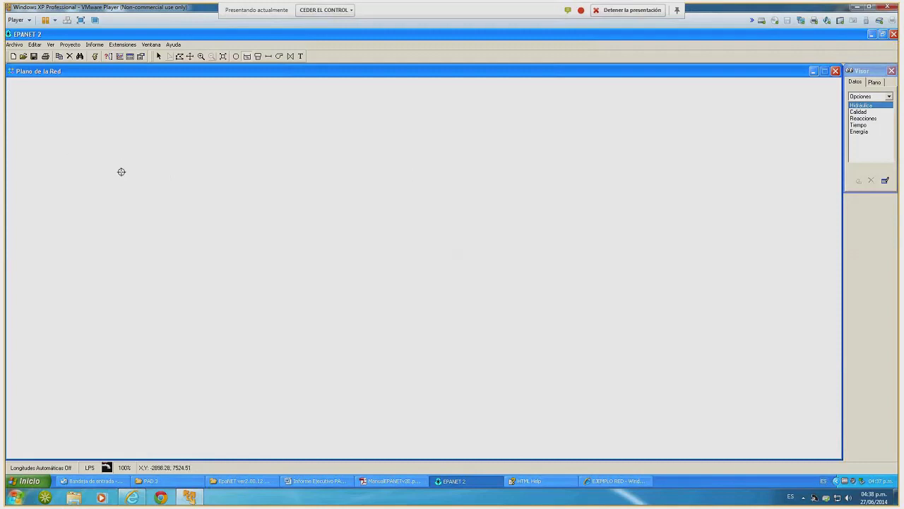
left_click(74, 149)
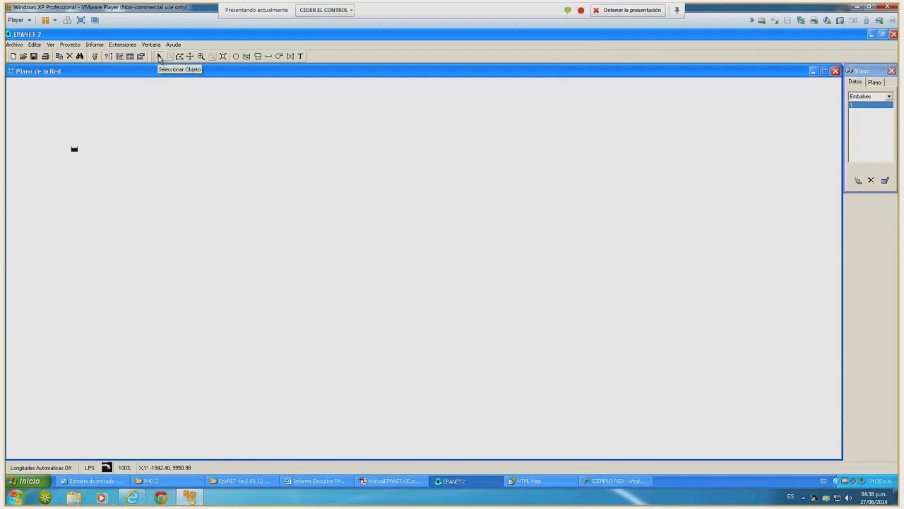
left_click(159, 57)
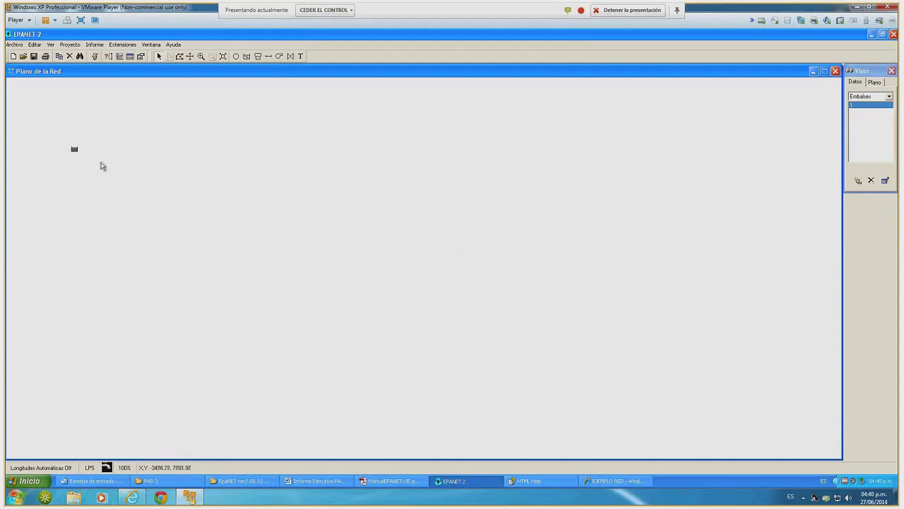
Place three extra reservoirs on the map, below and to the right of the first one
left_click(246, 57)
left_click(192, 167)
left_click(209, 223)
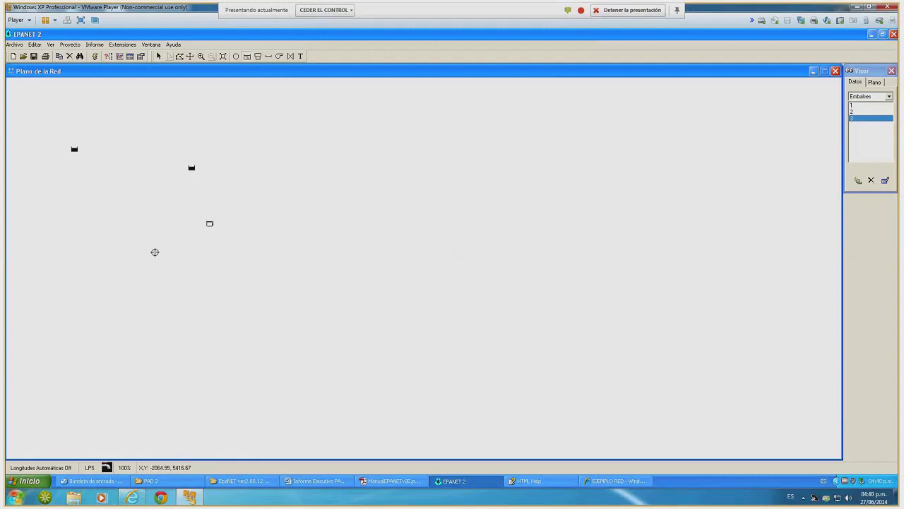
left_click(155, 252)
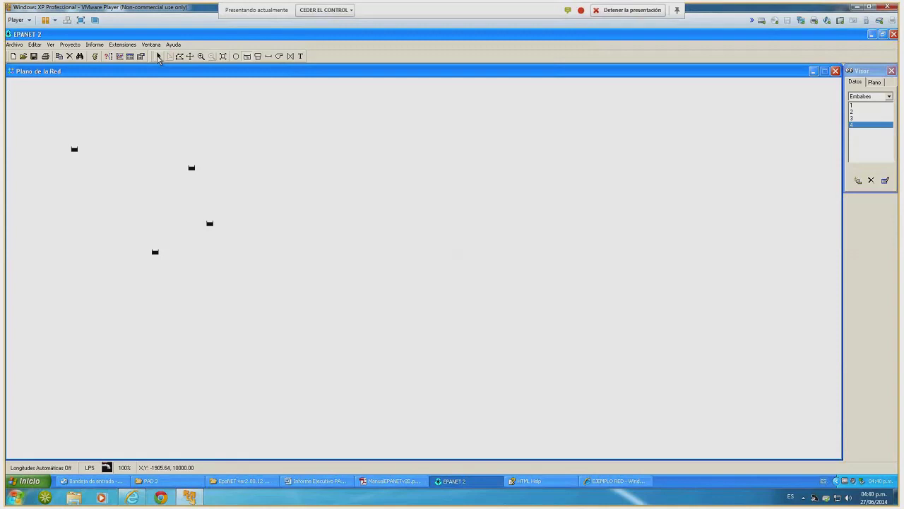
Select each extra reservoir on the map in turn to identify it in the reservoir list
left_click(159, 57)
left_click(191, 169)
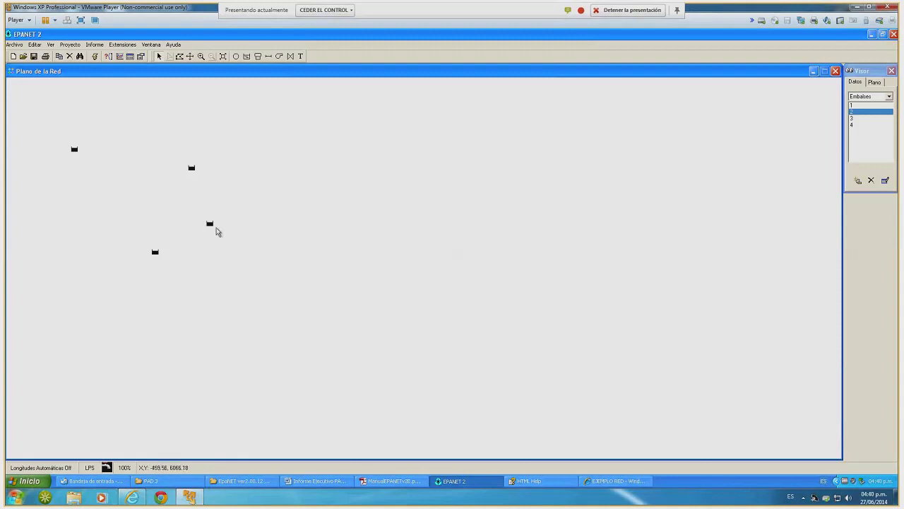
left_click(209, 223)
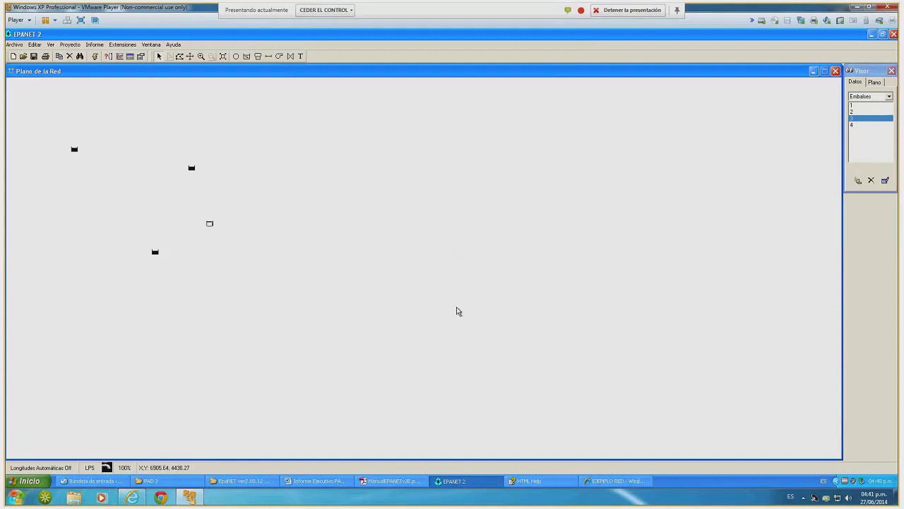
left_click(155, 253)
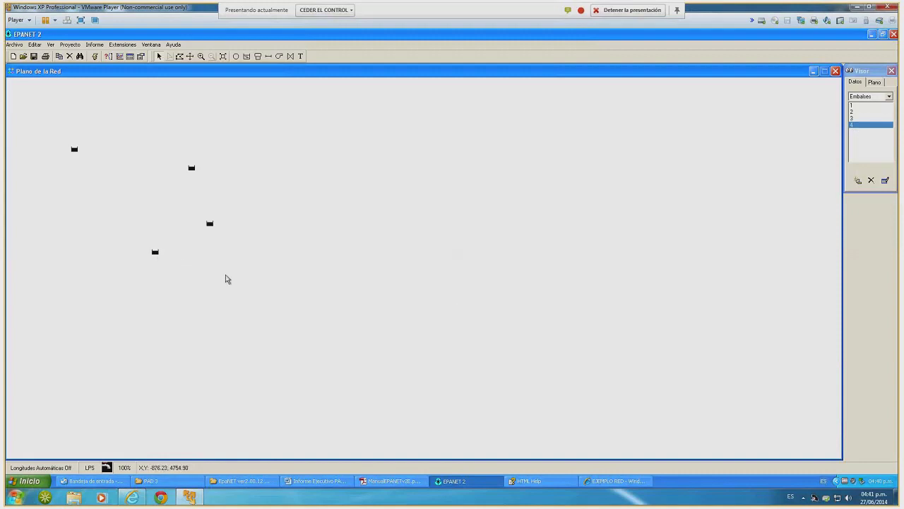
Delete the extra reservoirs 2, 3 and 4 from the network, keeping only reservoir 1
left_click(192, 169)
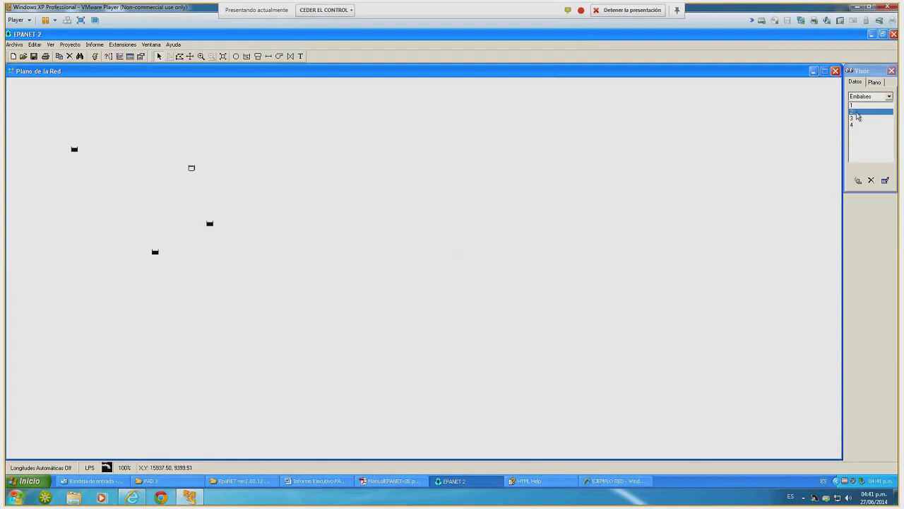
left_click(872, 181)
left_click(871, 182)
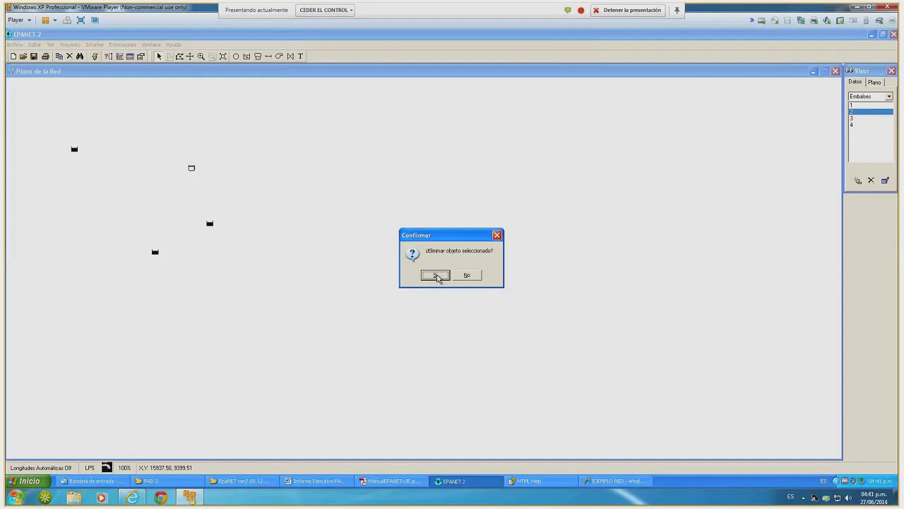
left_click(435, 275)
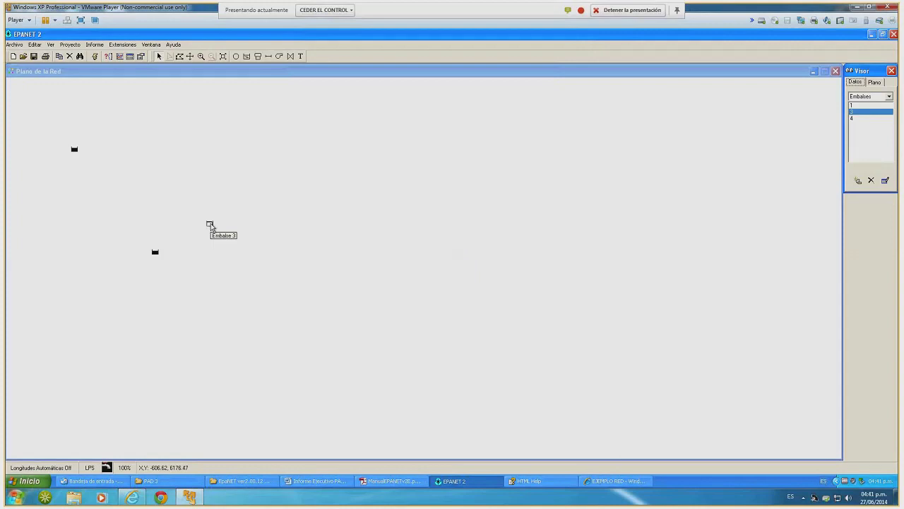
left_click(873, 181)
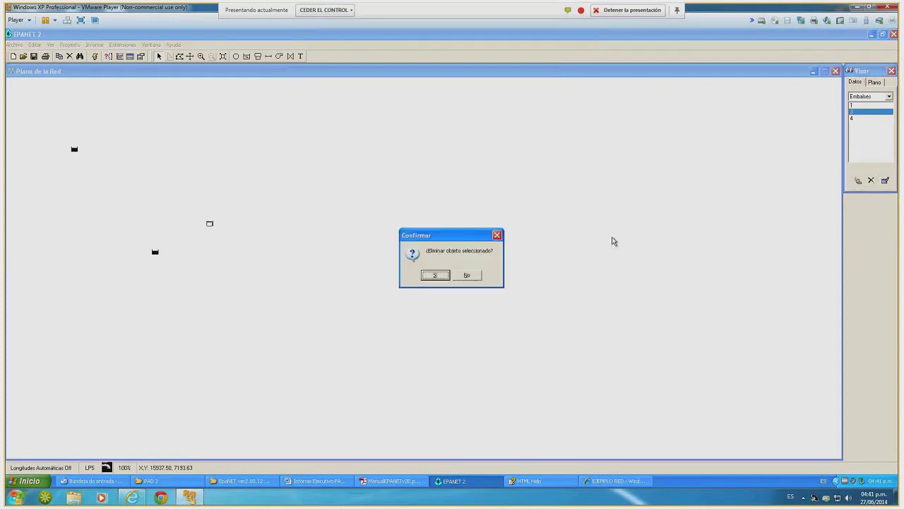
left_click(444, 276)
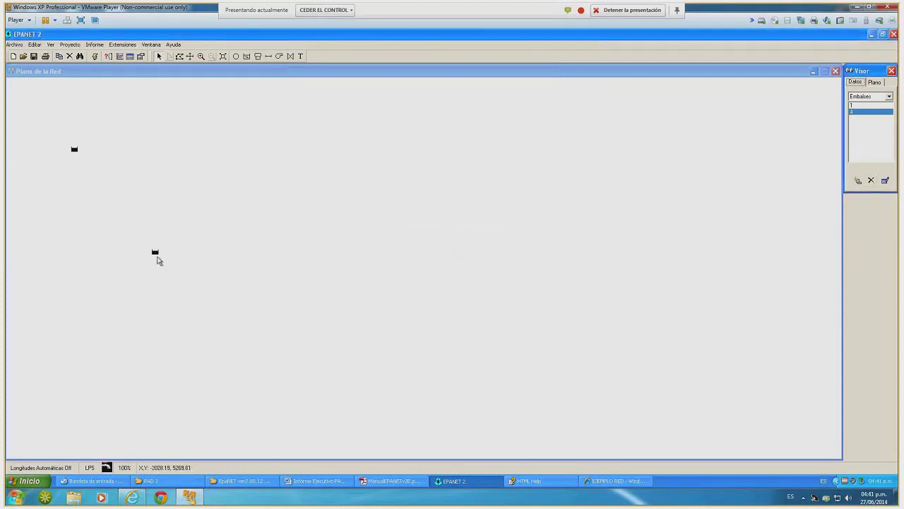
left_click(871, 181)
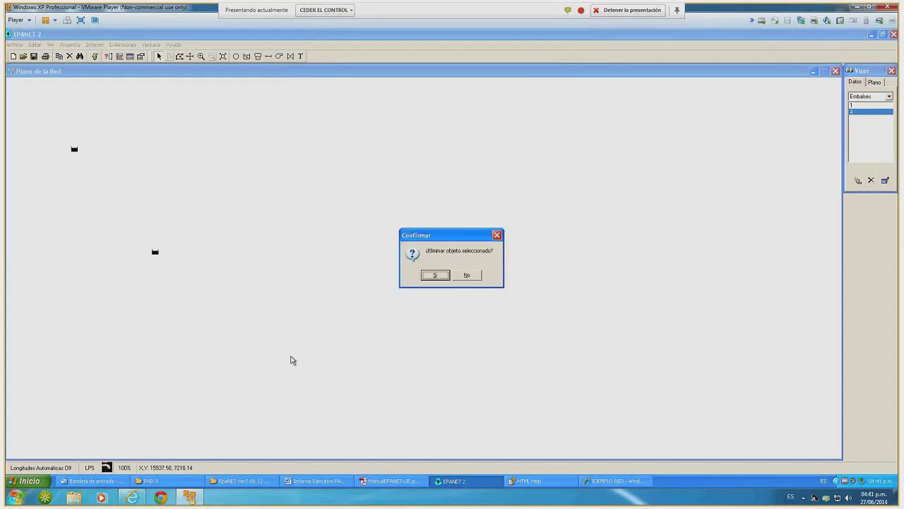
left_click(439, 277)
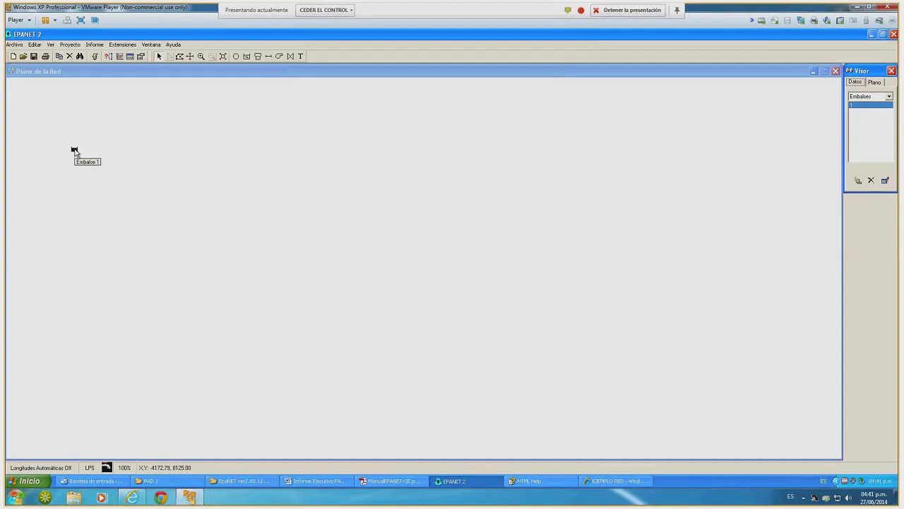
Move the reservoir across the map and back near the upper-left corner, and bring up the example network drawing
mouse_move(75, 151)
left_mouse_down()
mouse_move(80, 160)
mouse_move(70, 143)
left_mouse_up()
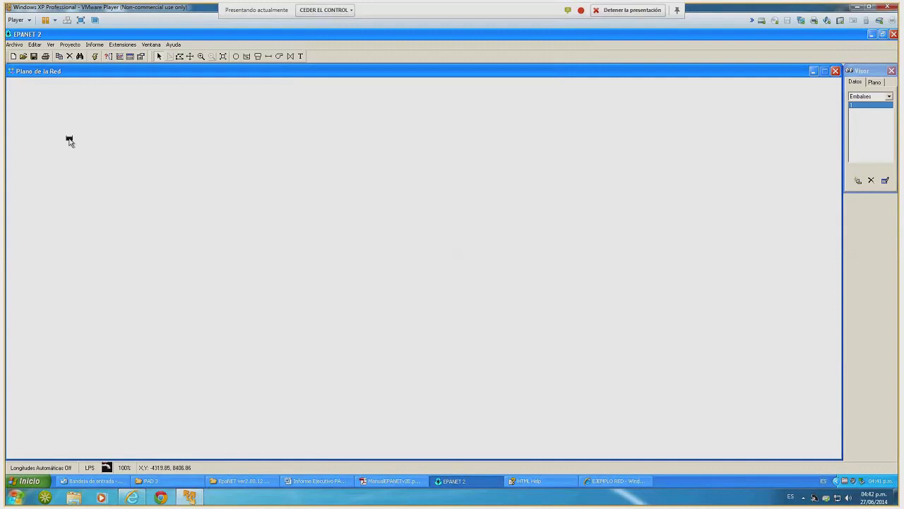
mouse_move(70, 143)
left_mouse_down()
mouse_move(520, 189)
mouse_move(625, 181)
left_mouse_up()
mouse_move(625, 182)
left_mouse_down()
mouse_move(397, 222)
mouse_move(195, 209)
mouse_move(91, 175)
mouse_move(57, 144)
mouse_move(80, 147)
left_mouse_up()
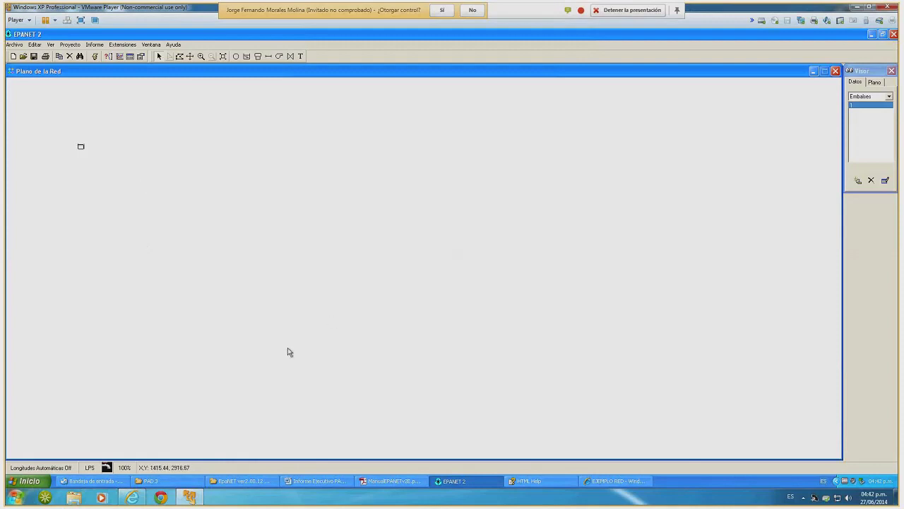
left_click(635, 483)
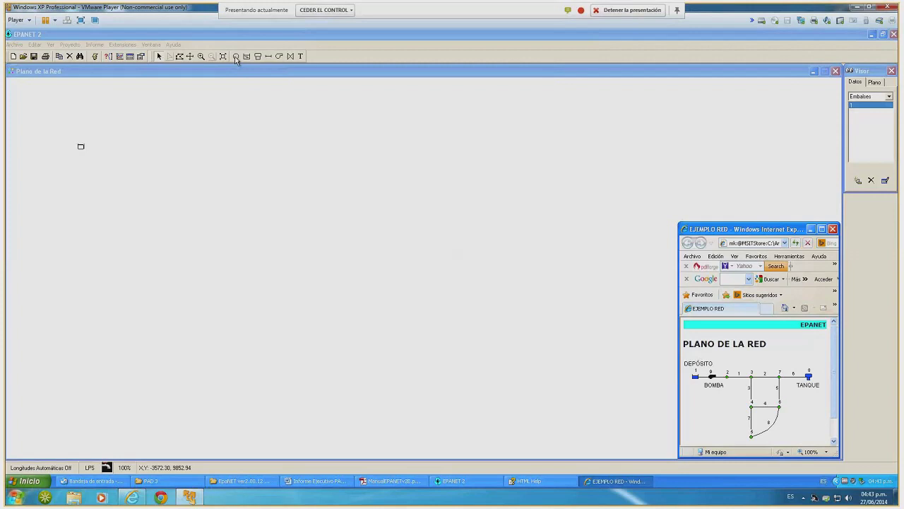
Place six junctions: two right of the reservoir, two in a column below the second, one right of the column's middle, one above that
left_click(236, 58)
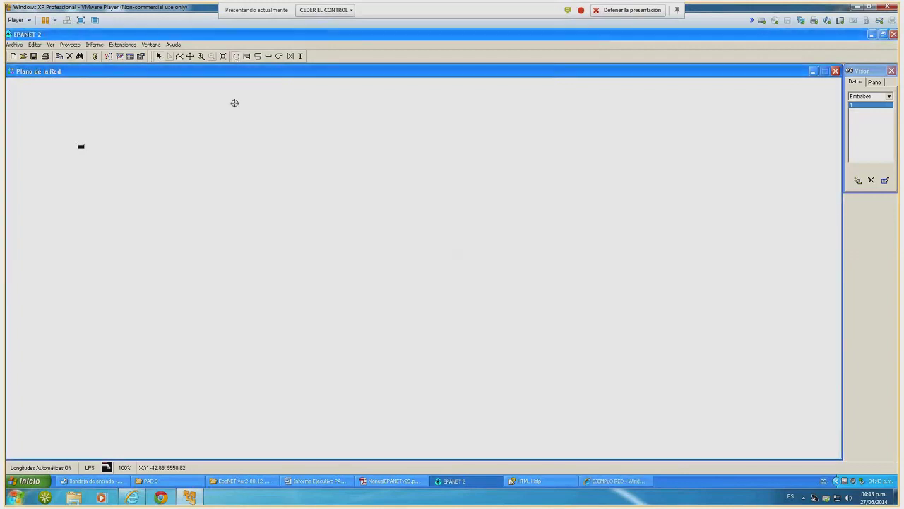
left_click(199, 146)
left_click(304, 146)
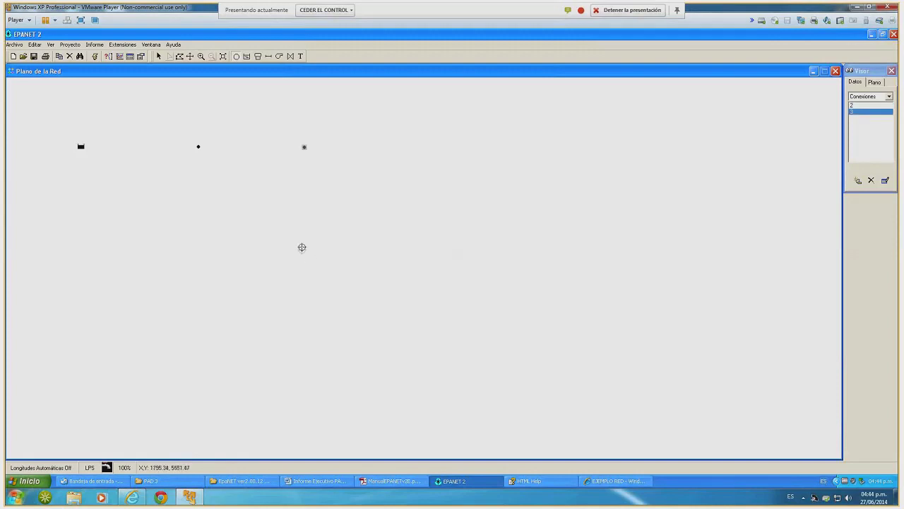
left_click(301, 247)
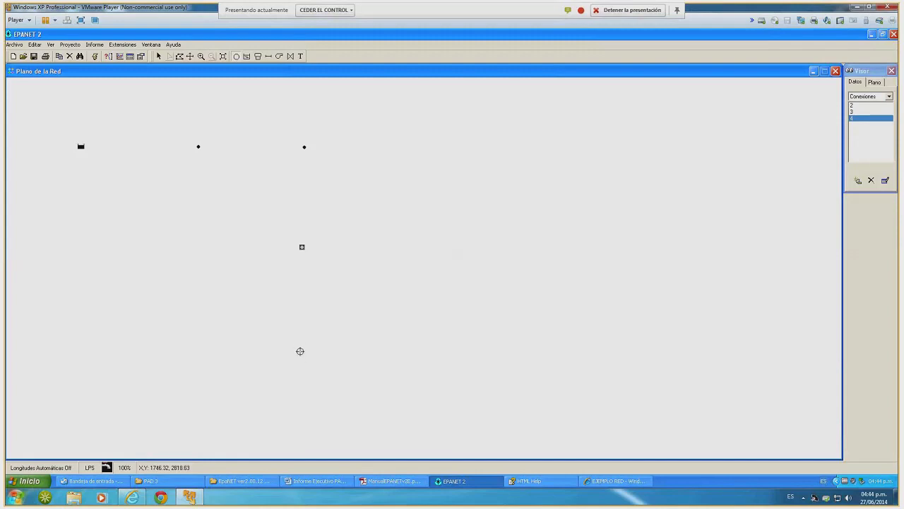
left_click(301, 351)
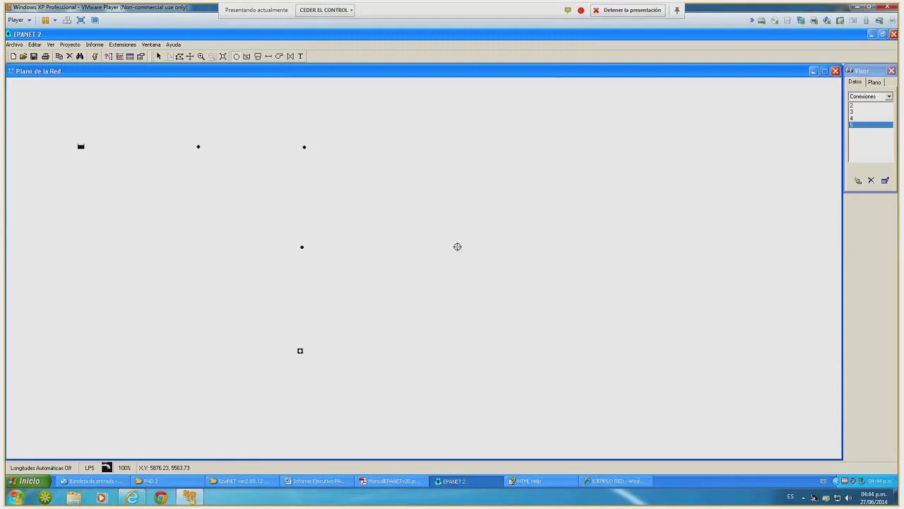
left_click(457, 246)
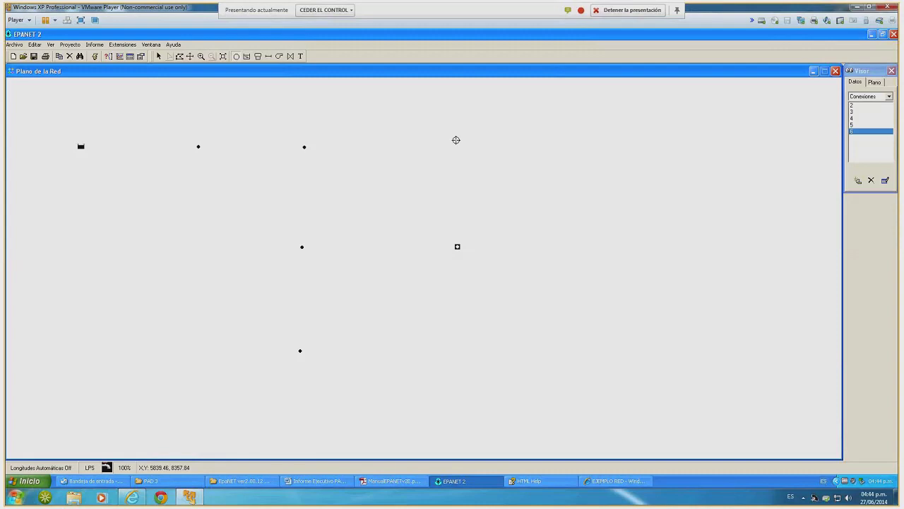
left_click(457, 140)
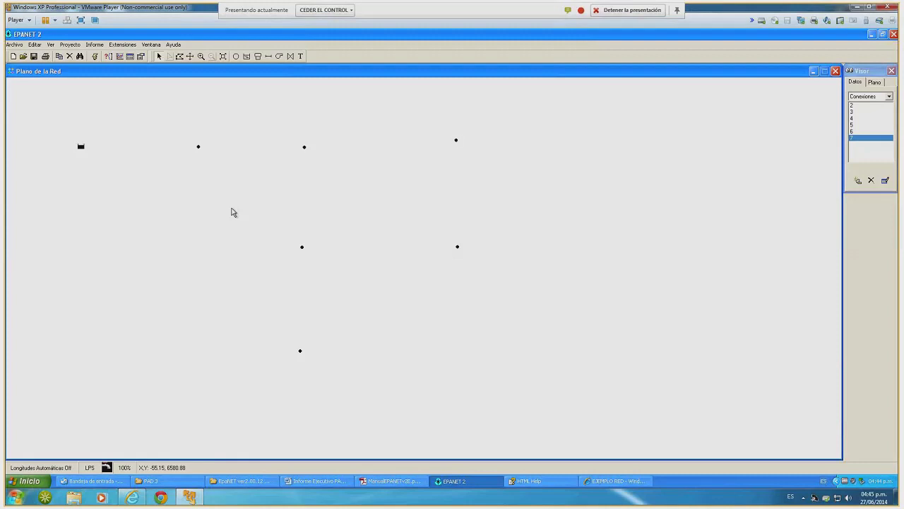
Open the map display options and review the Nudos, Líneas and Rótulos settings
left_click(52, 44)
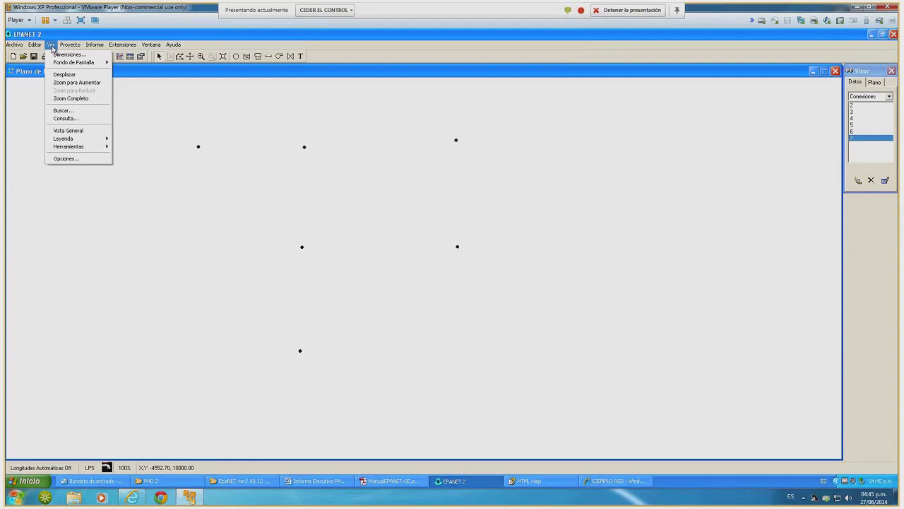
left_click(87, 163)
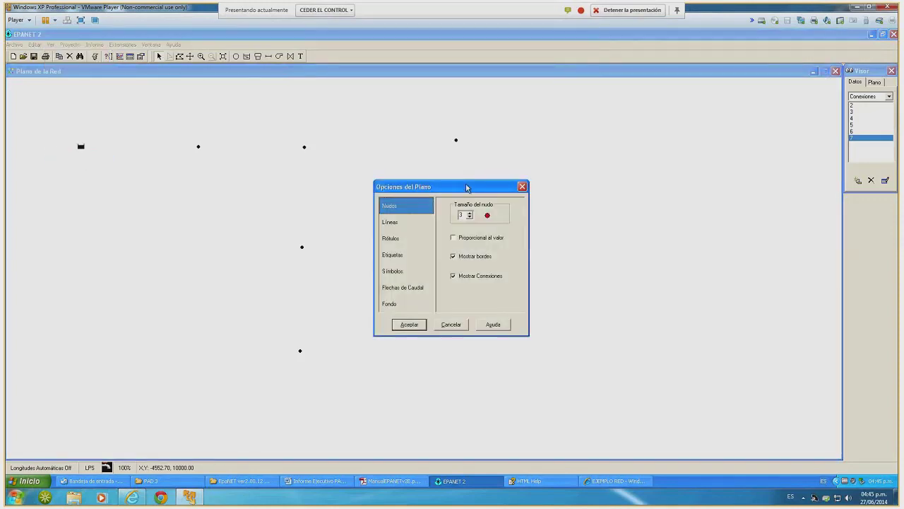
left_click_drag(466, 188, 465, 171)
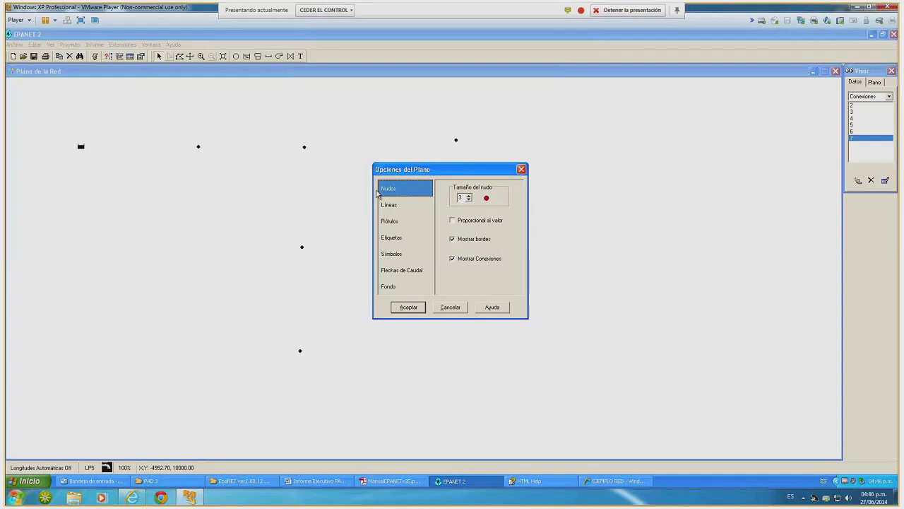
left_click(393, 208)
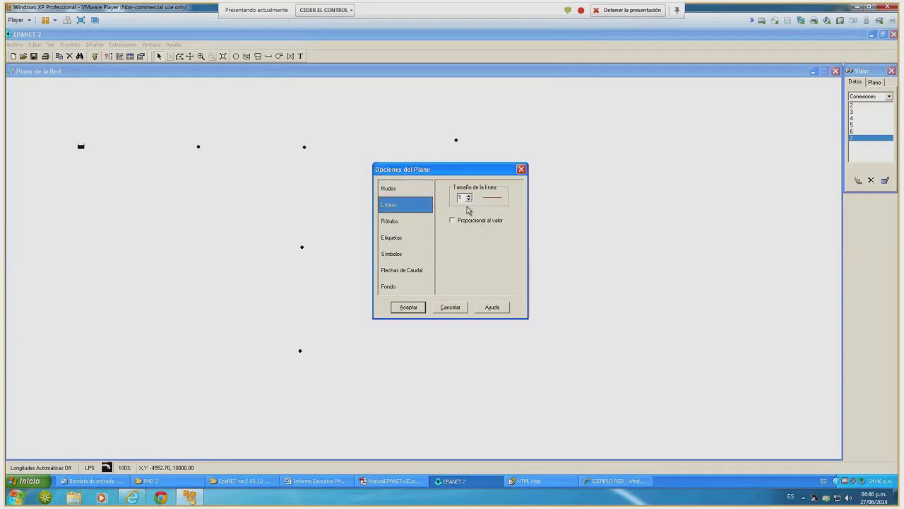
left_click(393, 224)
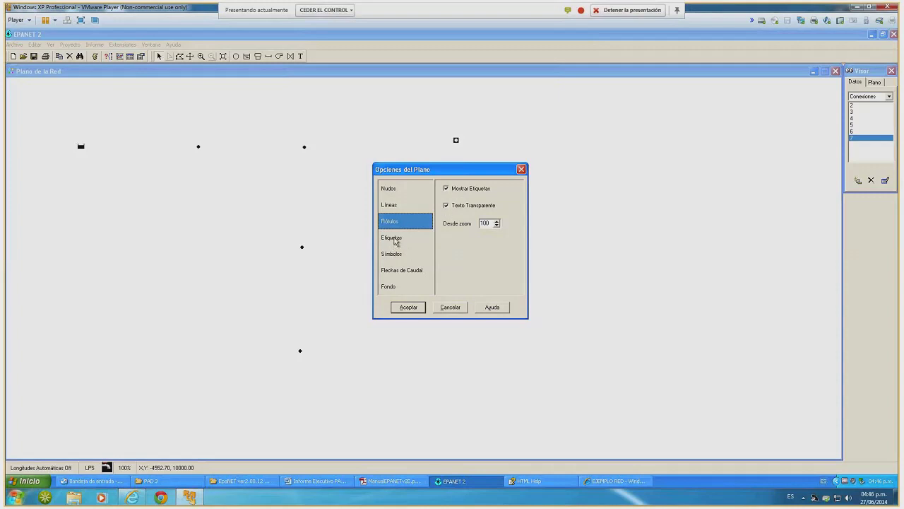
In the Etiquetas options, enable node IDs, node values, line IDs, line values and transparent text
left_click(394, 240)
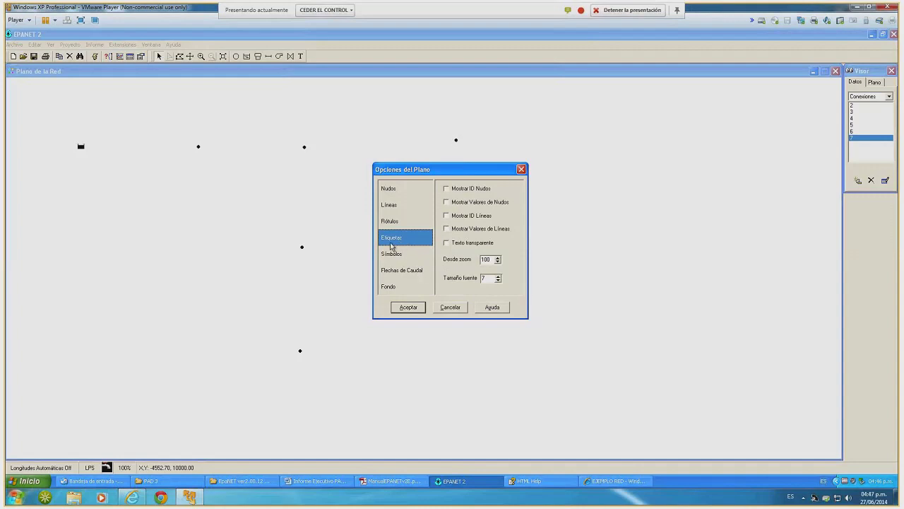
left_click(449, 190)
left_click(447, 204)
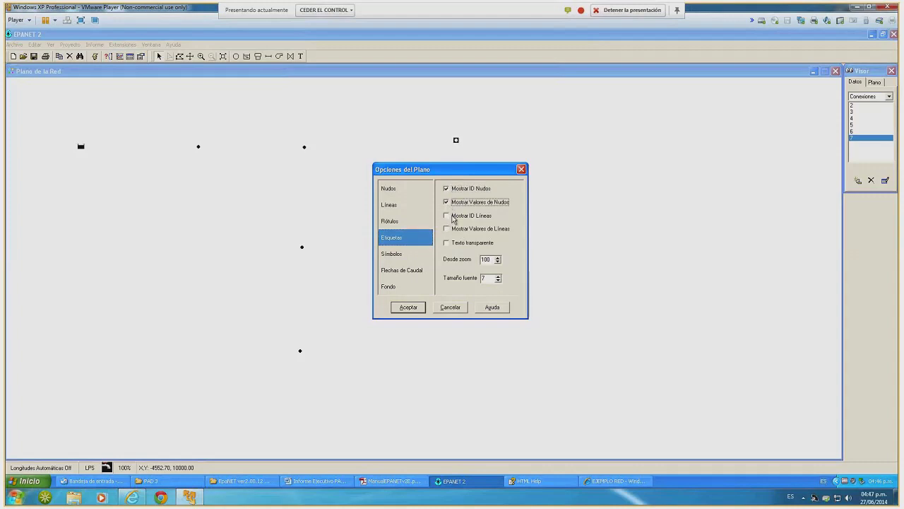
left_click(446, 215)
left_click(447, 229)
left_click(447, 242)
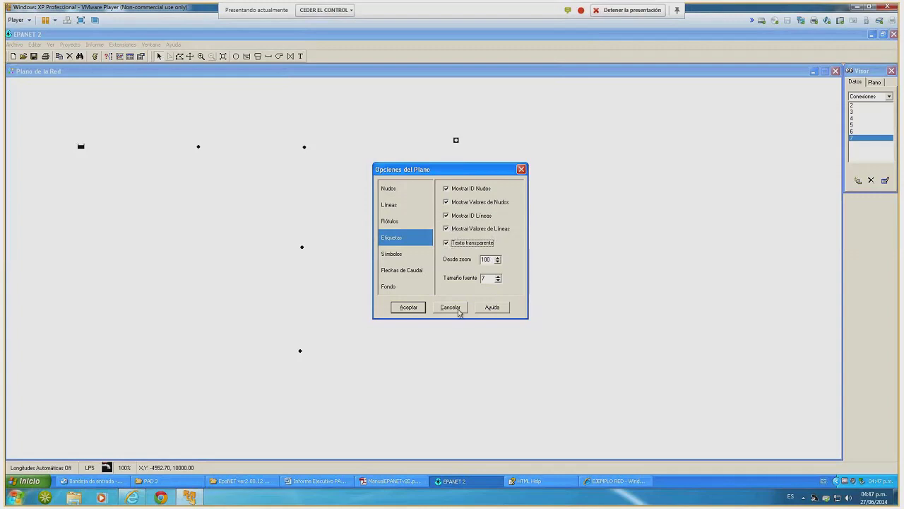
Set the flow arrow style to Abierta, check the symbol and background options, and accept the map options
left_click(393, 256)
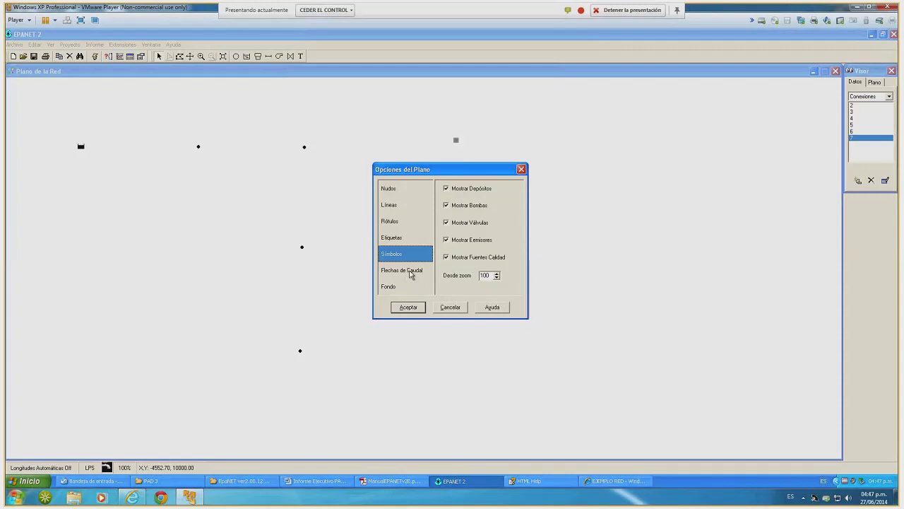
left_click(411, 273)
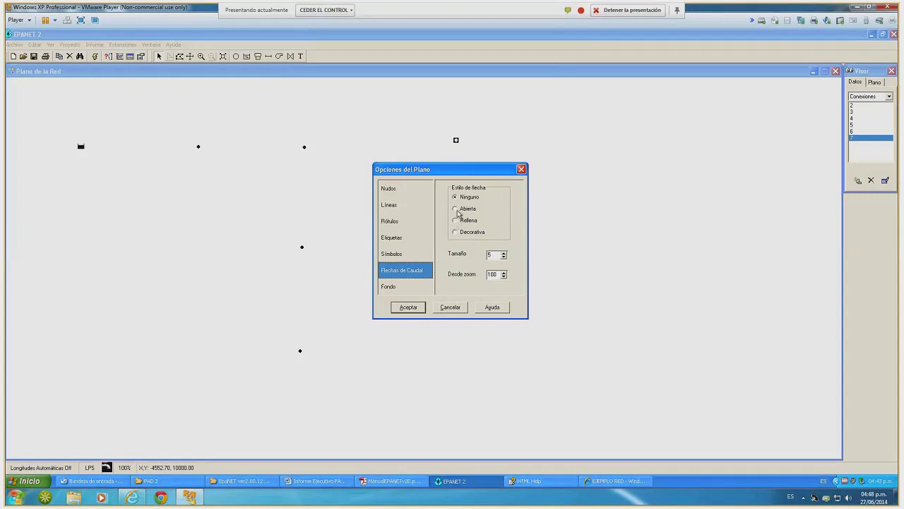
left_click(456, 210)
left_click(404, 291)
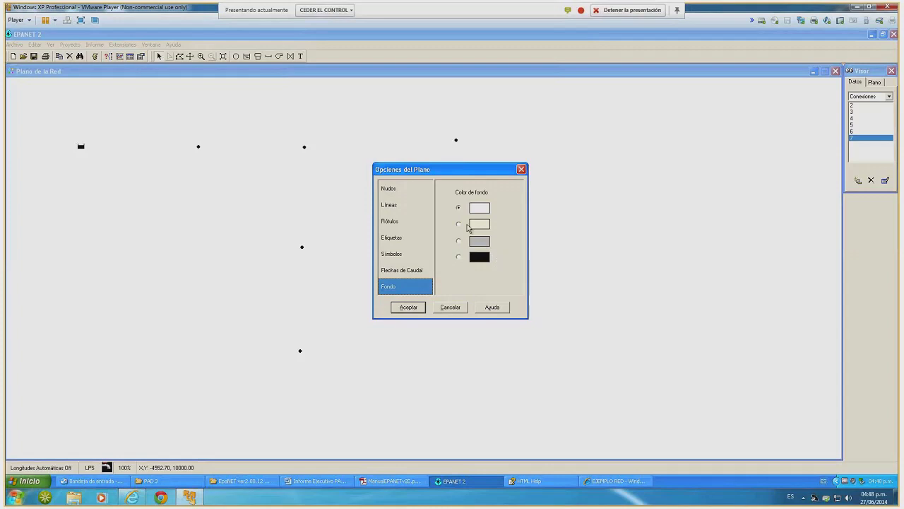
left_click(410, 308)
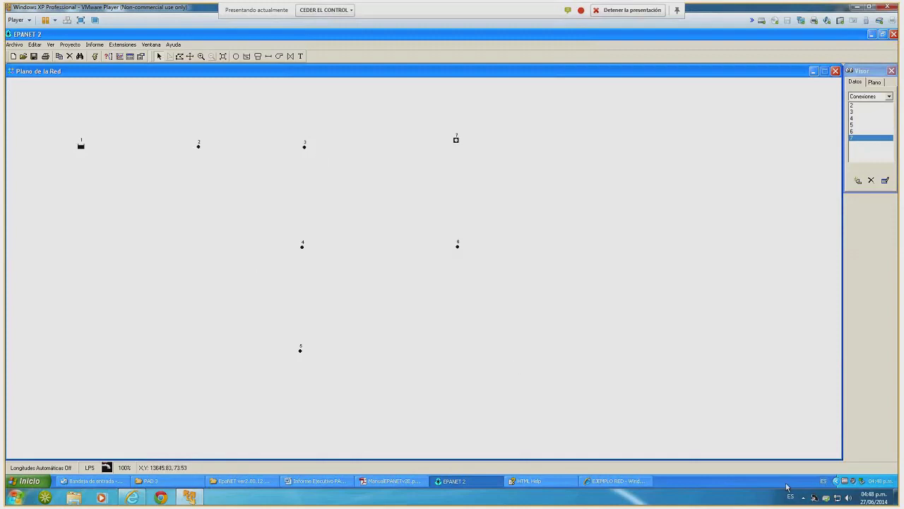
Consult the example network drawing and select junction 2, reservoir 1 and junction 4 on the map to identify them
left_click(621, 485)
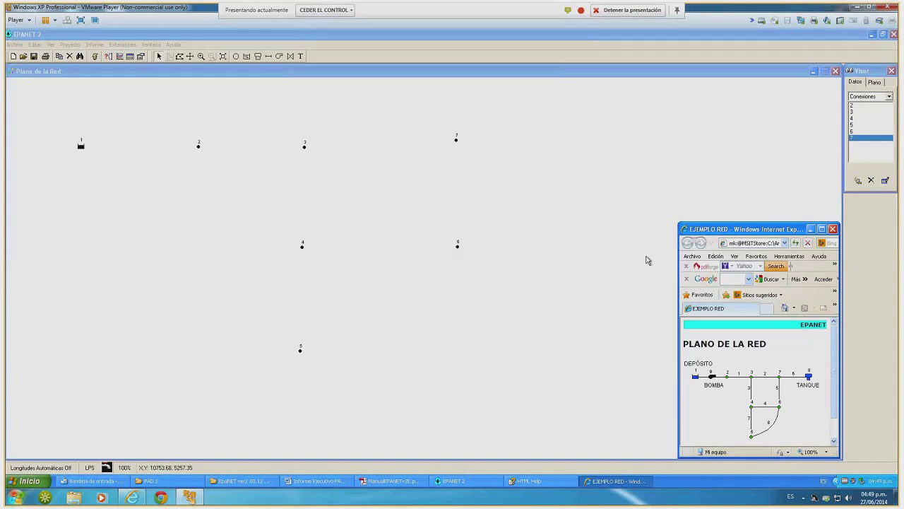
left_click(765, 126)
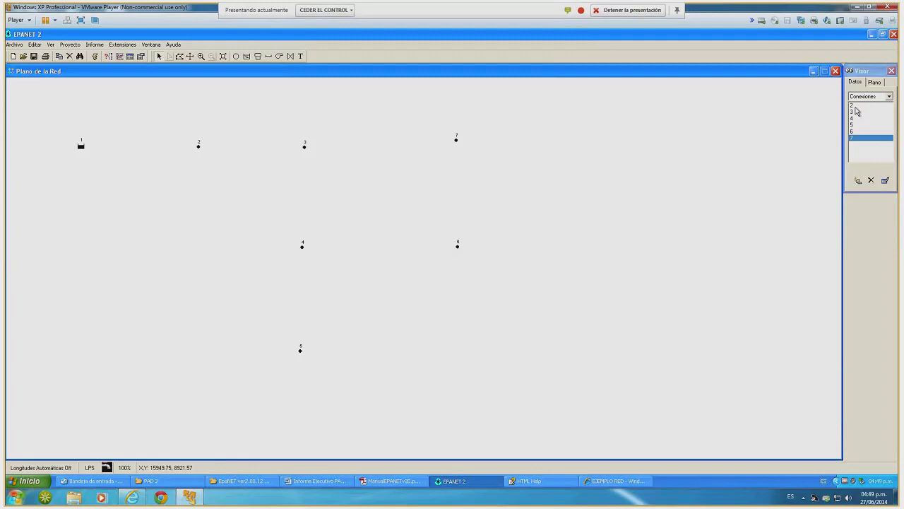
left_click(198, 147)
left_click(81, 147)
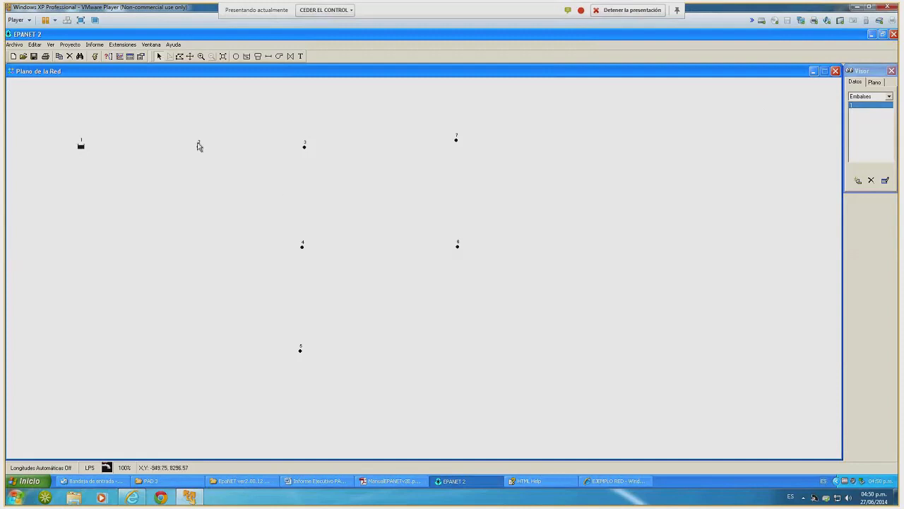
left_click(302, 245)
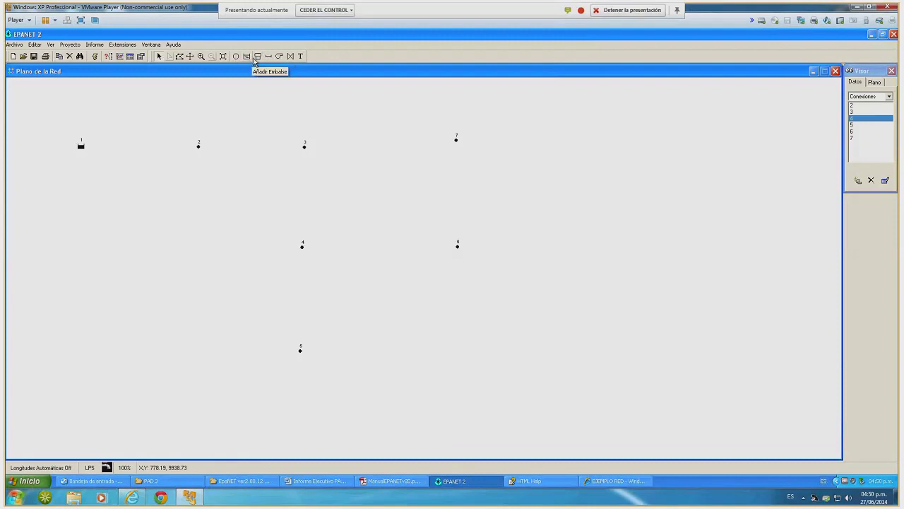
Place a tank on the map to the right of junction 7, roughly level with it, and return to object selection
left_click(259, 58)
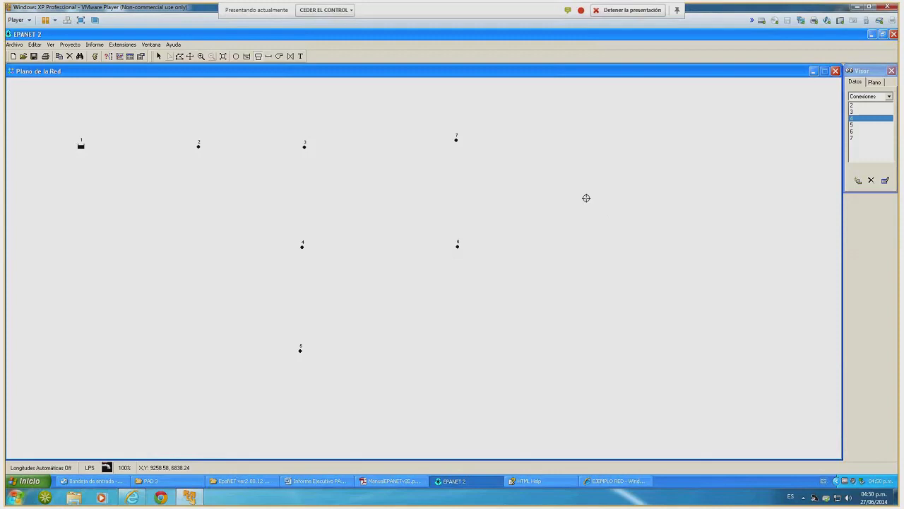
left_click(590, 139)
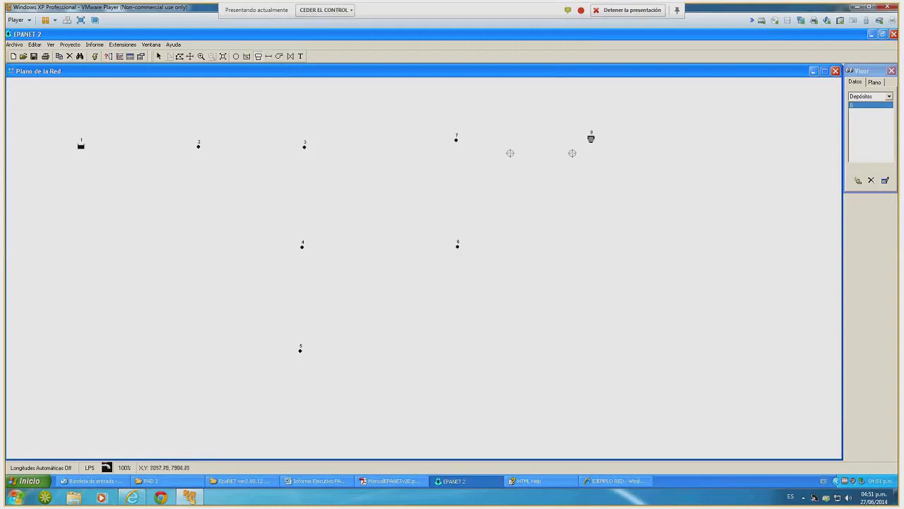
left_click(159, 57)
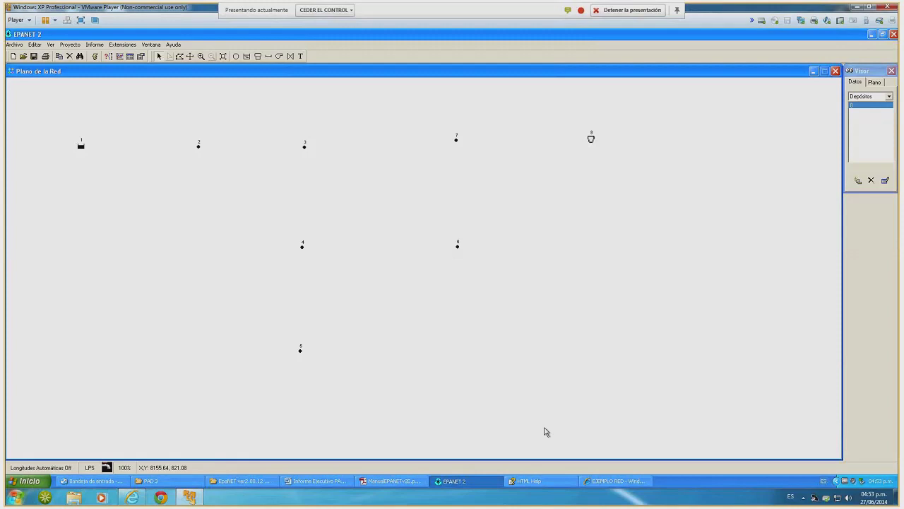
Consult the example network drawing and draw pipes from junction 2 to 3 and from junction 3 to 7
left_click(615, 480)
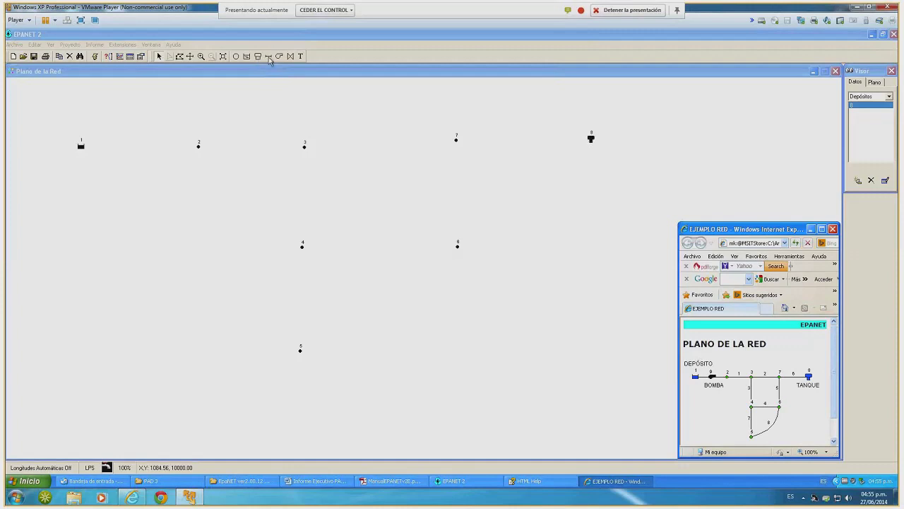
left_click(269, 58)
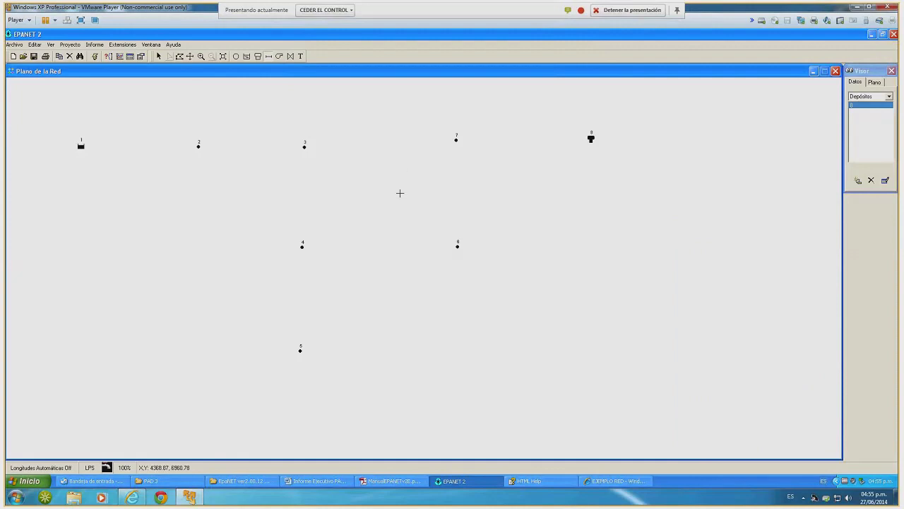
left_click(198, 145)
left_click(305, 145)
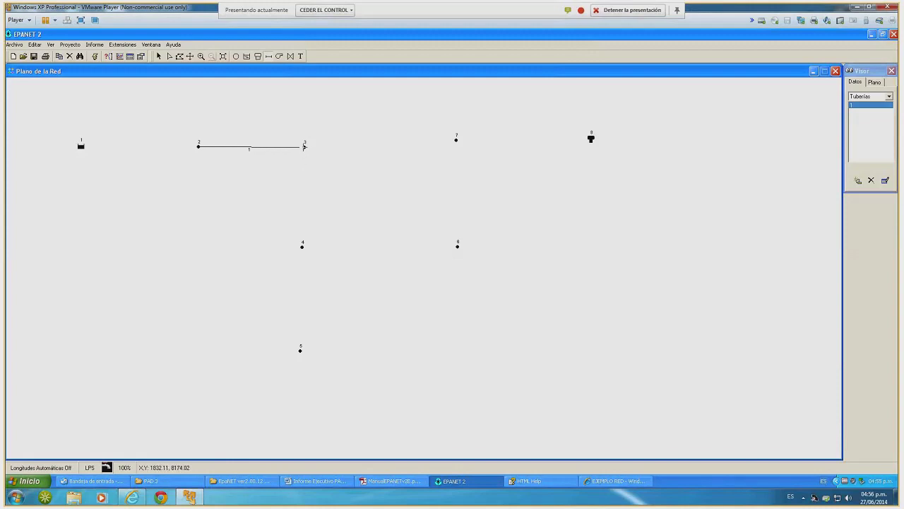
left_click(304, 147)
left_click(457, 139)
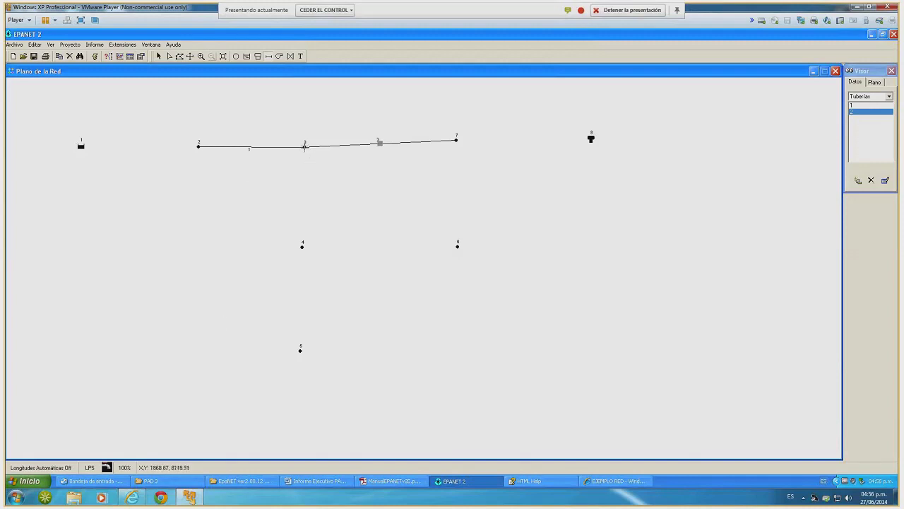
Draw pipes from junction 3 to 4, from junction 4 to 6 and from junction 6 to 7 to close the loop
left_click(304, 146)
left_click(303, 245)
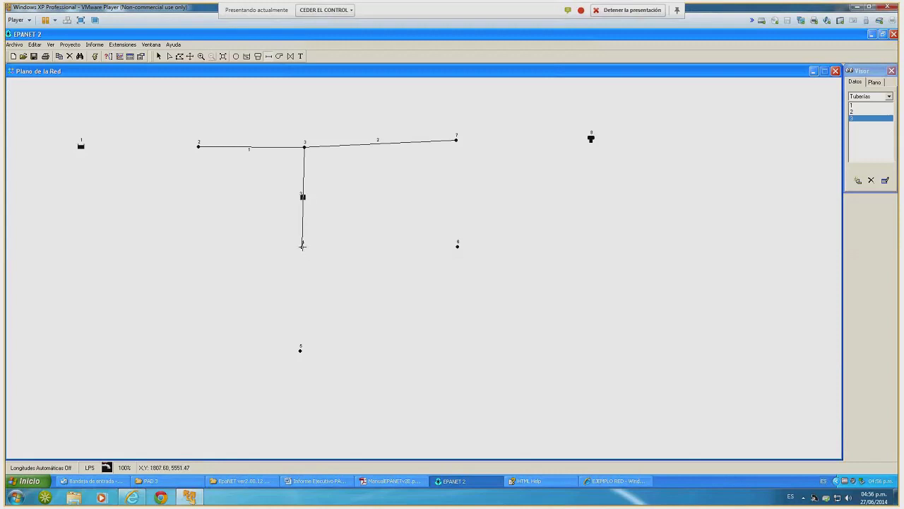
left_click(302, 246)
left_click(458, 245)
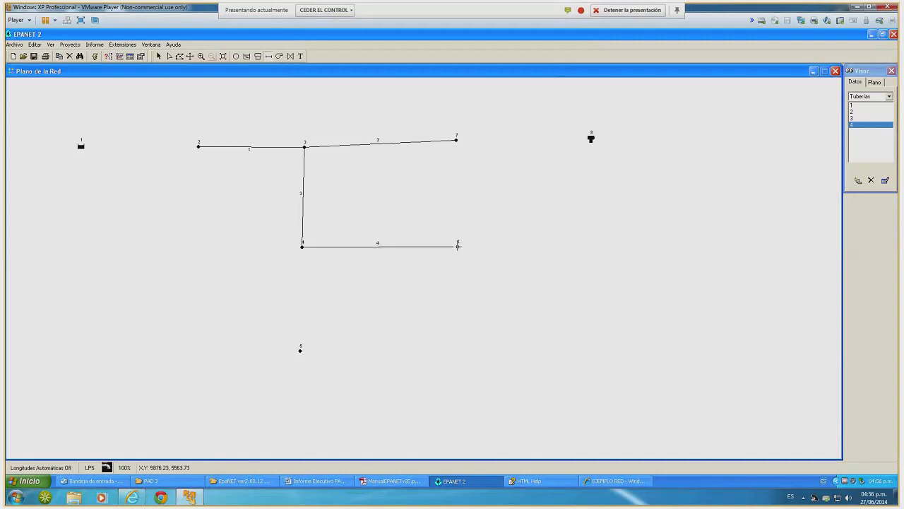
left_click(458, 246)
left_click(456, 139)
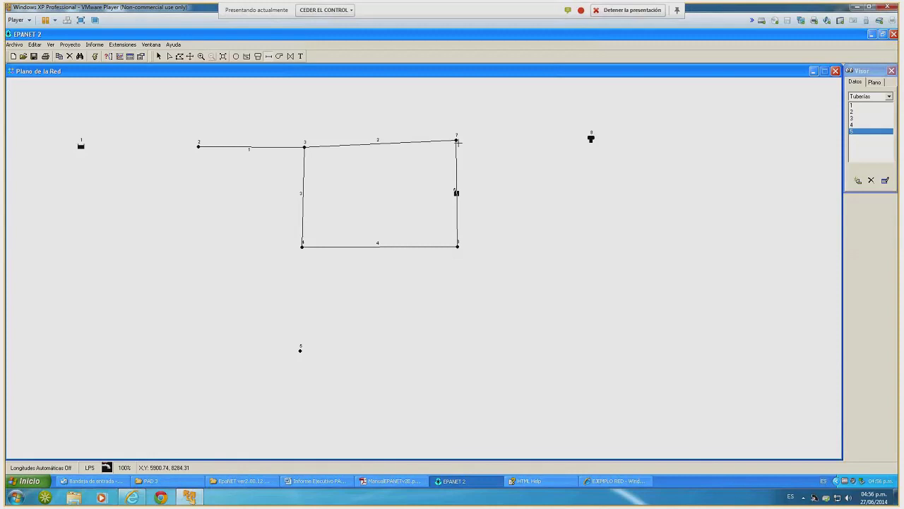
Draw a pipe from junction 7 to tank 8 and another from junction 4 down to junction 5
left_click(456, 140)
left_click(591, 138)
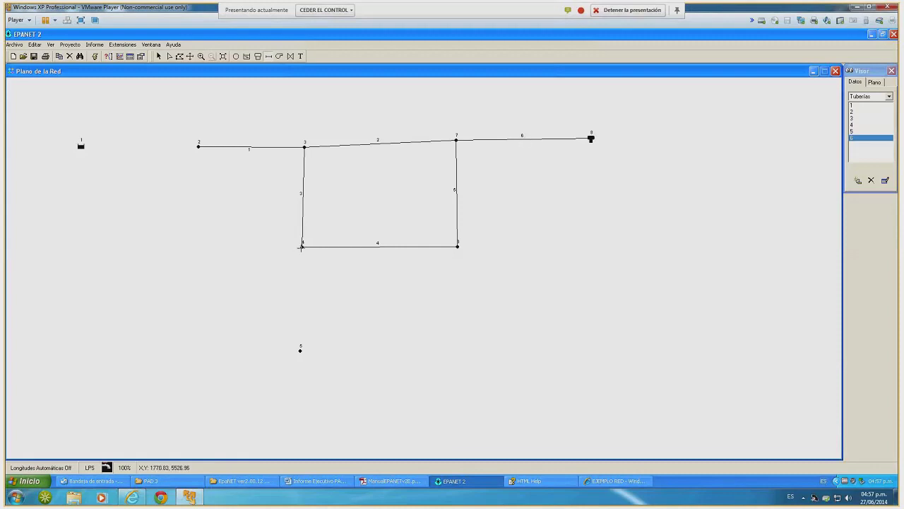
left_click(302, 246)
left_click(300, 347)
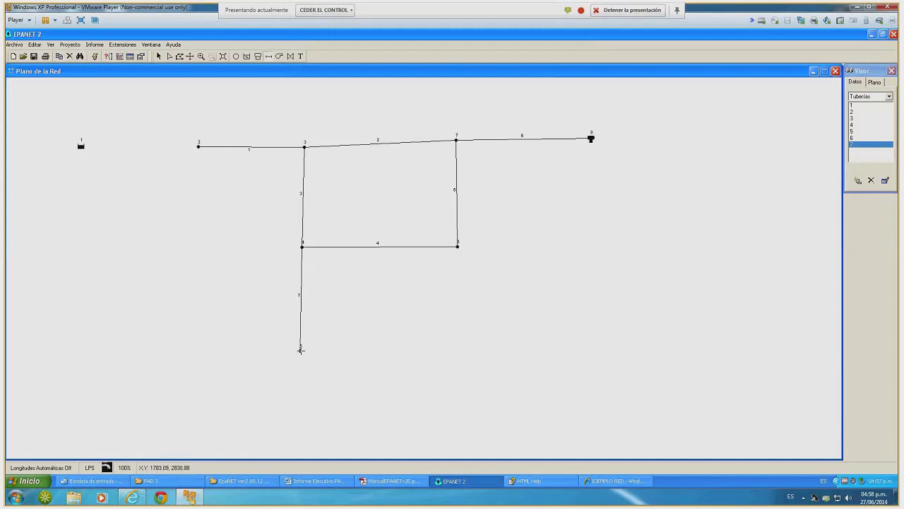
Draw a curved pipe from junction 5 to junction 6, adding intermediate vertices that bow outward below and to the right
left_click(300, 350)
left_click(417, 310)
left_click(448, 280)
left_click(458, 244)
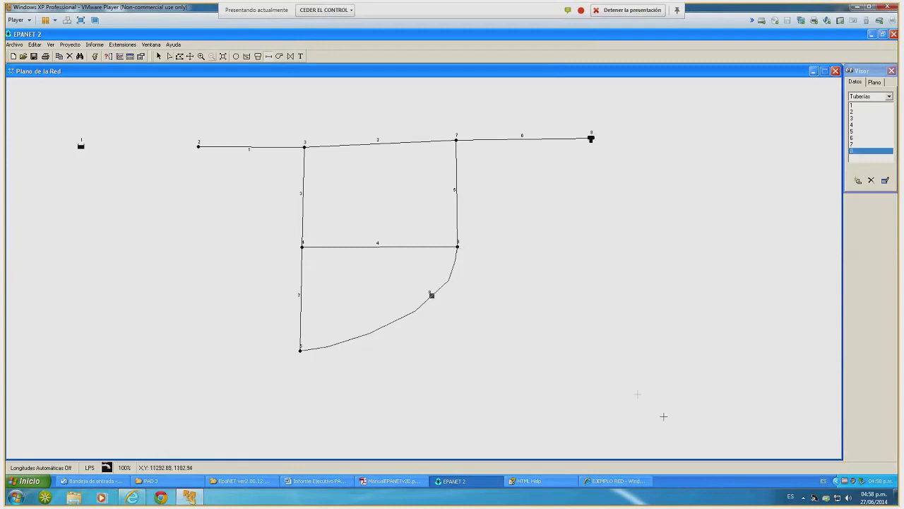
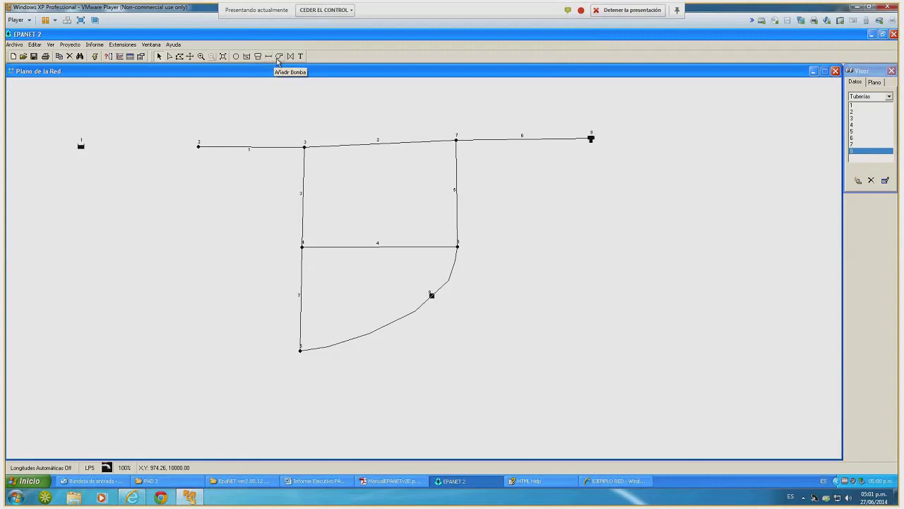
Draw a pump from reservoir 1 to junction 2 and delete it from the network
left_click(279, 57)
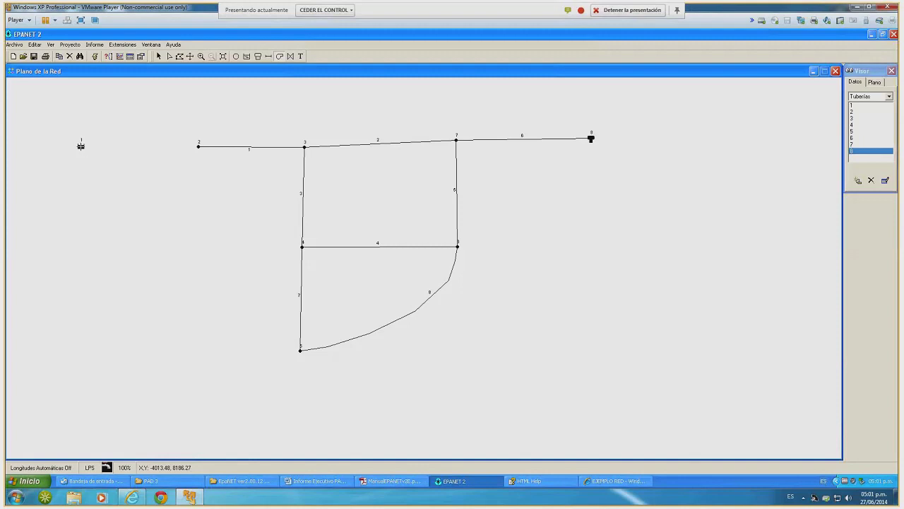
left_click(80, 145)
left_click(199, 145)
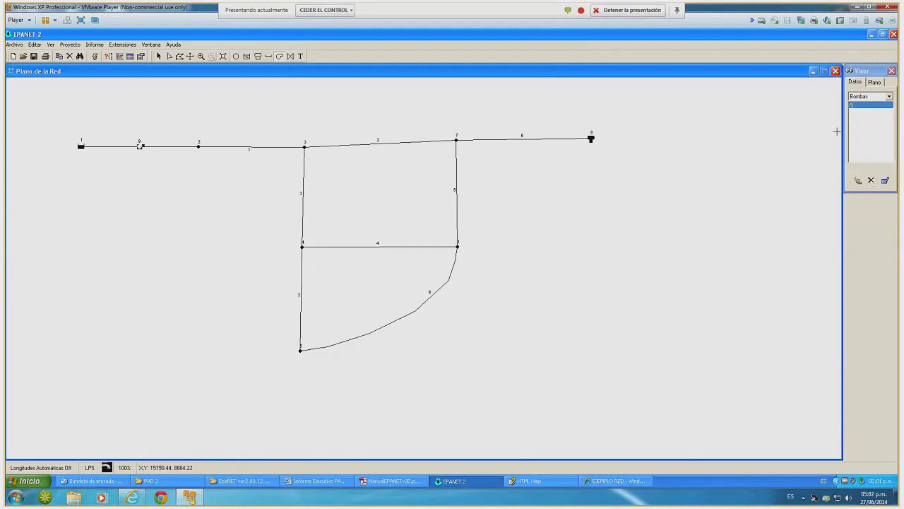
left_click(158, 57)
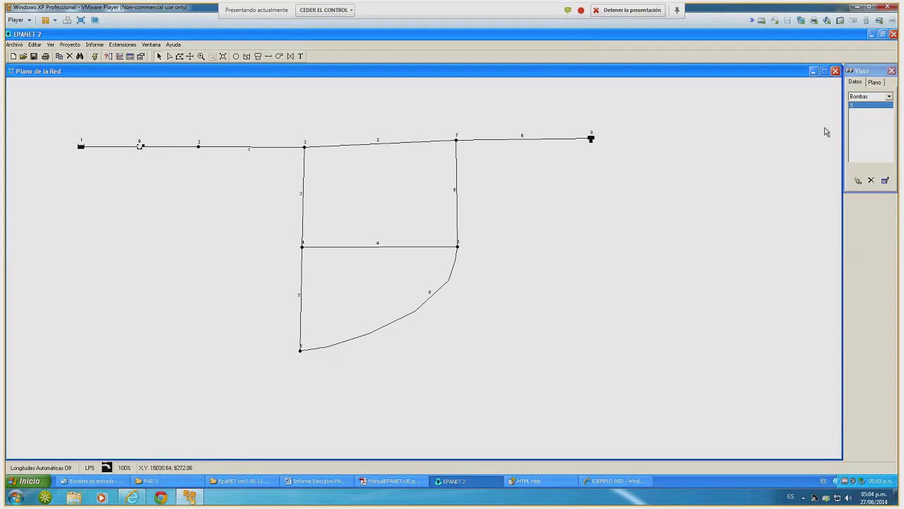
left_click(872, 181)
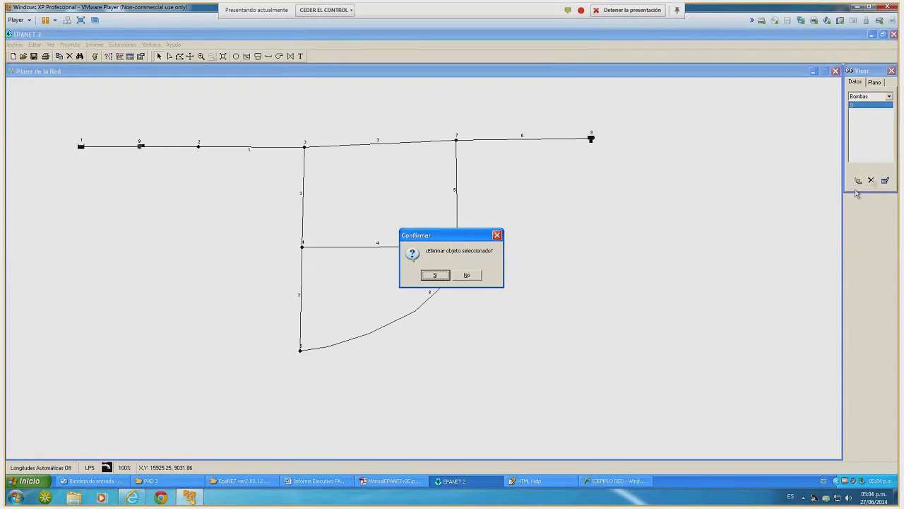
left_click(434, 275)
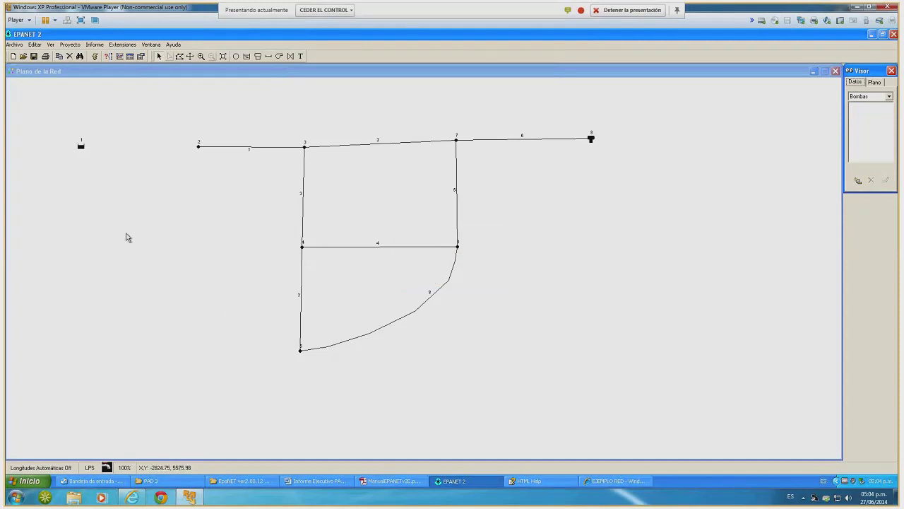
Add a pump linking reservoir 1 to junction 2
left_click(280, 58)
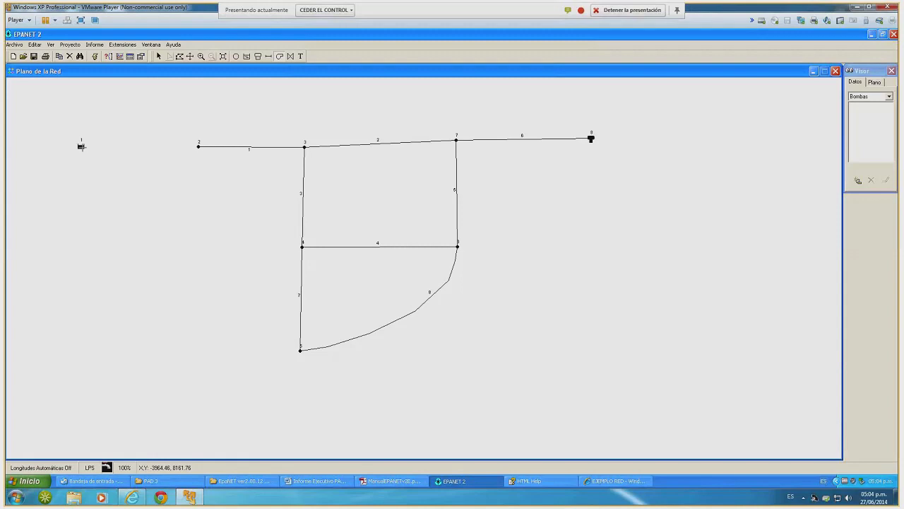
left_click(81, 146)
left_click(199, 145)
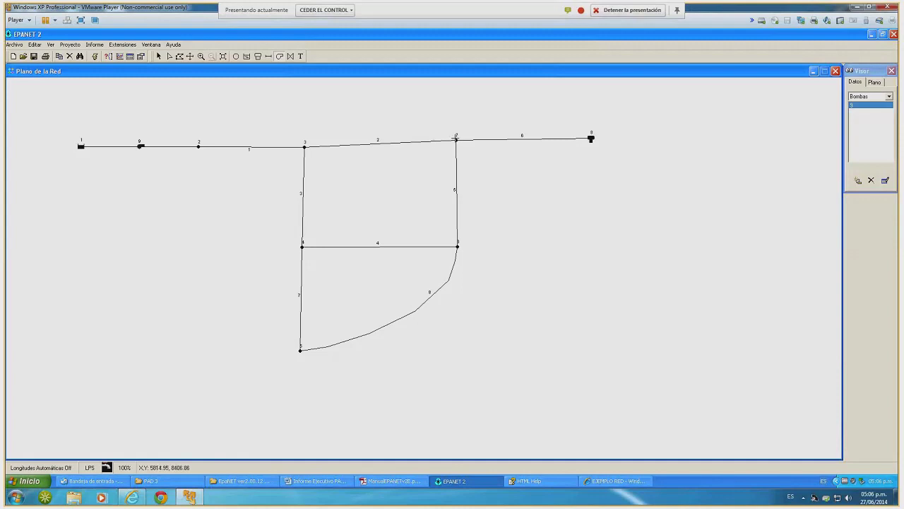
left_click(456, 139)
key("Escape")
Change the ID of junction 7 to xx in its properties
left_click(160, 57)
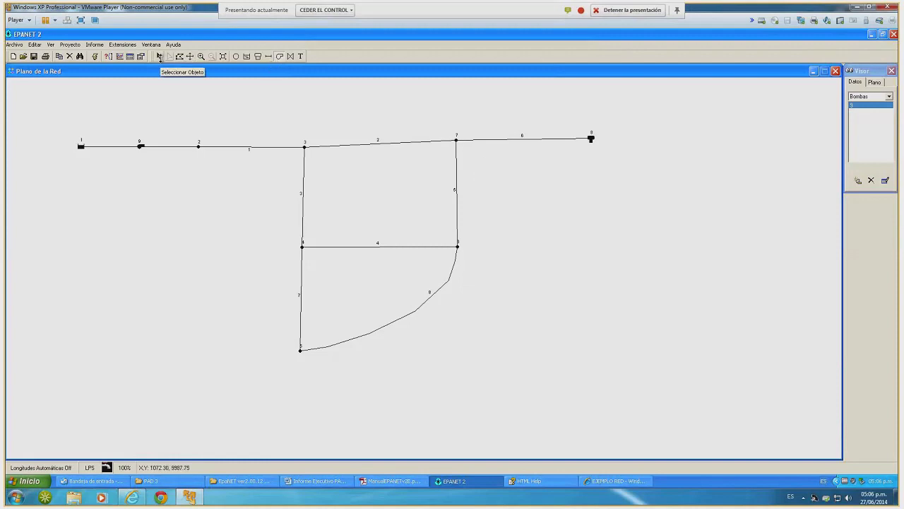
left_click(456, 139)
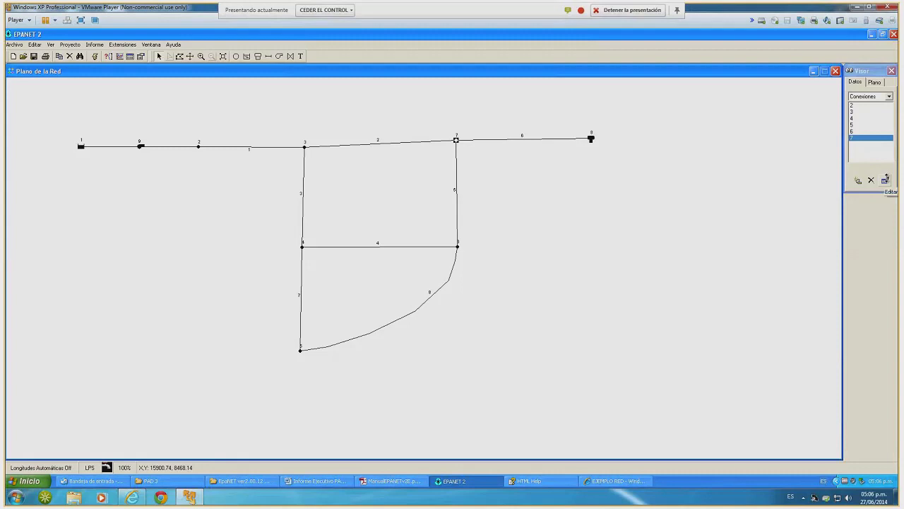
left_click(884, 179)
left_click(145, 107)
type("6")
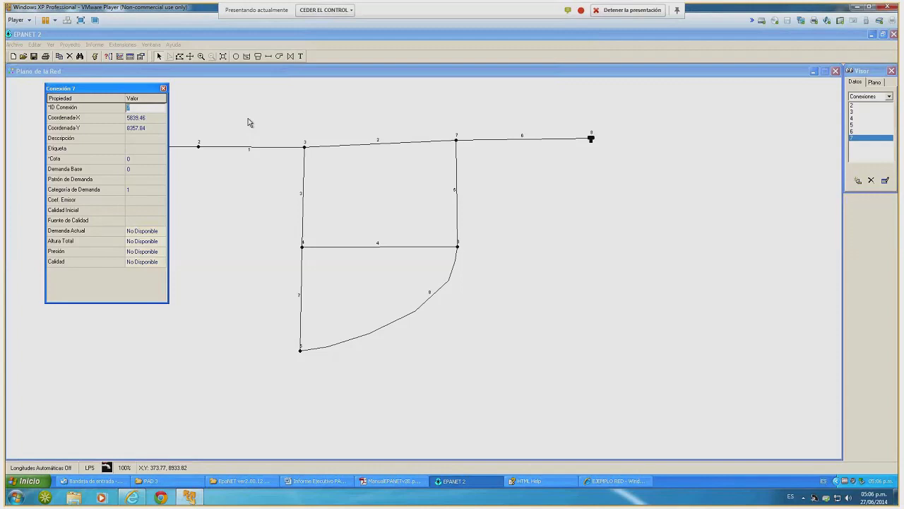
type("xx")
left_click(162, 89)
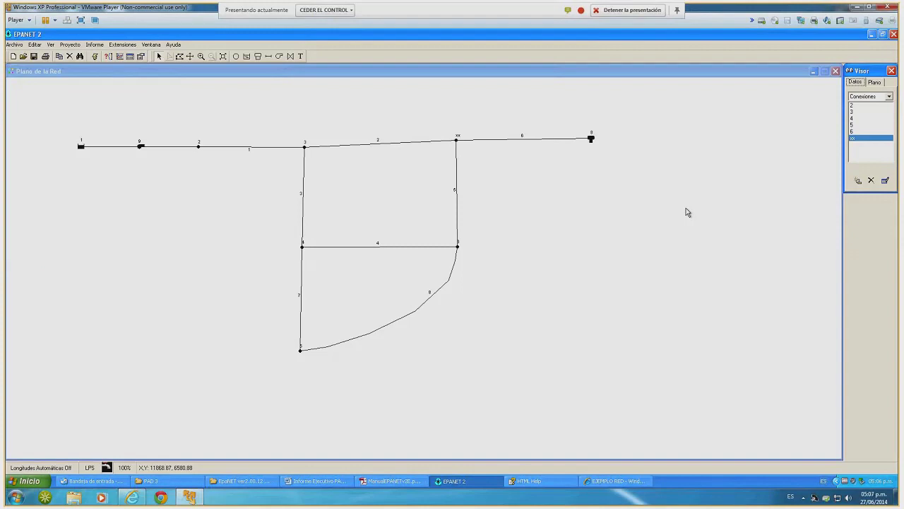
Set the ID of junction xx back to 7
left_click(885, 181)
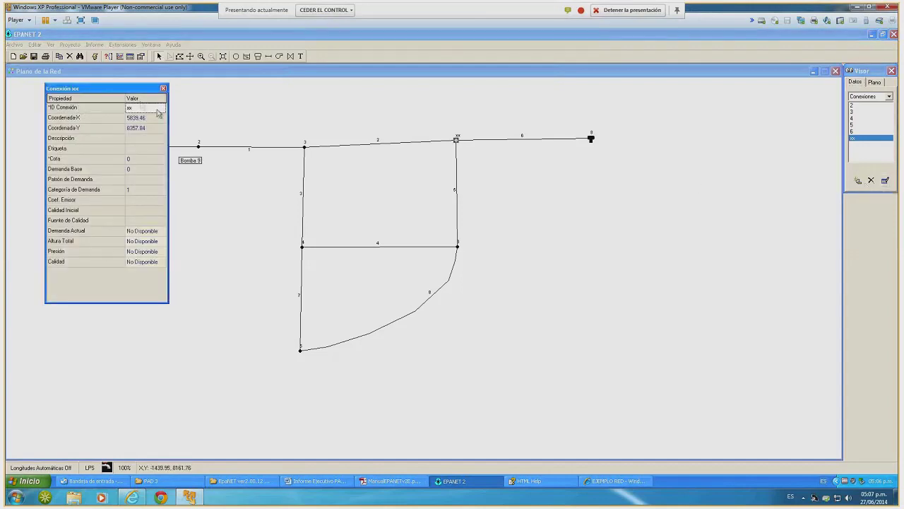
double_click(150, 108)
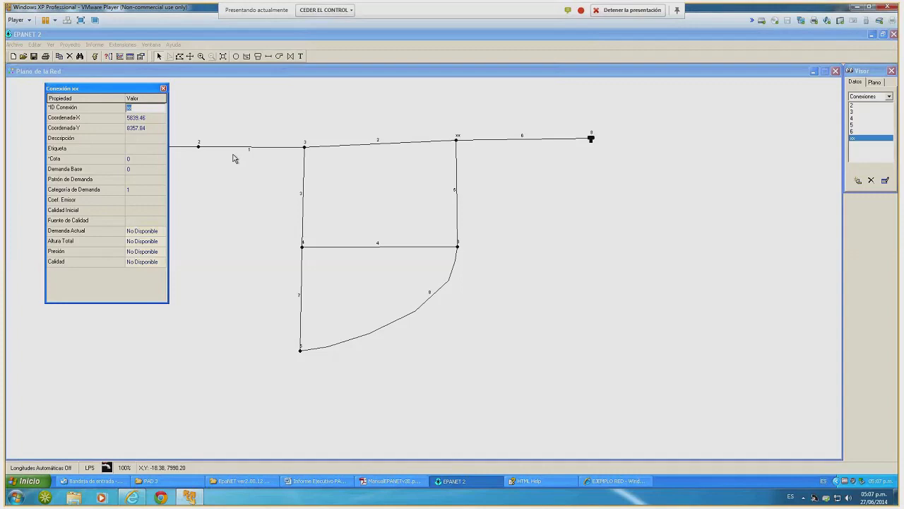
type("7")
key("Return")
left_click(164, 88)
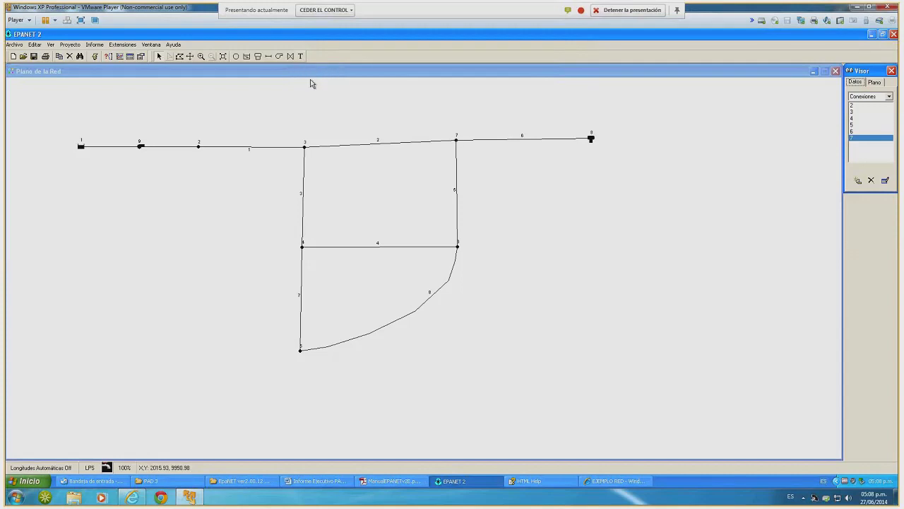
Consult the example network drawing and add the map label DEPOSITO above reservoir 1
left_click(616, 482)
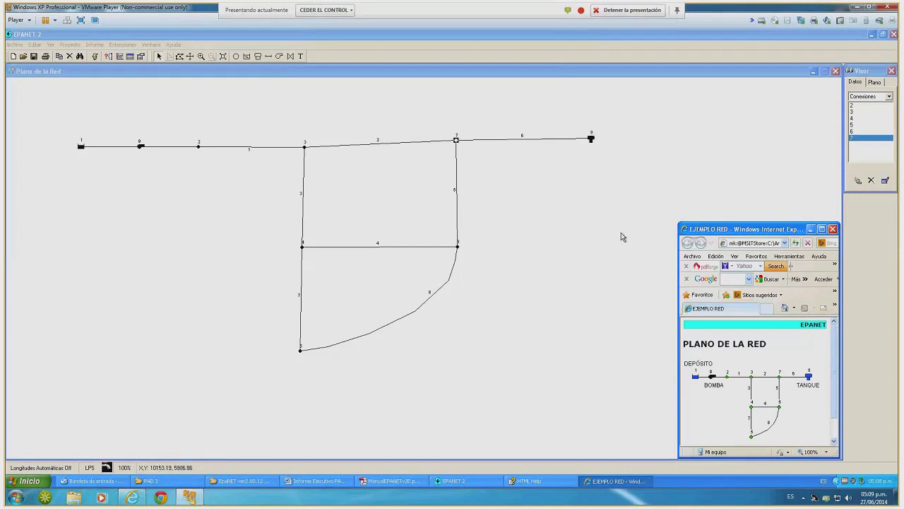
left_click(301, 57)
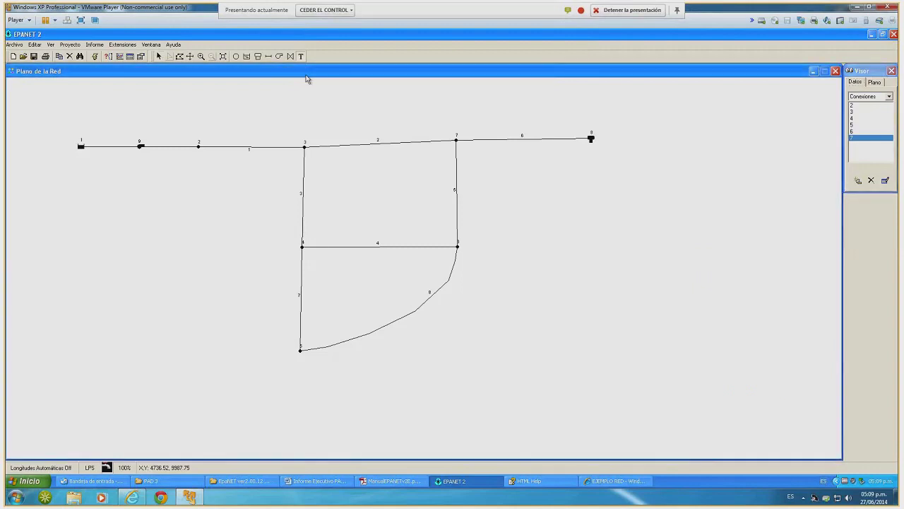
left_click(63, 132)
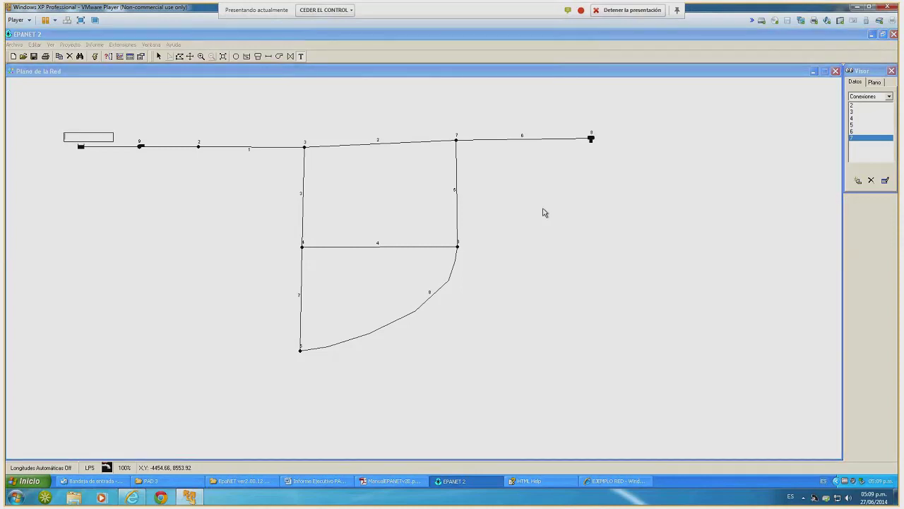
type("DEPOSITO")
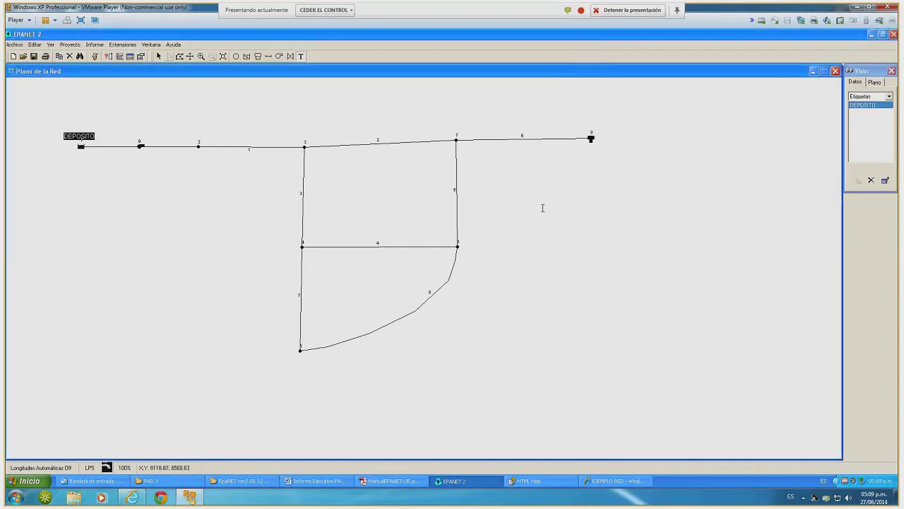
key("Return")
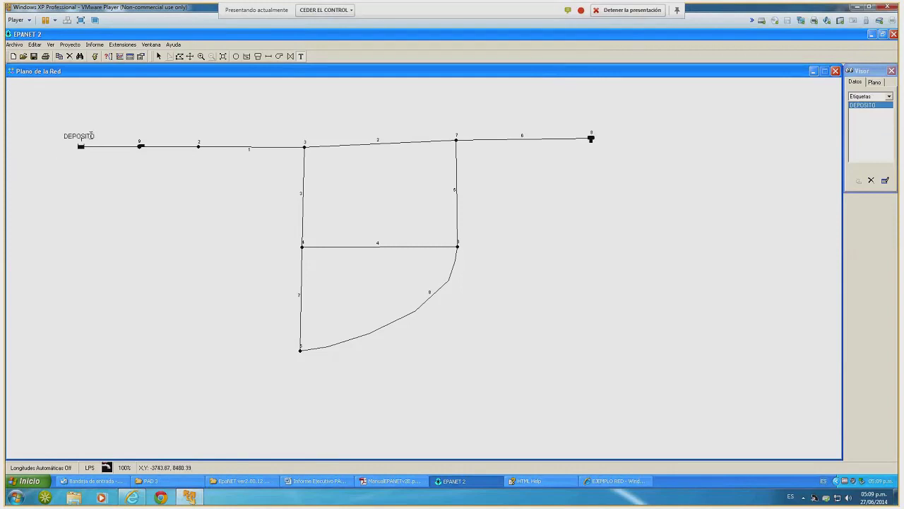
left_click(92, 135)
left_click(89, 125)
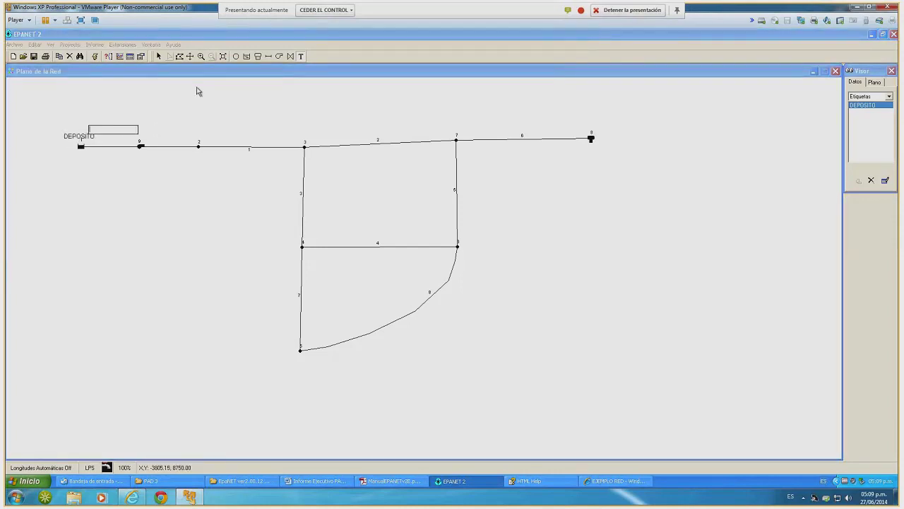
left_click(134, 142)
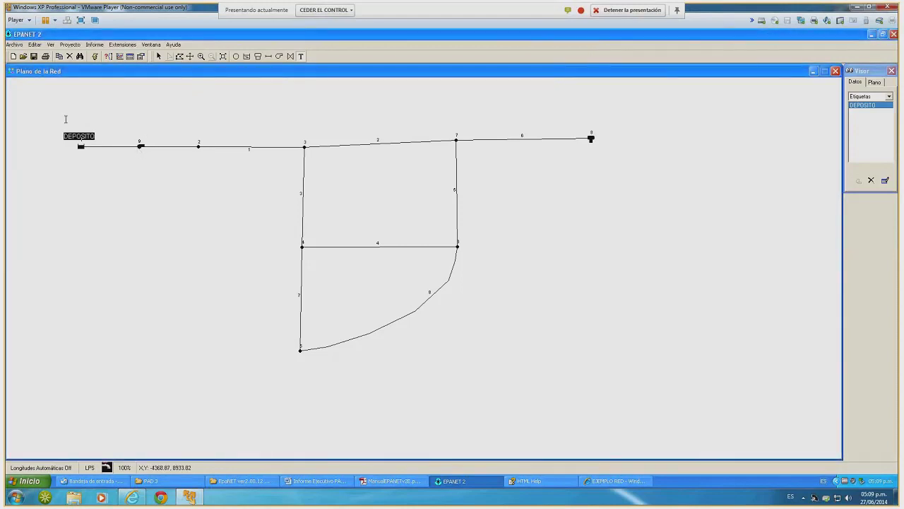
Move the DEPOSITO label slightly up so it sits clear above the reservoir's ID number
left_click(159, 56)
left_click_drag(91, 142, 93, 136)
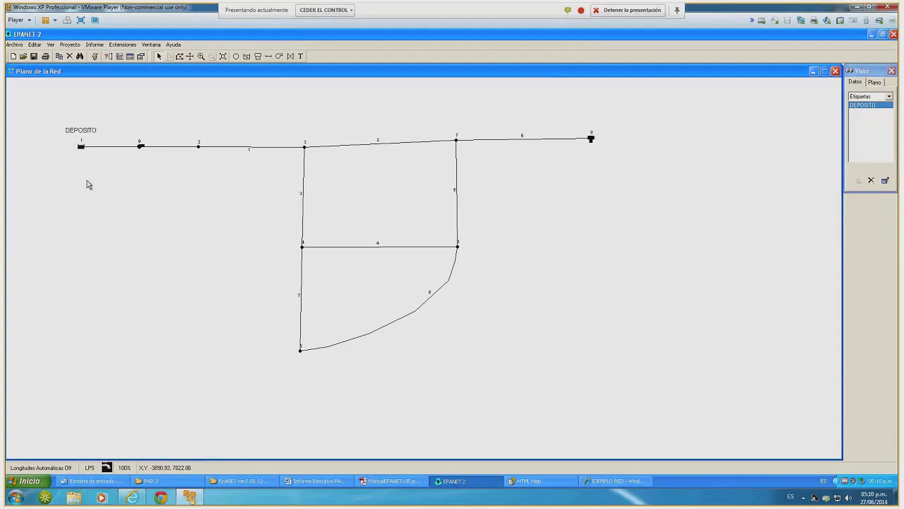
left_click_drag(90, 133, 90, 164)
left_click_drag(95, 163, 94, 134)
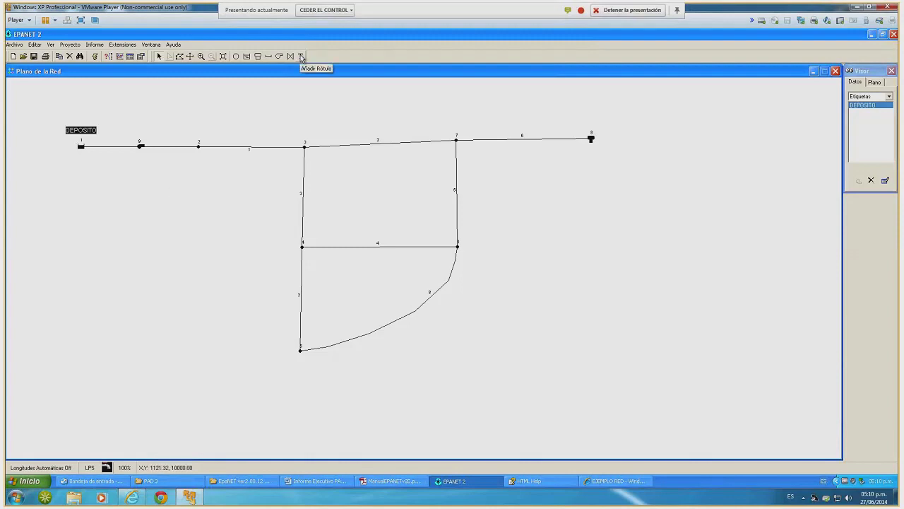
Add the map labels BOMBA above the pump and TANQUE above tank 8
left_click(300, 55)
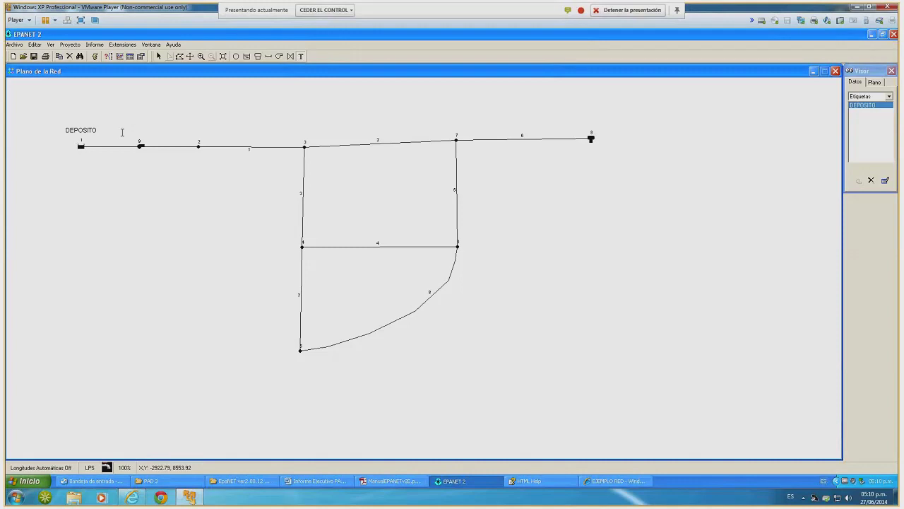
left_click(121, 133)
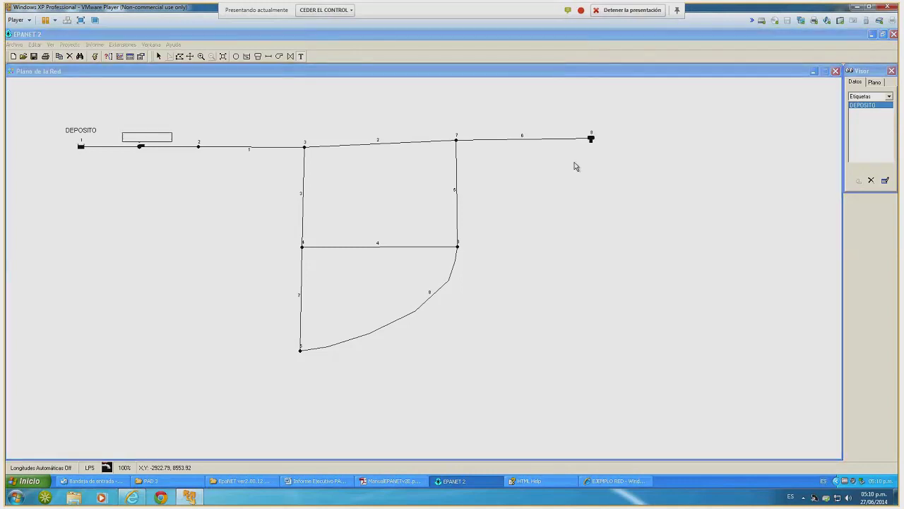
type("BOMBA")
key("Return")
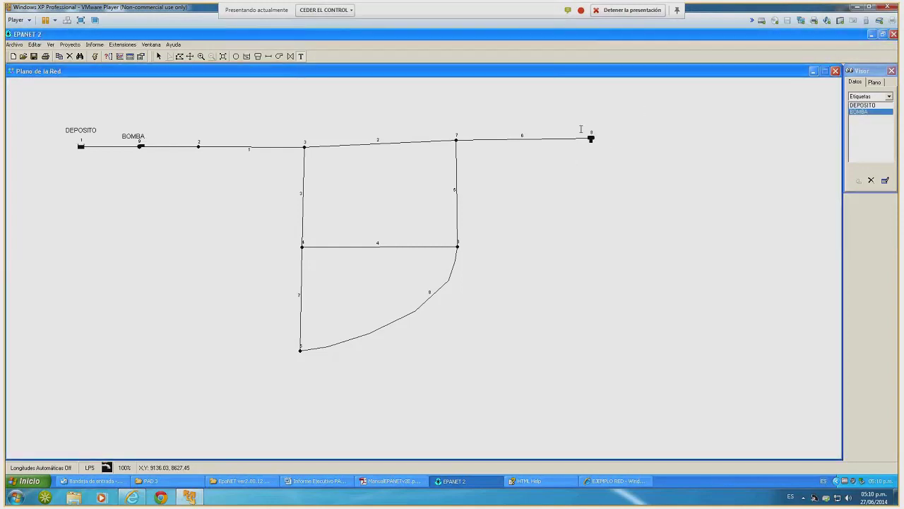
left_click(581, 130)
type("TANQUE")
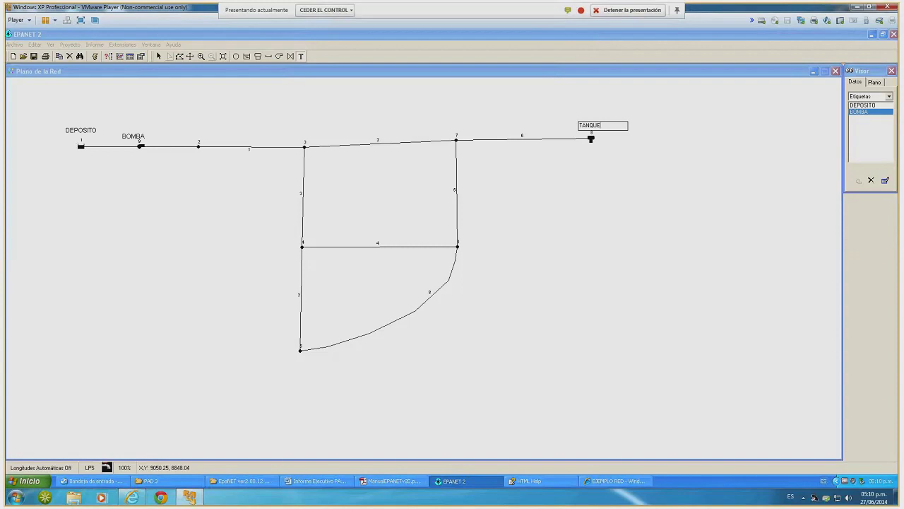
key("Return")
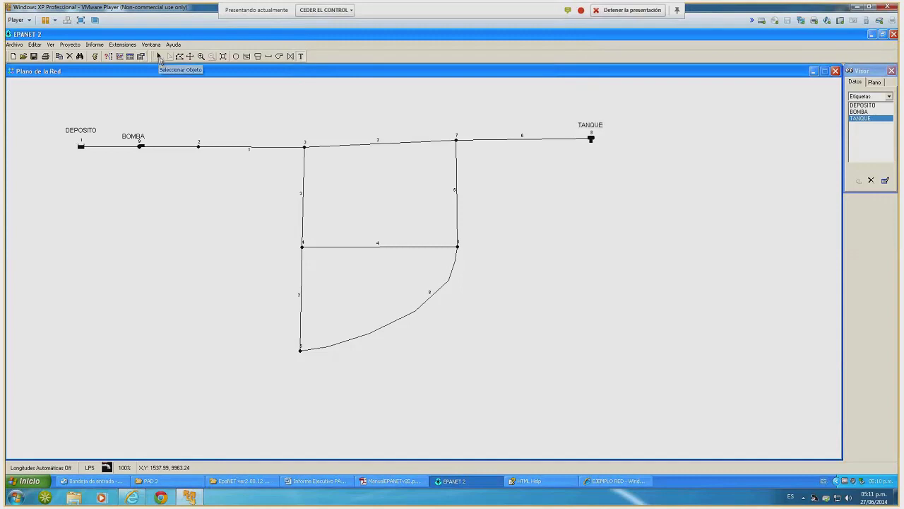
Move the BOMBA label up and slightly right so it is centred above the pump's ID number
left_click(142, 138)
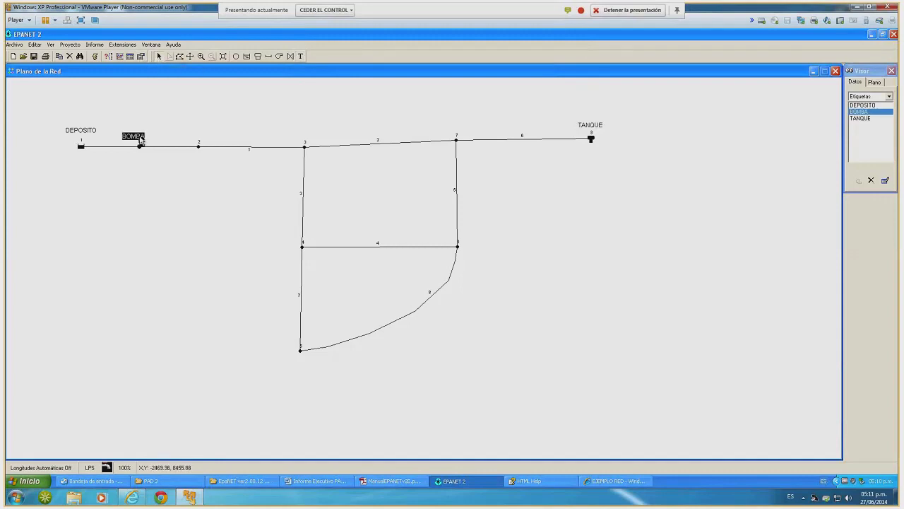
left_click_drag(142, 139, 147, 131)
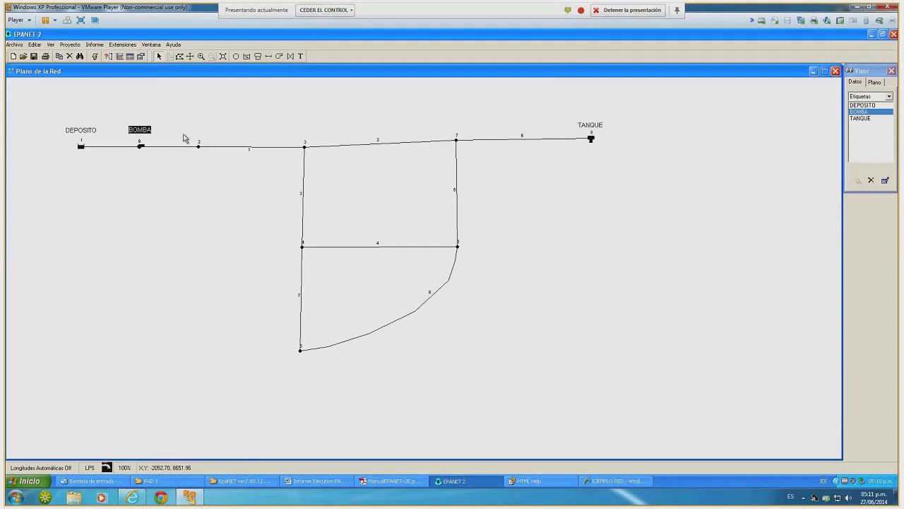
left_click(601, 126)
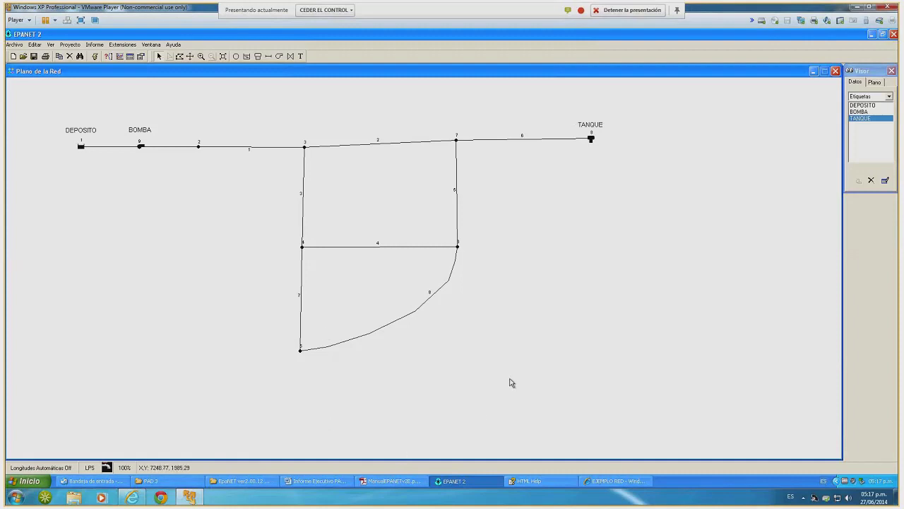
Open the properties of reservoir 1 to view its fields and close them again
left_click(95, 146)
left_click(82, 147)
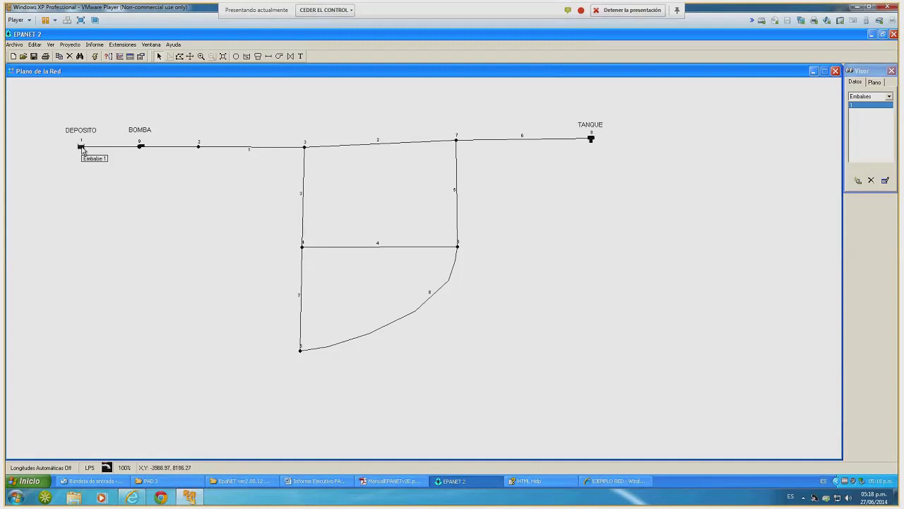
double_click(81, 148)
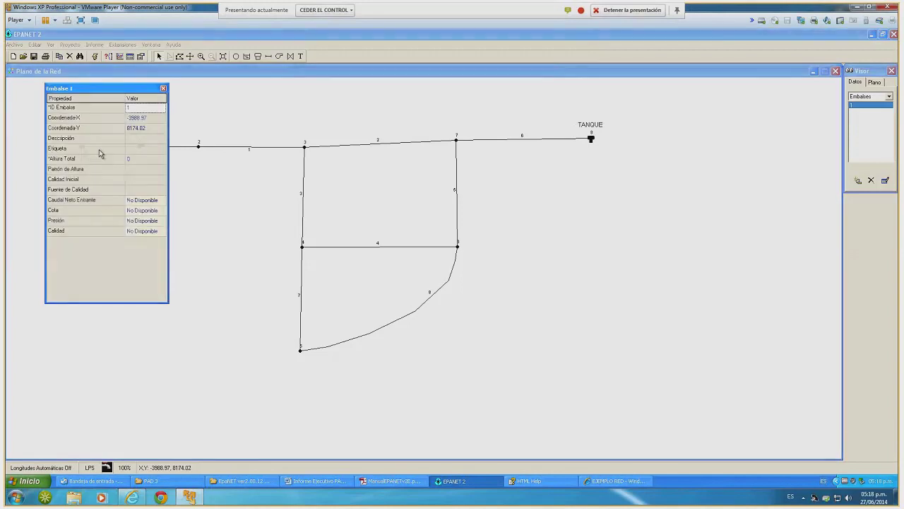
left_click(164, 90)
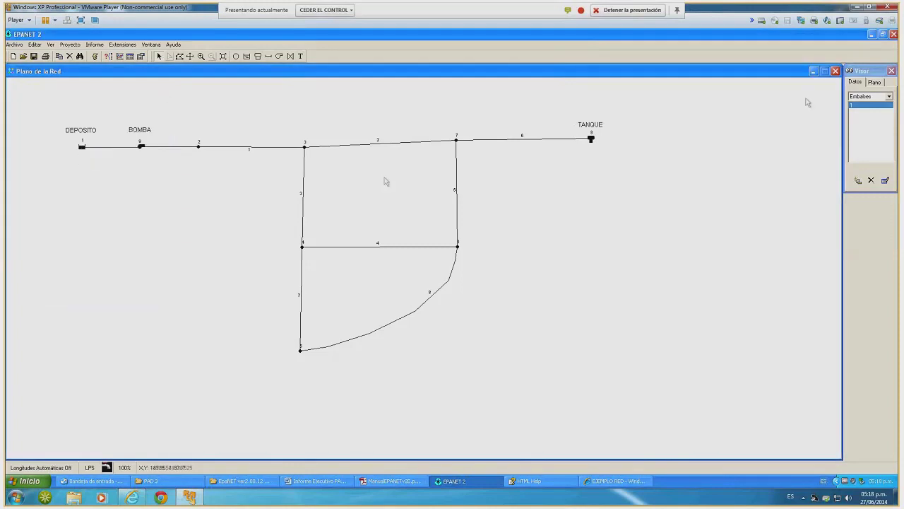
Open the properties of reservoir 1 and move the property window below the reservoir and pump so it no longer covers them
left_click(885, 180)
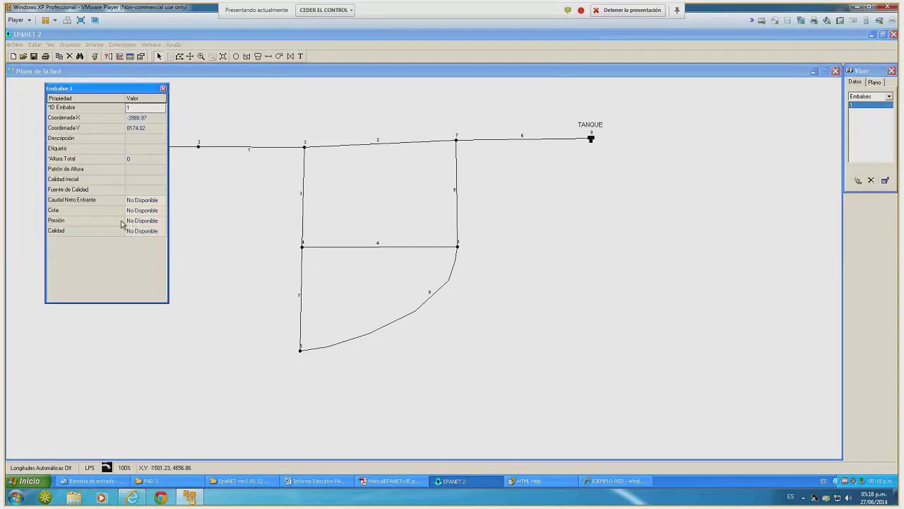
left_click(163, 89)
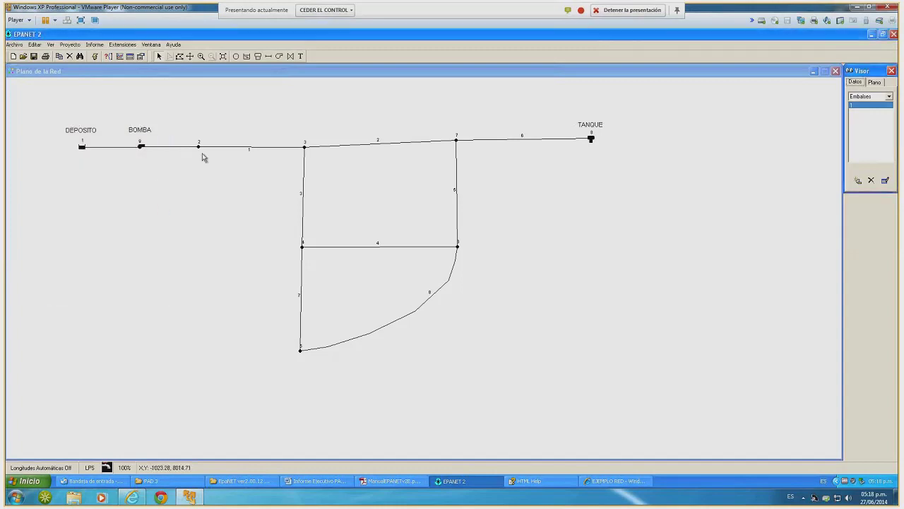
double_click(82, 148)
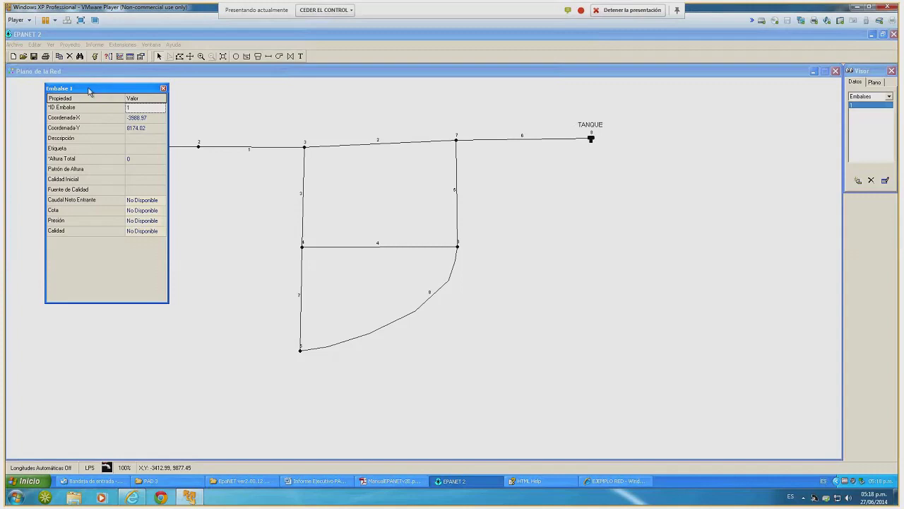
left_click_drag(89, 90, 96, 172)
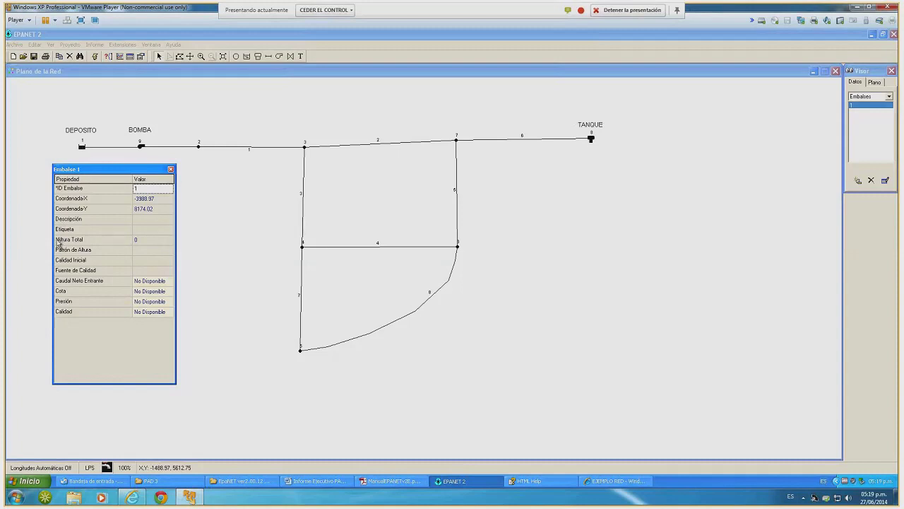
Set the reservoir's total head (Altura Total) to 210 and close its properties
left_click(150, 242)
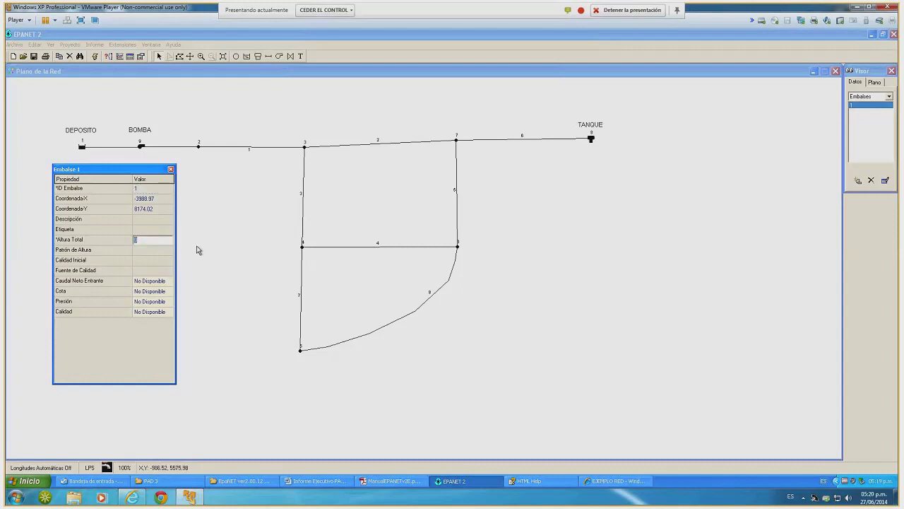
type("21")
key("Return")
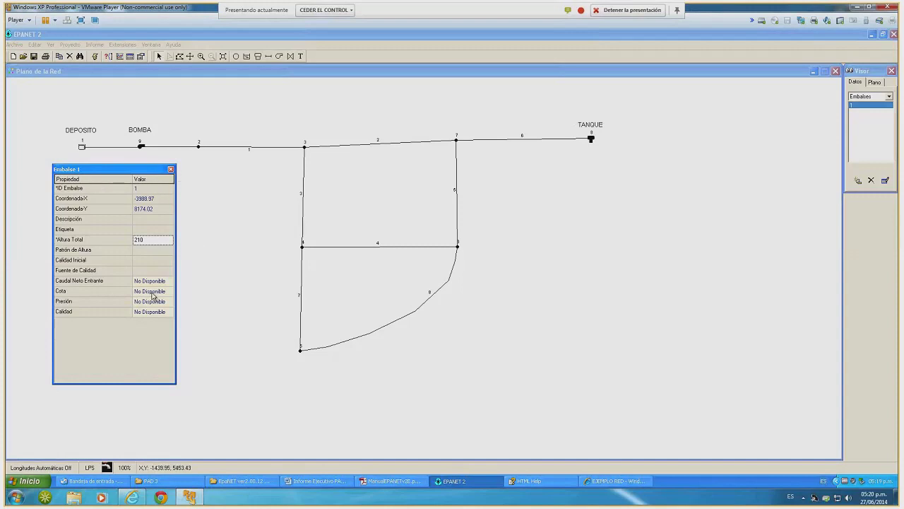
left_click(166, 242)
type("210")
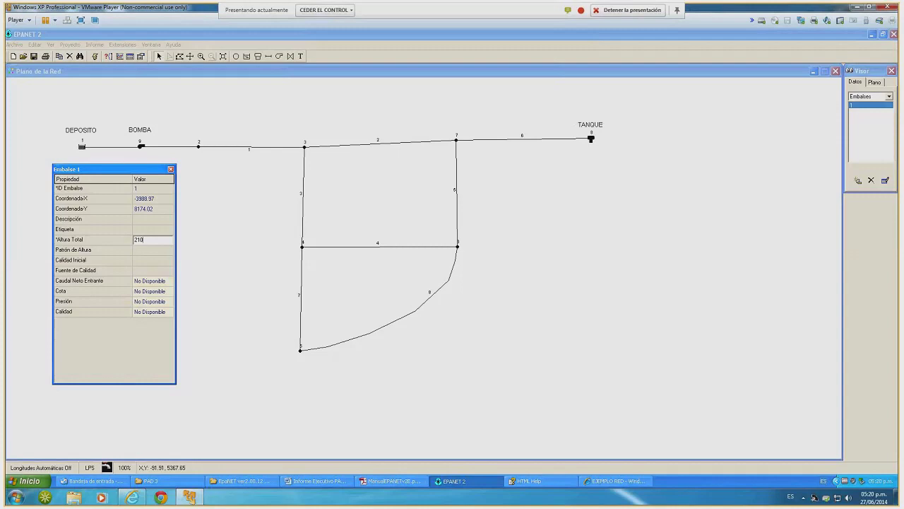
key("Return")
left_click(170, 170)
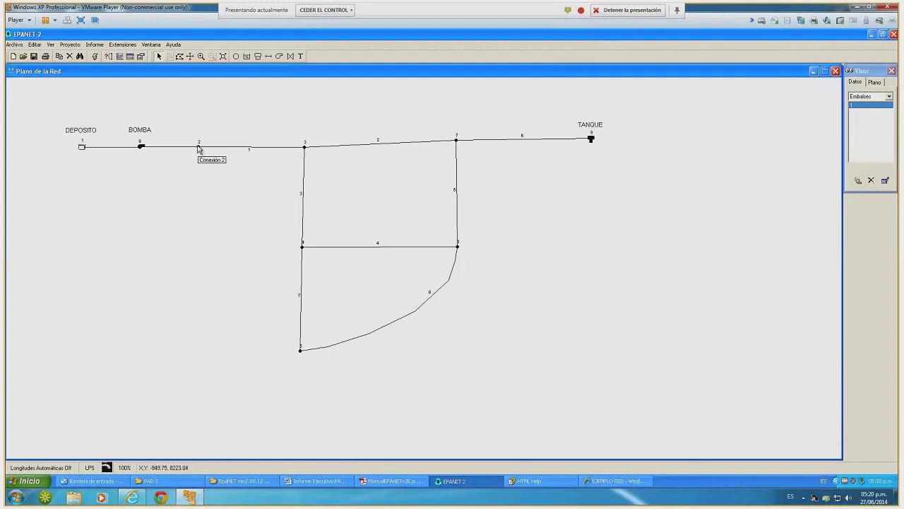
Set the elevation (Cota) of junction 2 to 210 and close its properties
double_click(198, 147)
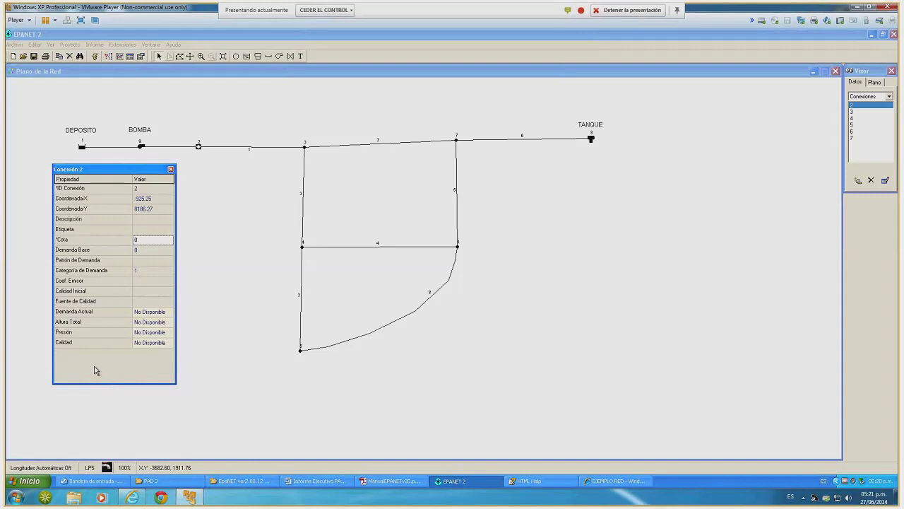
left_click(144, 240)
type("210")
key("Return")
left_click(171, 171)
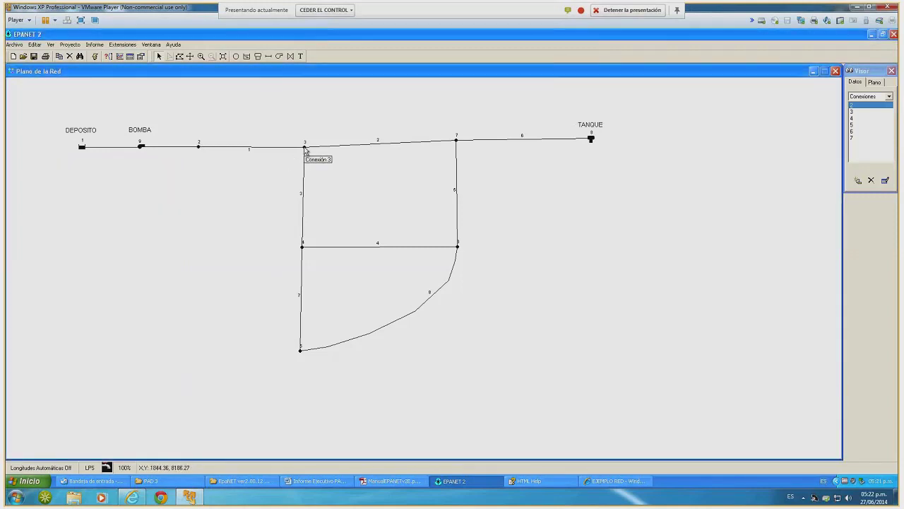
Set junction 3's elevation (Cota) to 220 and its base demand (Demanda Base) to 46, closing its properties
double_click(306, 148)
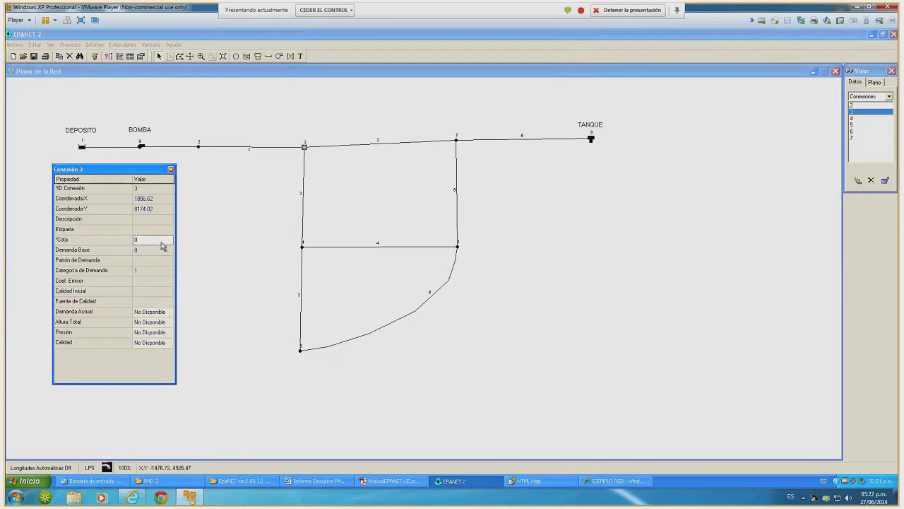
left_click(161, 242)
type("220")
key("Return")
left_click(161, 251)
type("46")
left_click(171, 171)
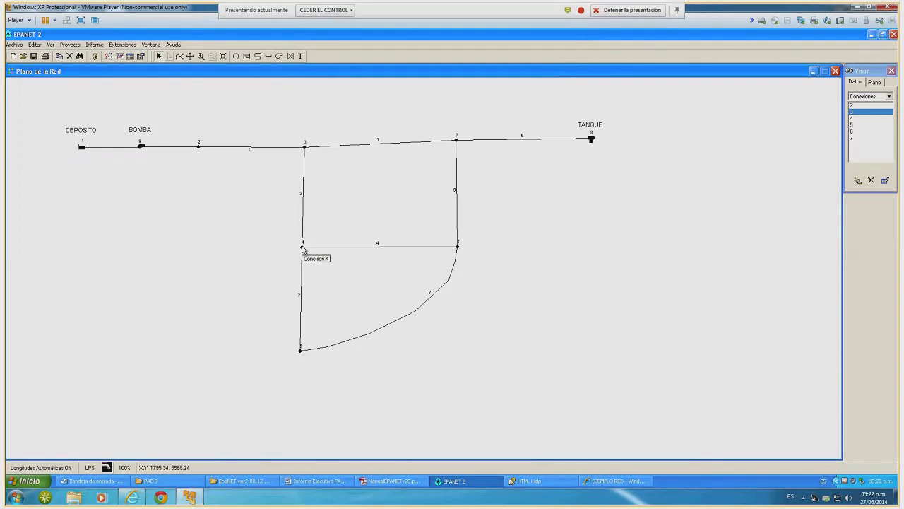
Set junction 4's elevation (Cota) to 210 and its base demand (Demanda Base) to 9.46, closing its properties
double_click(303, 249)
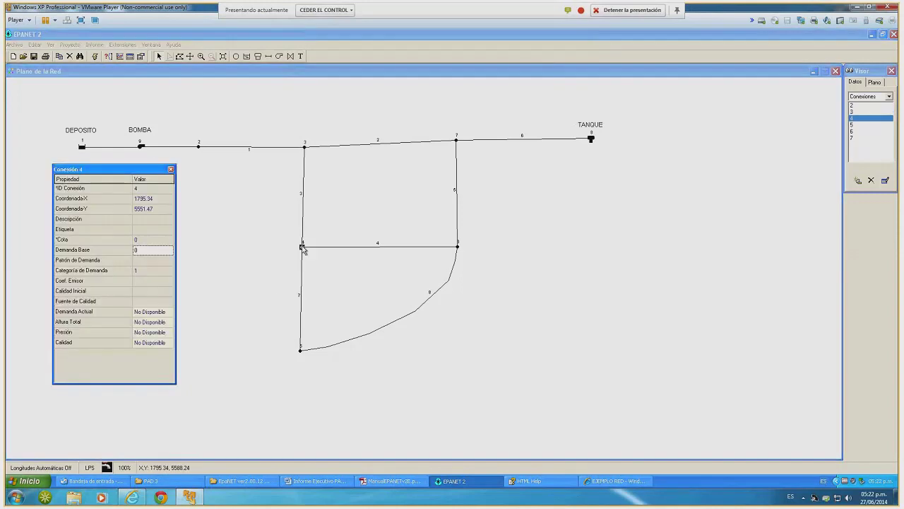
left_click(152, 241)
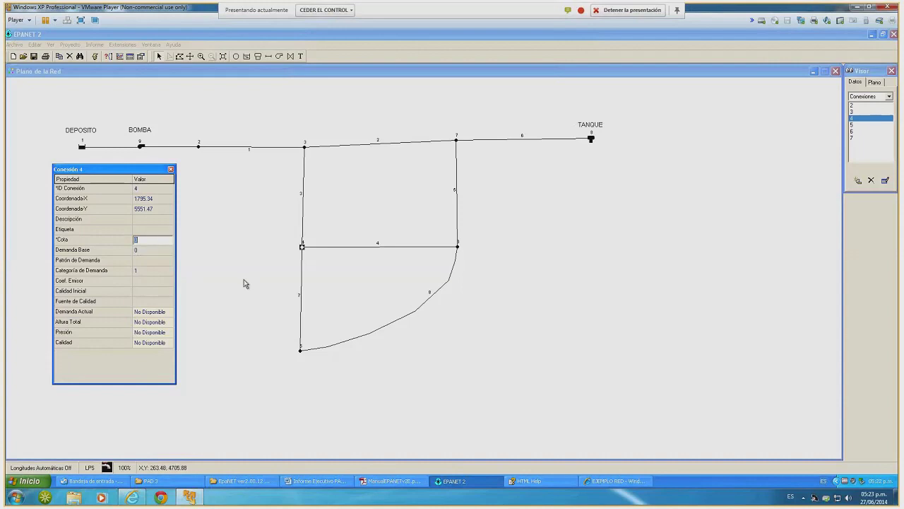
type("210")
key("Return")
key("Down")
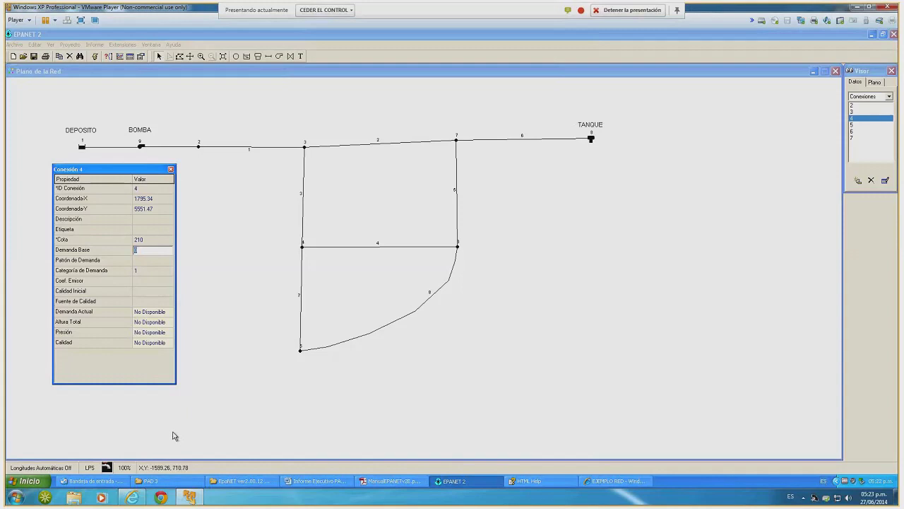
type("9.46")
key("Return")
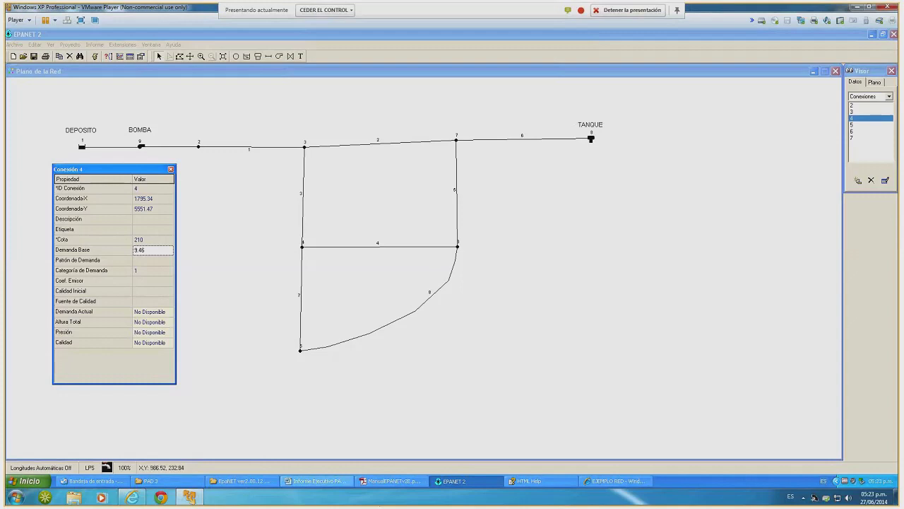
left_click(171, 170)
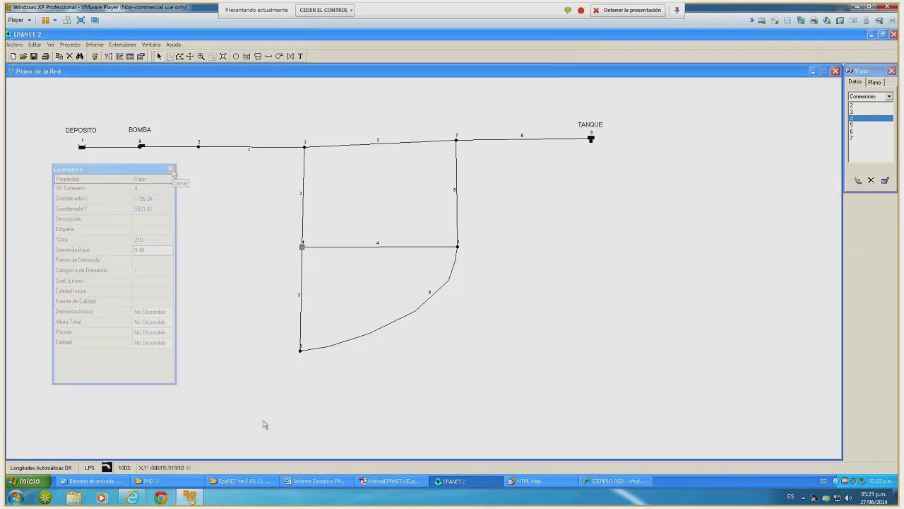
Set junction 5's elevation (Cota) to 200 and its base demand (Demanda Base) to 12.62, closing its properties
double_click(300, 350)
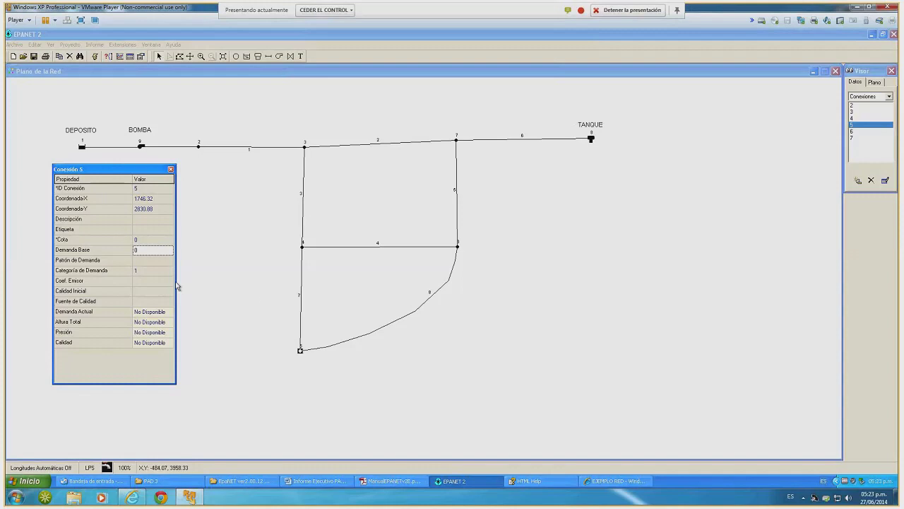
key("Up")
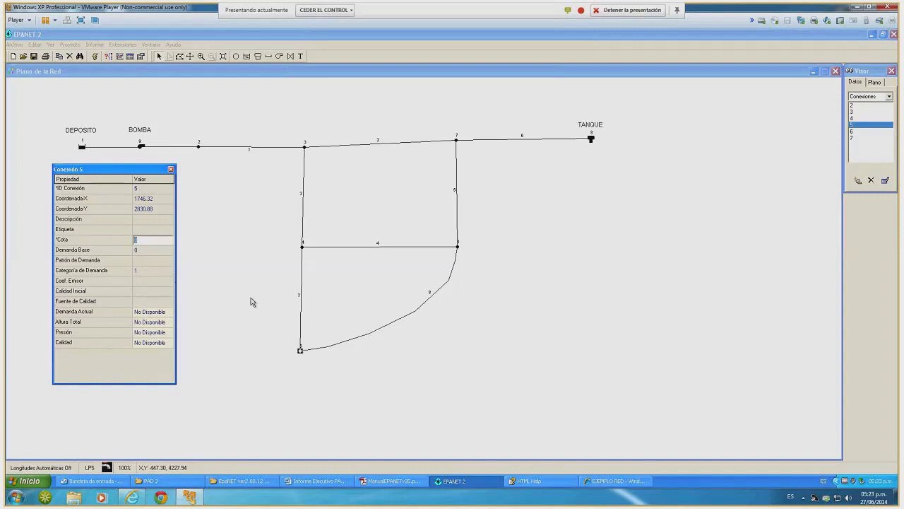
type("200")
key("Return")
left_click(159, 252)
left_click(160, 252)
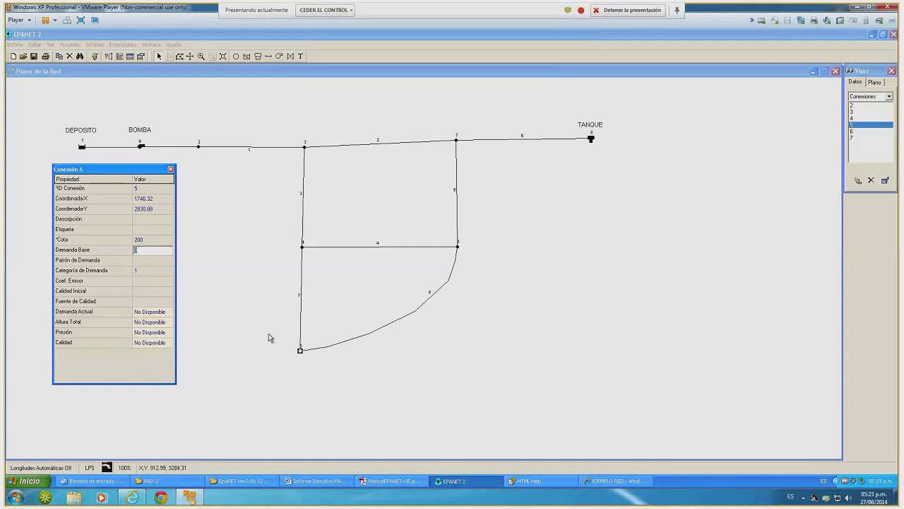
type("12.62")
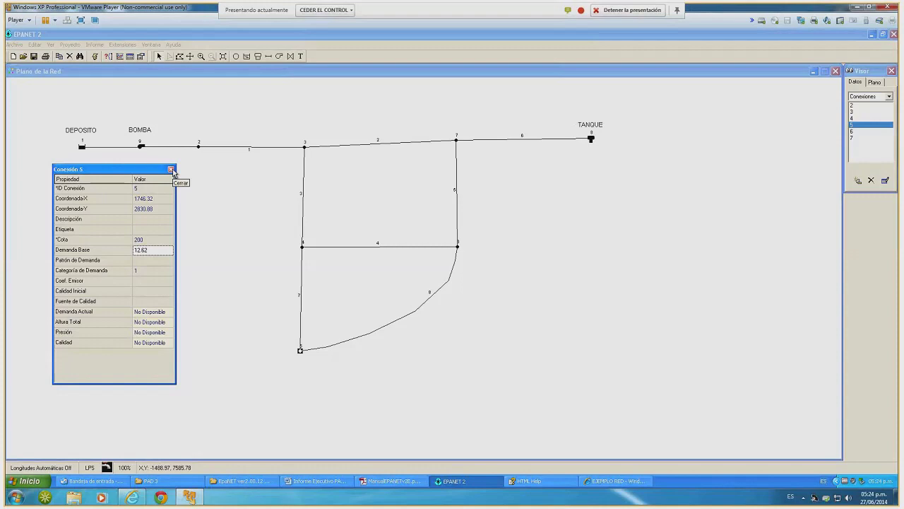
left_click(171, 170)
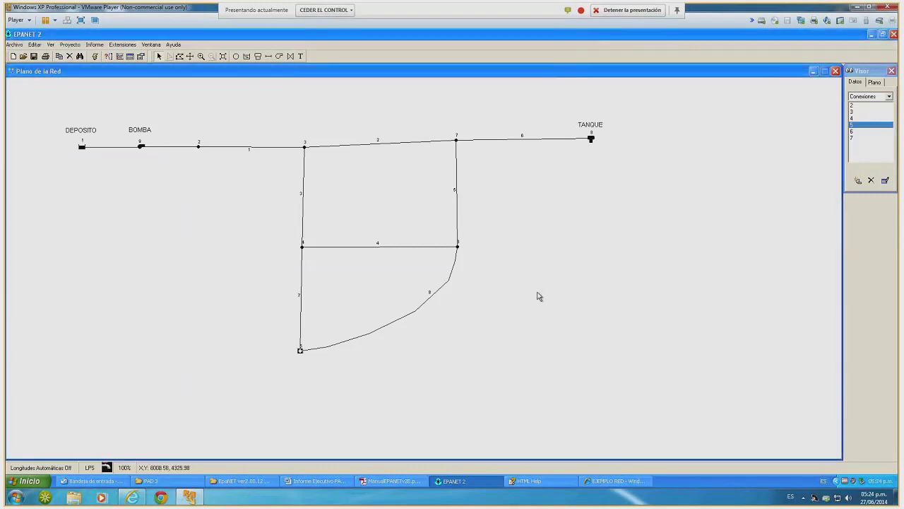
Set junction 6's elevation (Cota) to 210 and its base demand (Demanda Base) to 9.46, closing its properties
double_click(457, 248)
left_click(148, 243)
left_click(147, 243)
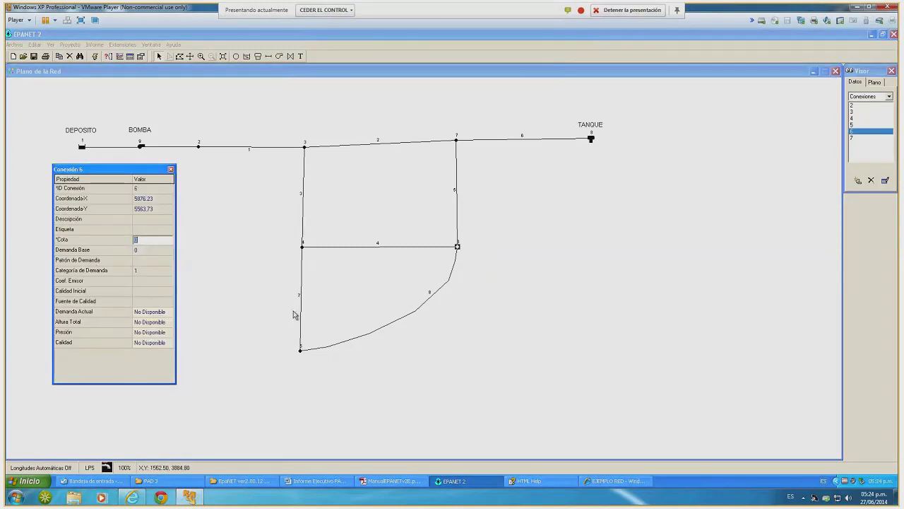
type("210")
left_click(154, 250)
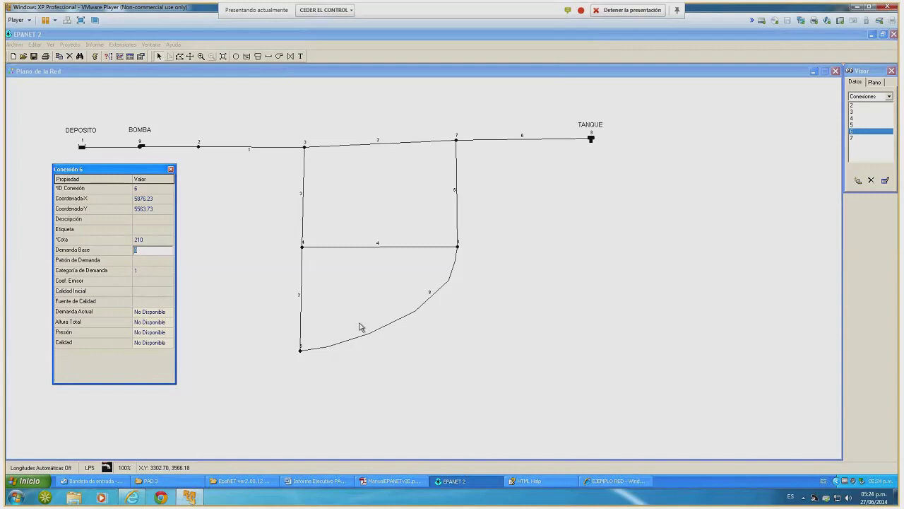
type("9.46")
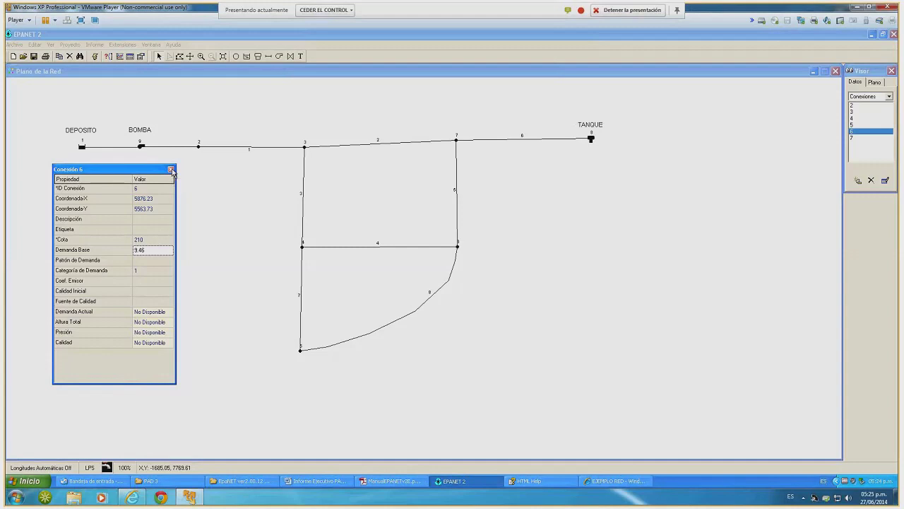
left_click(172, 171)
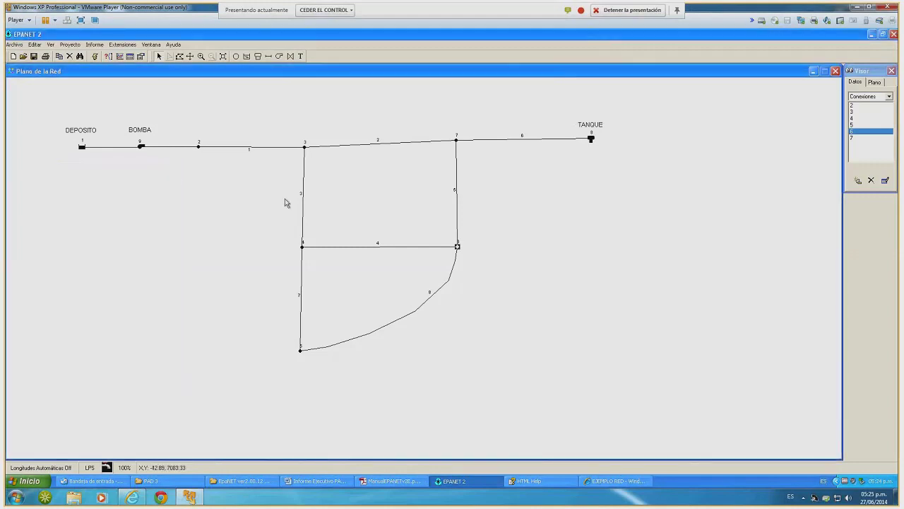
Set junction 7's elevation (Cota) to 210 and its base demand (Demanda Base) to 0, closing its properties
double_click(457, 140)
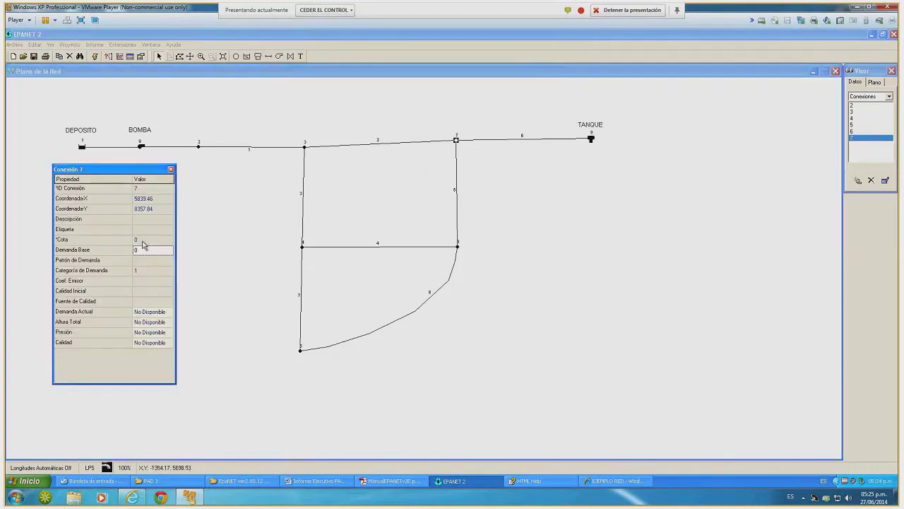
left_click(143, 241)
type("210")
key("Return")
left_click(155, 250)
type("0")
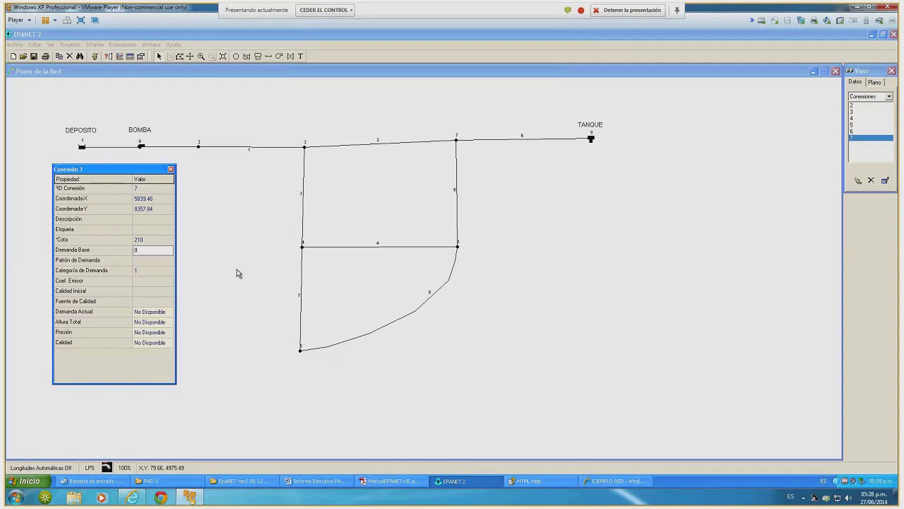
left_click(172, 170)
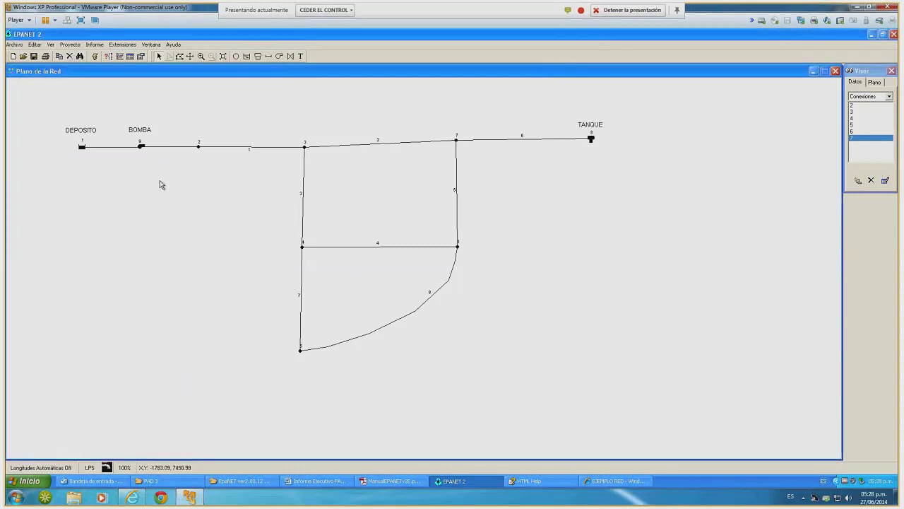
Open the properties of tank 8 and set its elevation (Cota) to 245 and its initial level (Nivel Inicial) to 4
double_click(592, 139)
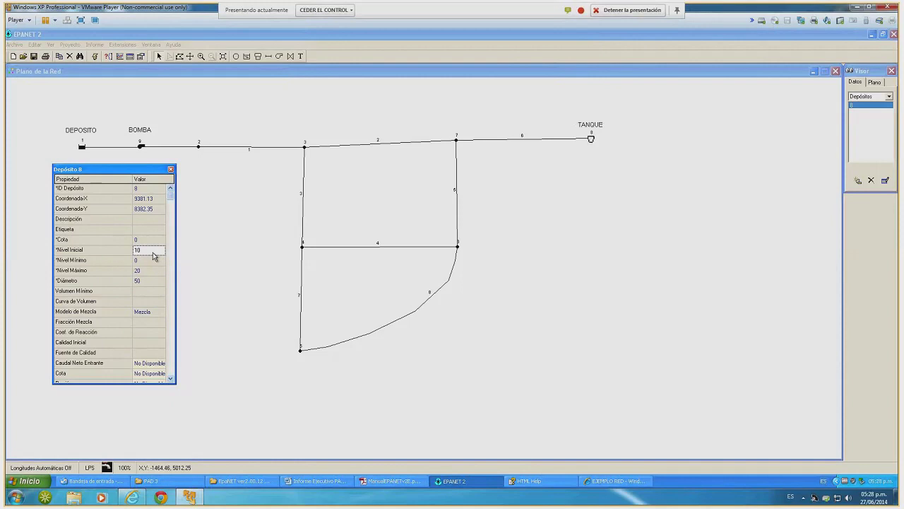
left_click(154, 240)
type("245")
left_click(150, 251)
type("4")
Set tank 8's maximum level (Nivel Máximo) to 6 and its diameter (Diámetro) to 18, closing its properties
left_click(156, 264)
left_click(152, 272)
type("6")
key("Return")
left_click(150, 281)
type("18")
key("Return")
left_click(171, 170)
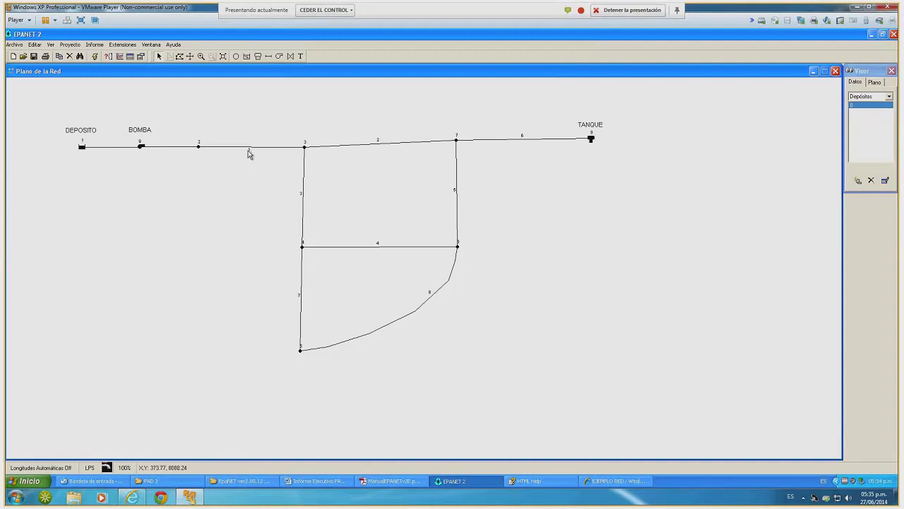
Set pipe 1's length (Longitud) to 900 and its diameter (Diámetro) to 350, closing its properties
double_click(248, 149)
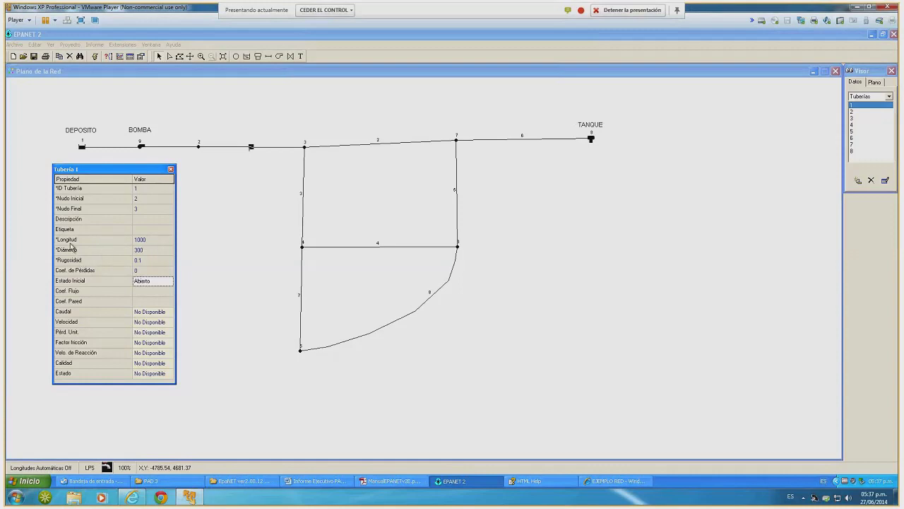
left_click(161, 243)
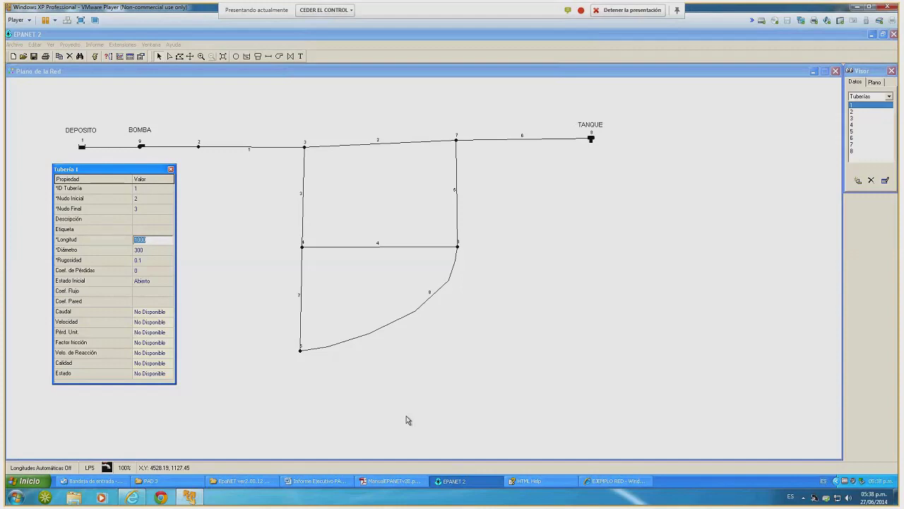
type("900")
key("Return")
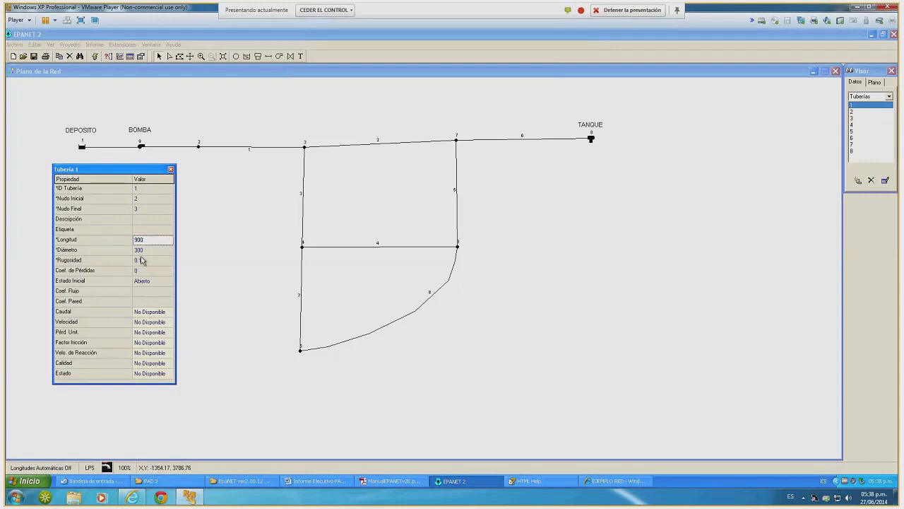
key("Down")
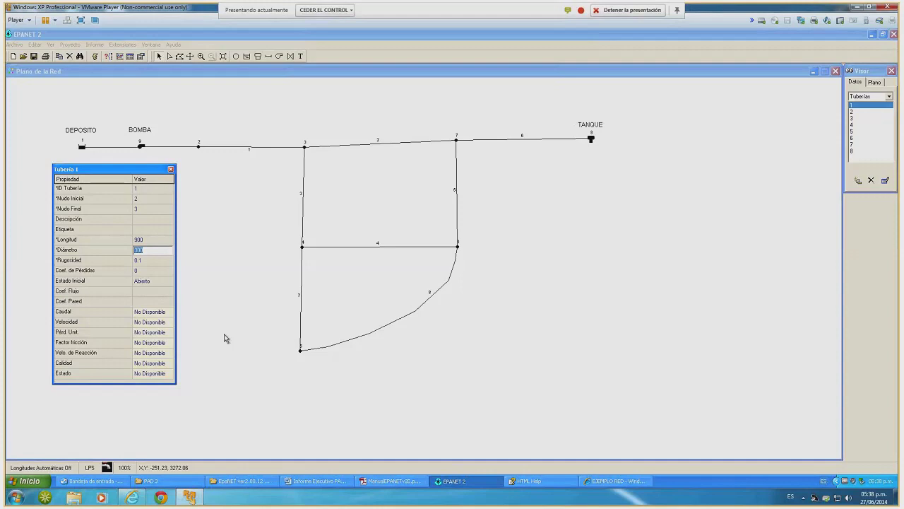
type("35")
key("Return")
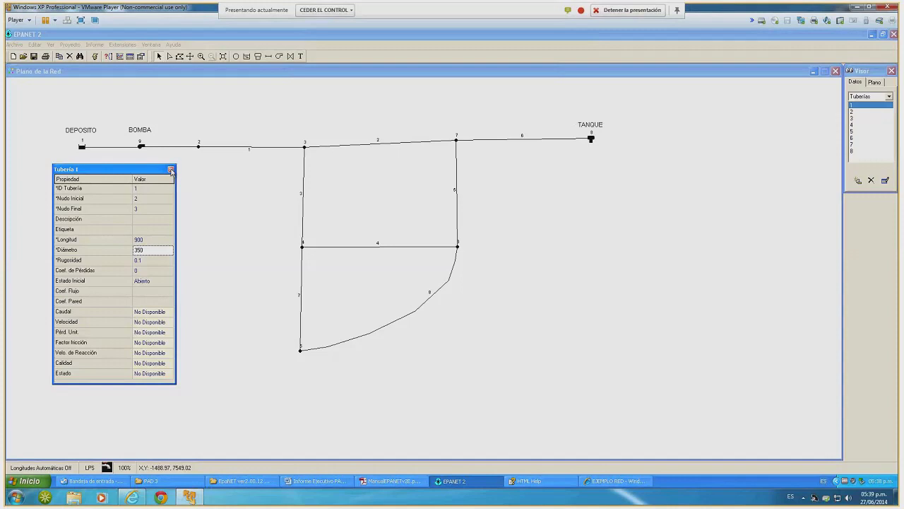
left_click(171, 170)
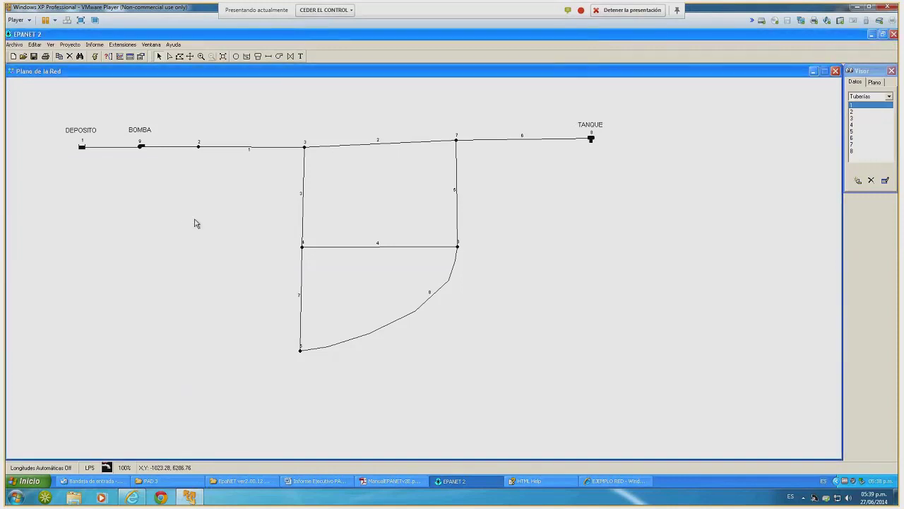
Set pipe 2's length (Longitud) to 1500, keeping its diameter (Diámetro) at 300 and roughness (Rugosidad) at 0.1, and close its properties
double_click(380, 146)
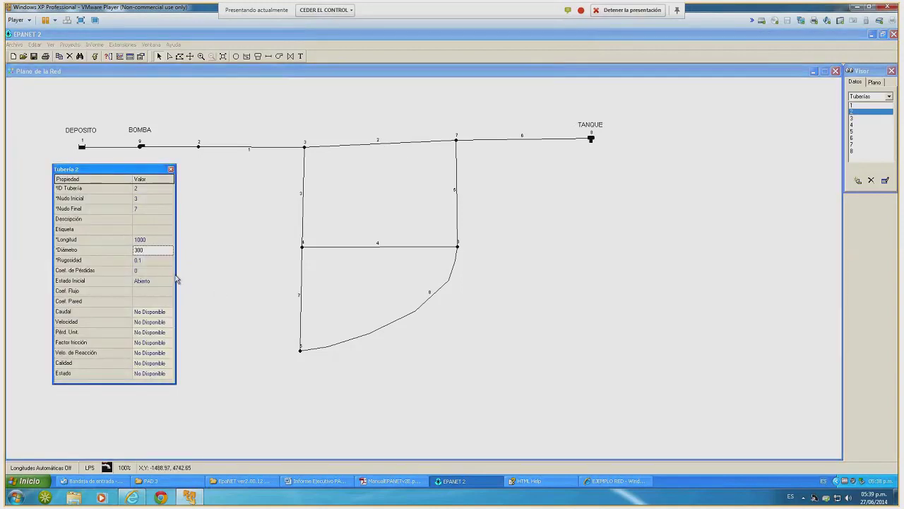
left_click(159, 240)
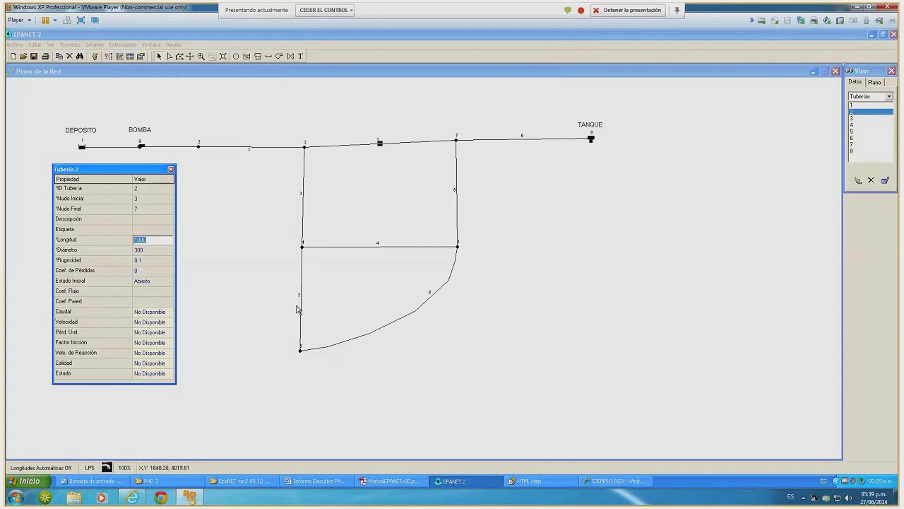
type("1500")
key("Return")
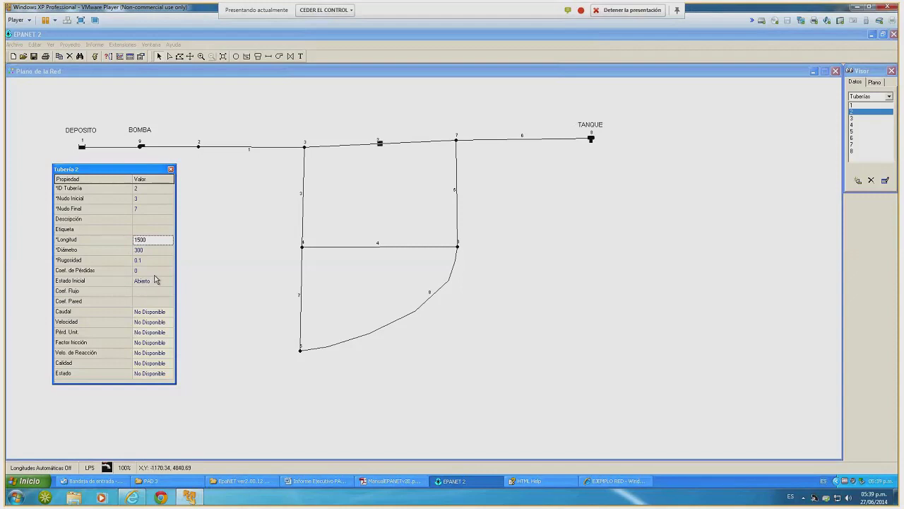
left_click(161, 251)
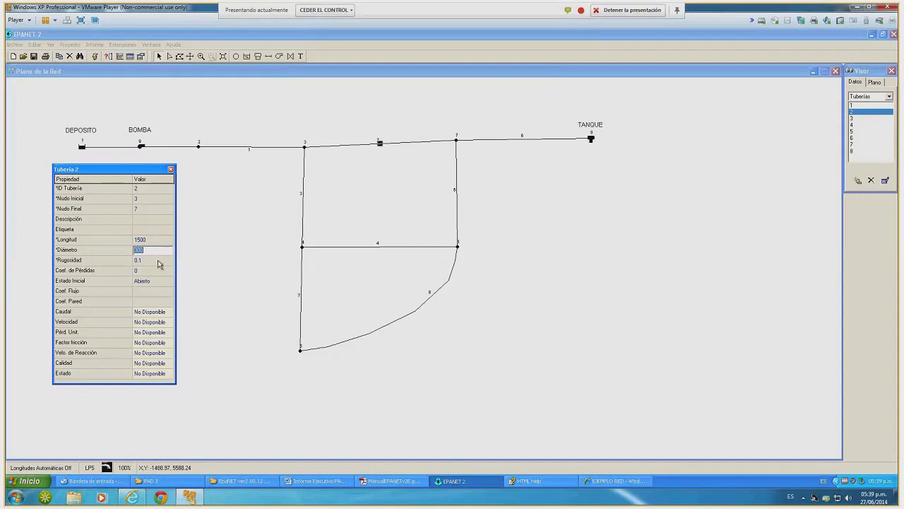
left_click(161, 262)
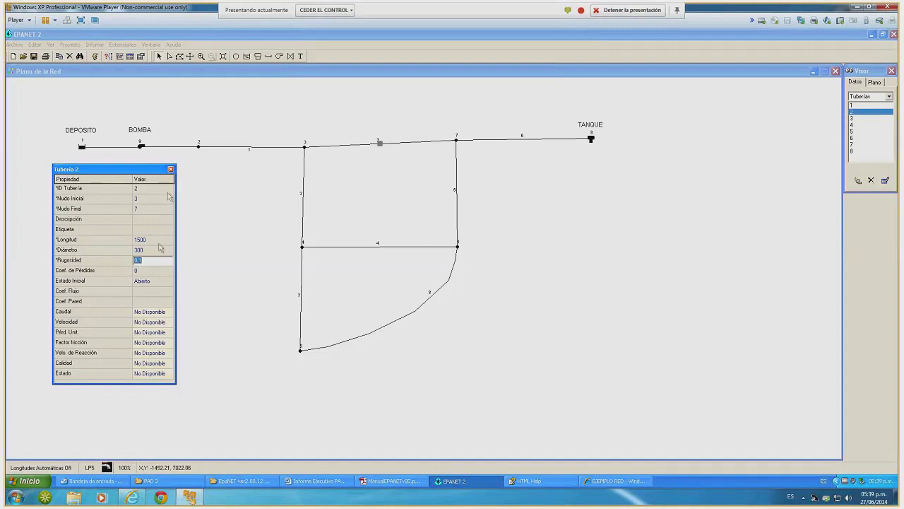
key("Return")
left_click(170, 170)
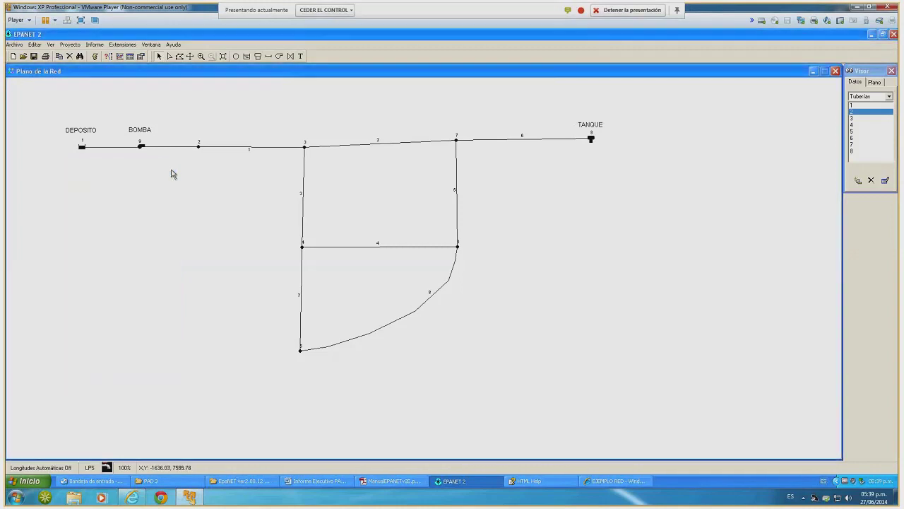
Set pipe 3's length (Longitud) to 1500 and its diameter (Diámetro) to 200, closing its properties
double_click(302, 197)
left_click(162, 241)
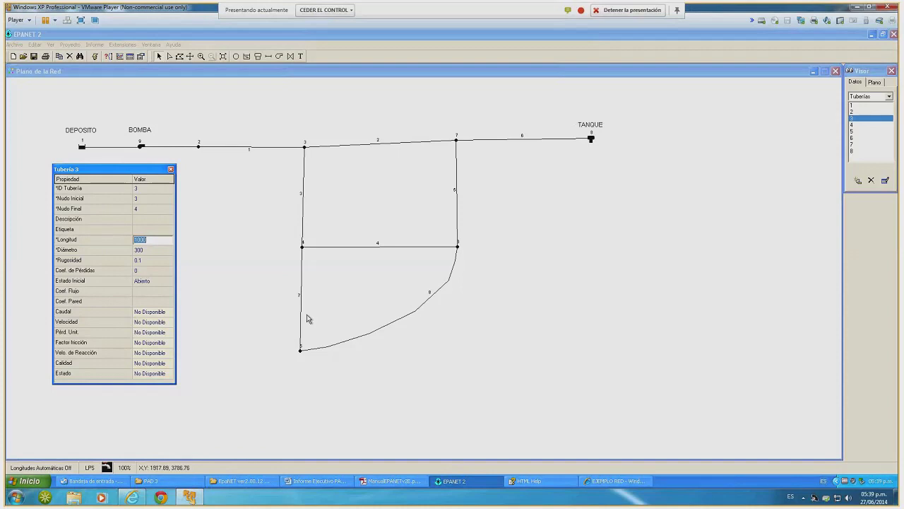
type("1500")
key("Return")
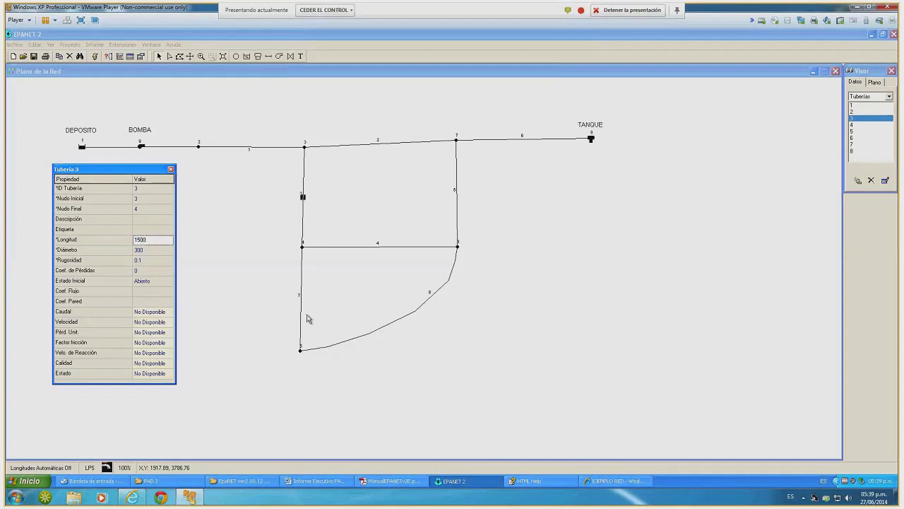
left_click(143, 249)
type("200")
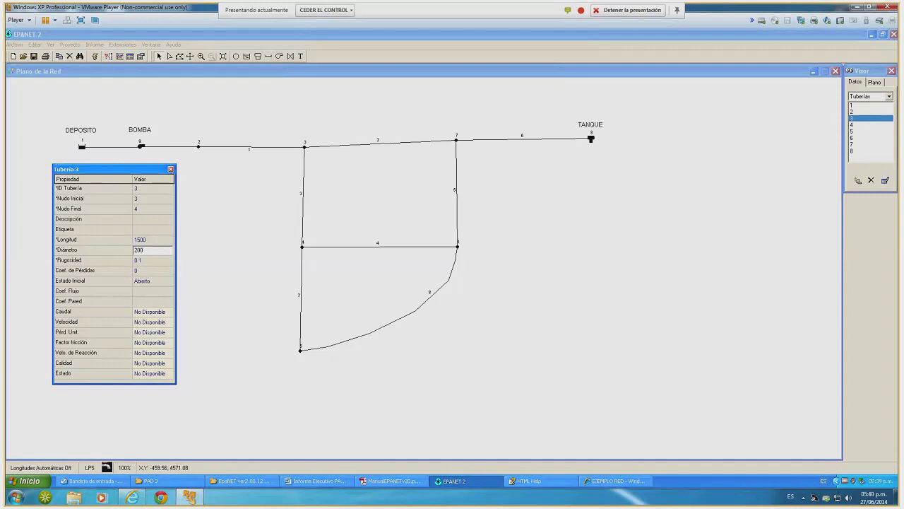
key("Return")
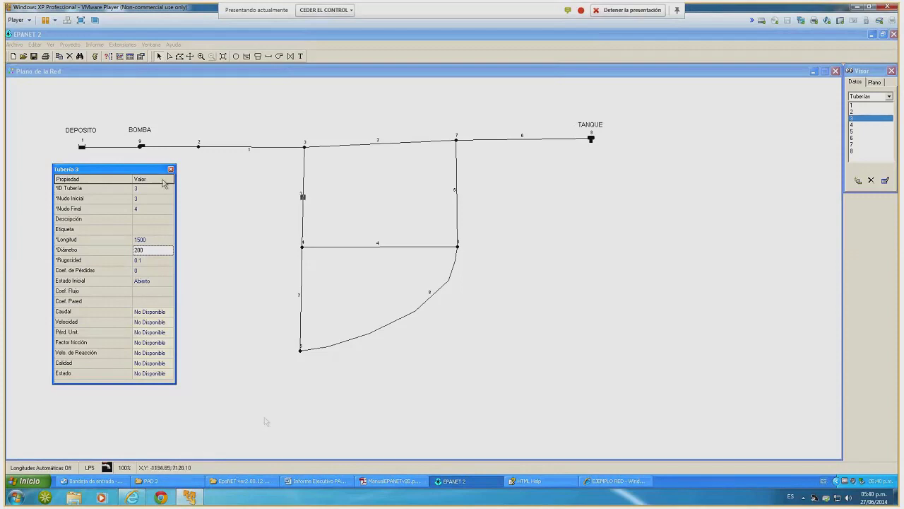
left_click(170, 169)
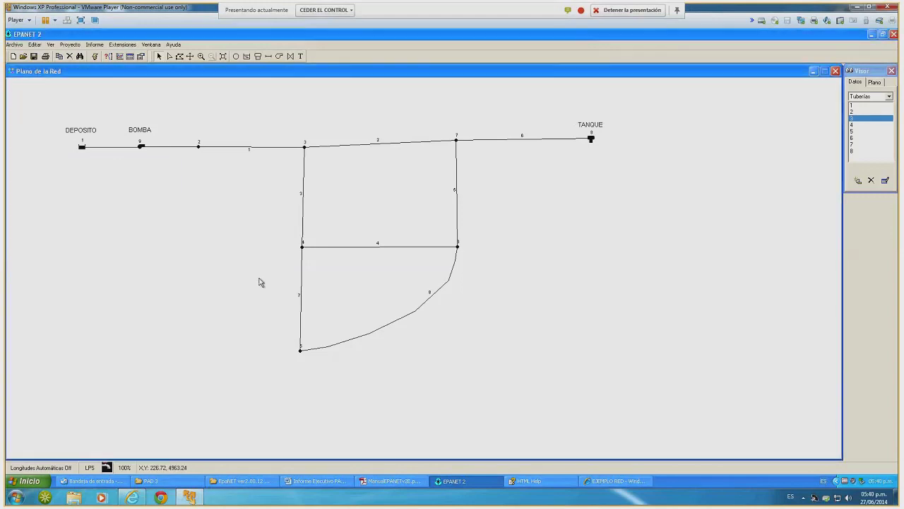
Set pipe 4's length (Longitud) to 1500 and its diameter (Diámetro) to 200, closing its properties
double_click(380, 249)
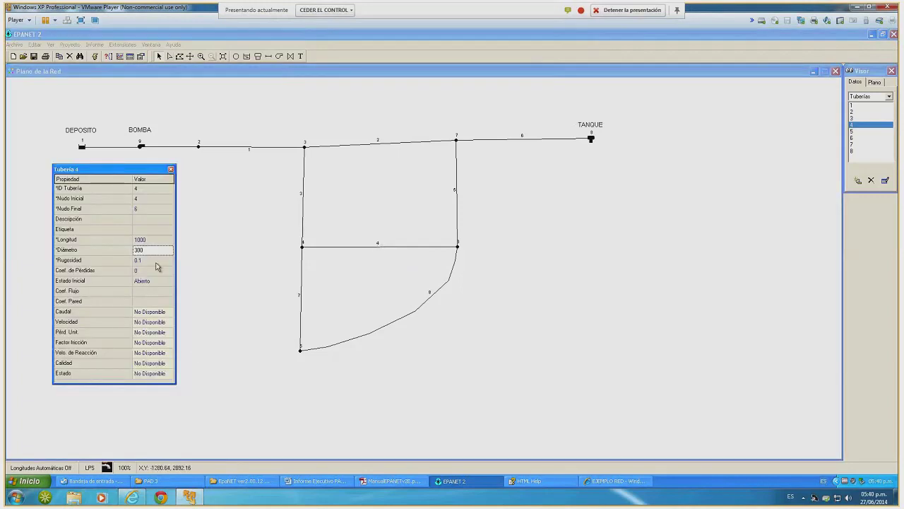
left_click(156, 240)
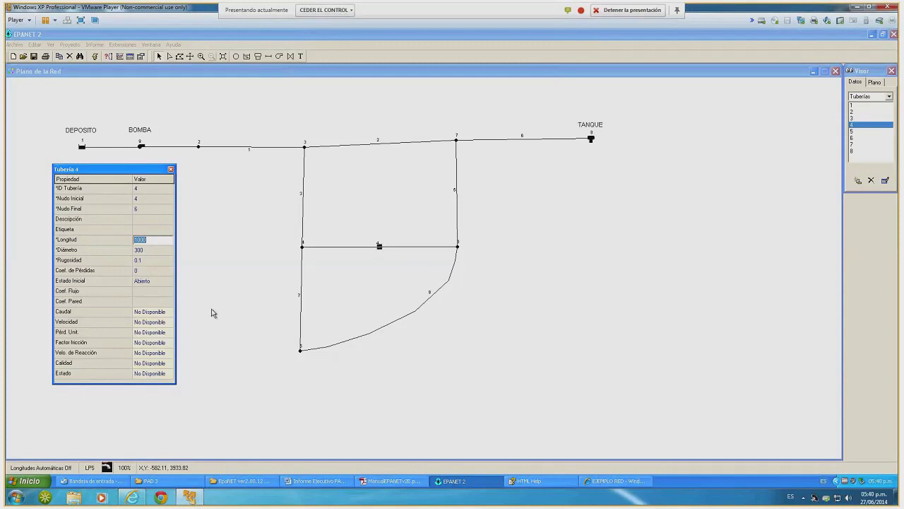
type("1500")
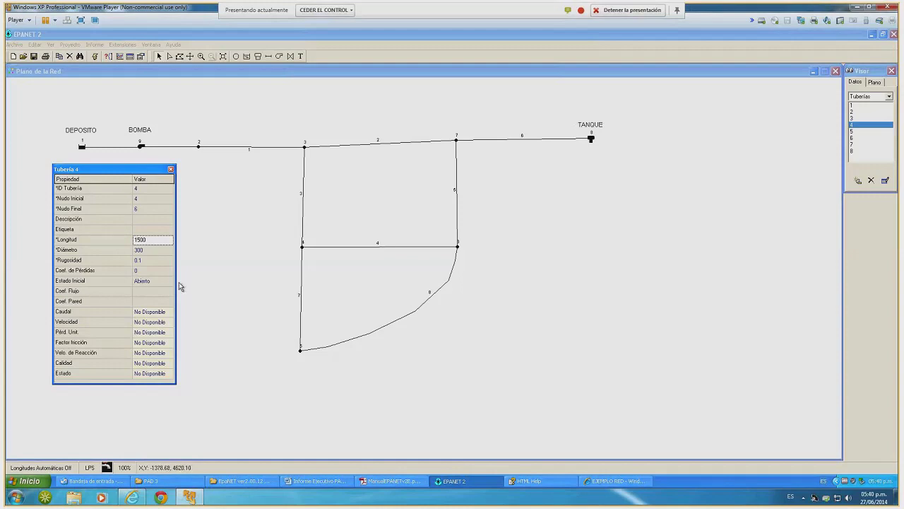
left_click(156, 250)
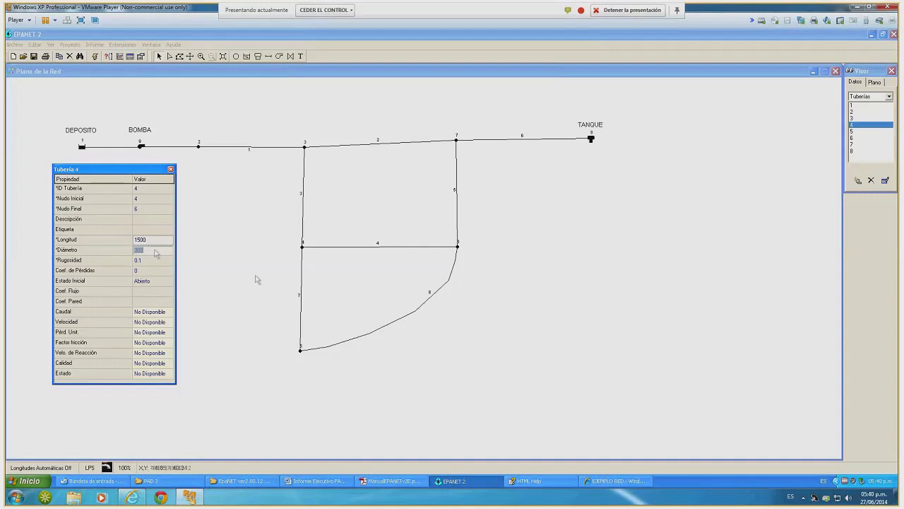
type("200")
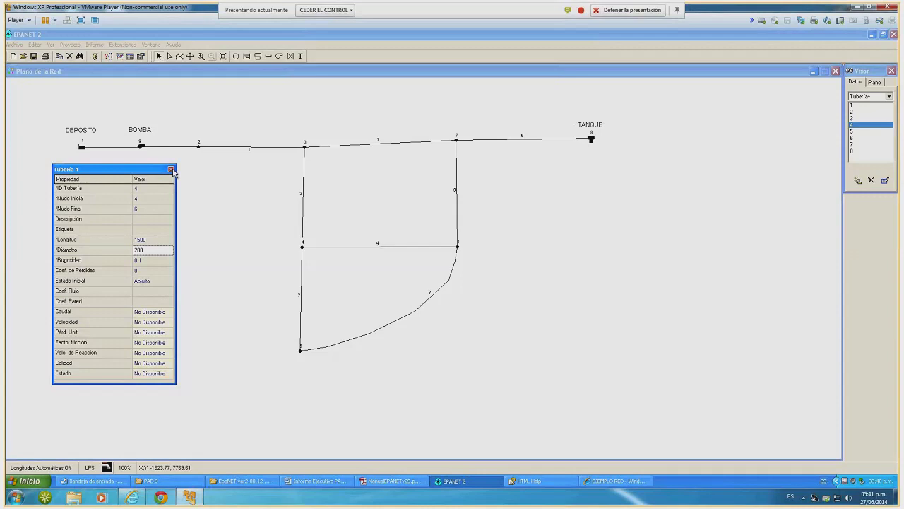
left_click(171, 169)
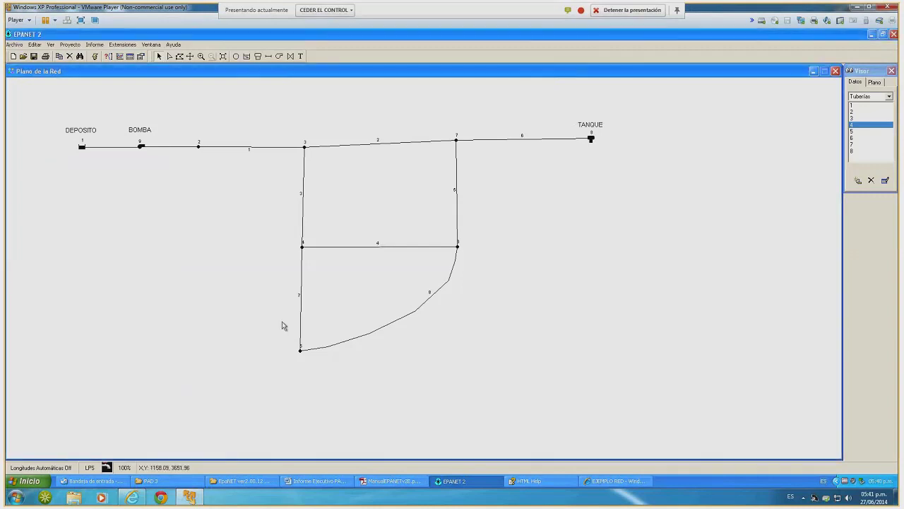
Set pipe 5's length (Longitud) to 1500 and its diameter (Diámetro) to 200, closing its properties
double_click(455, 192)
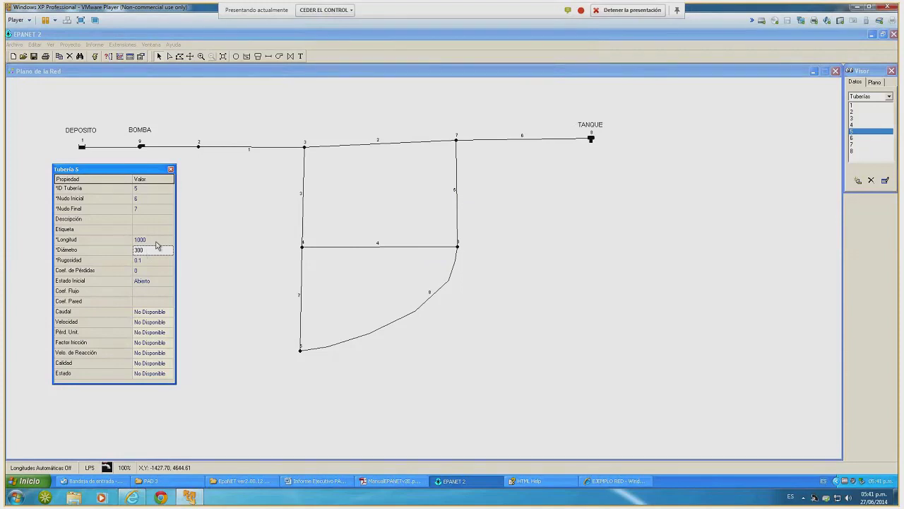
left_click(156, 240)
type("1500")
key("Return")
left_click(160, 254)
type("200")
key("Return")
left_click(166, 252)
left_click(167, 262)
left_click(170, 170)
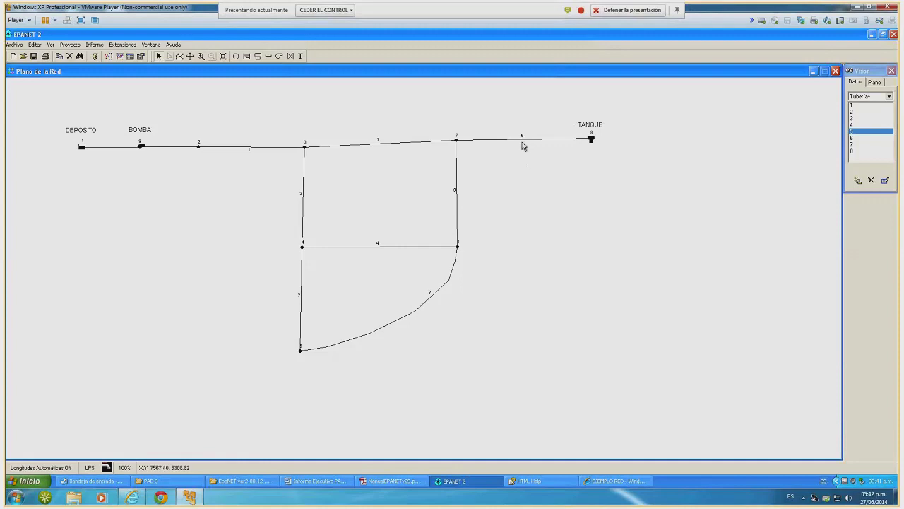
Set pipe 6's length (Longitud) to 2100 and its diameter (Diámetro) to 250, closing its properties
double_click(522, 143)
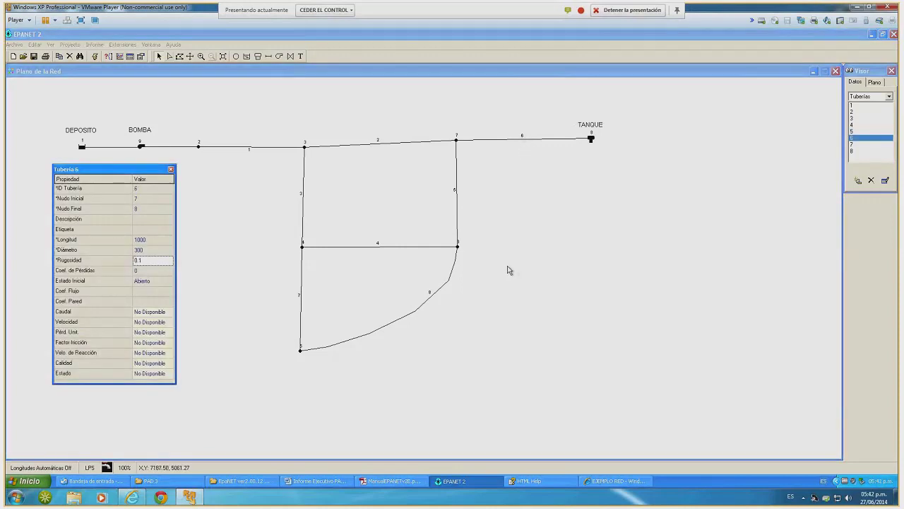
left_click(172, 241)
type("2100")
key("Return")
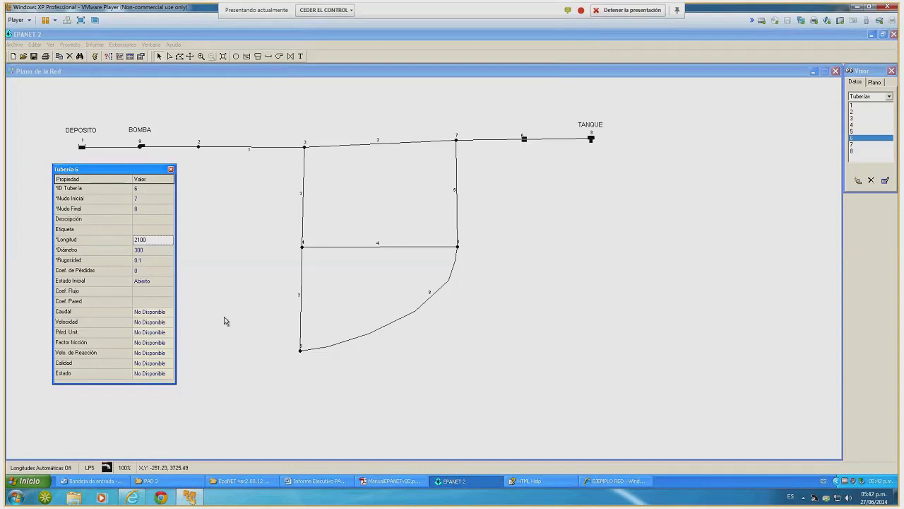
left_click(152, 251)
type("250")
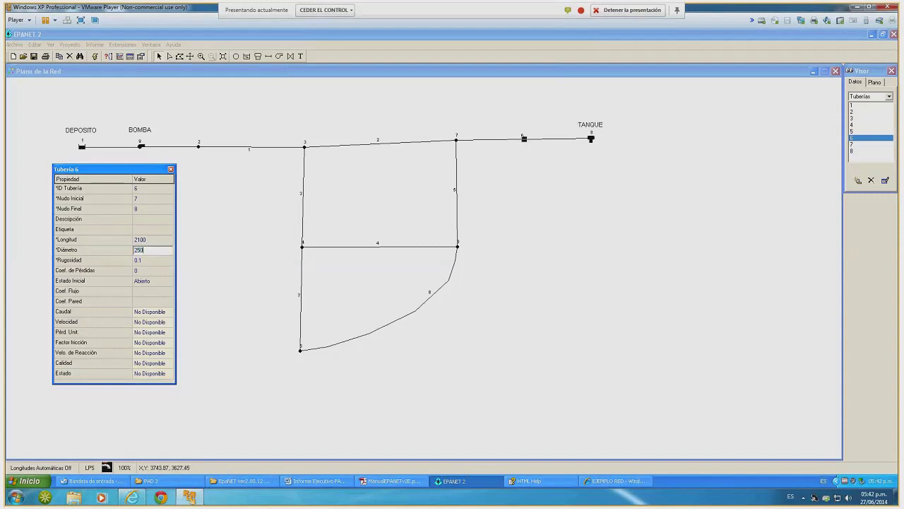
key("Return")
left_click(172, 170)
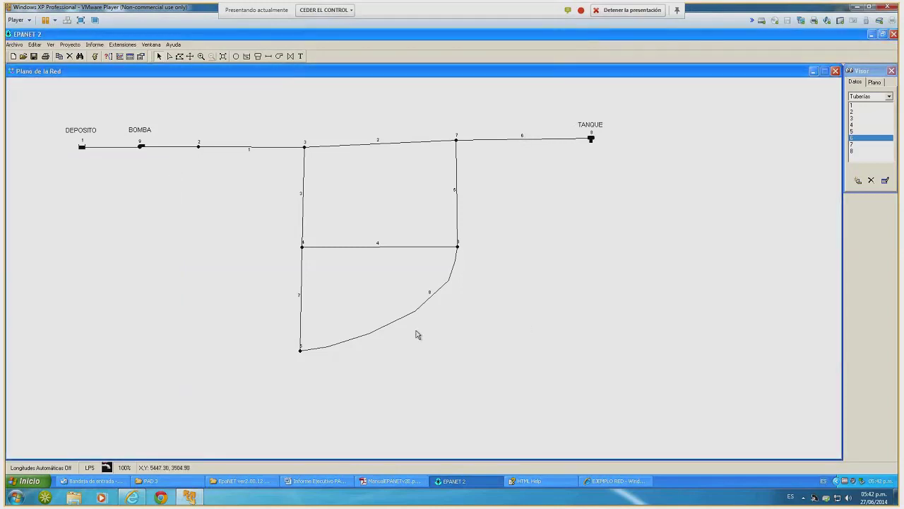
Set pipe 7's length (Longitud) to 1500 and its diameter (Diámetro) to 150, closing its properties
left_click(301, 298)
double_click(300, 298)
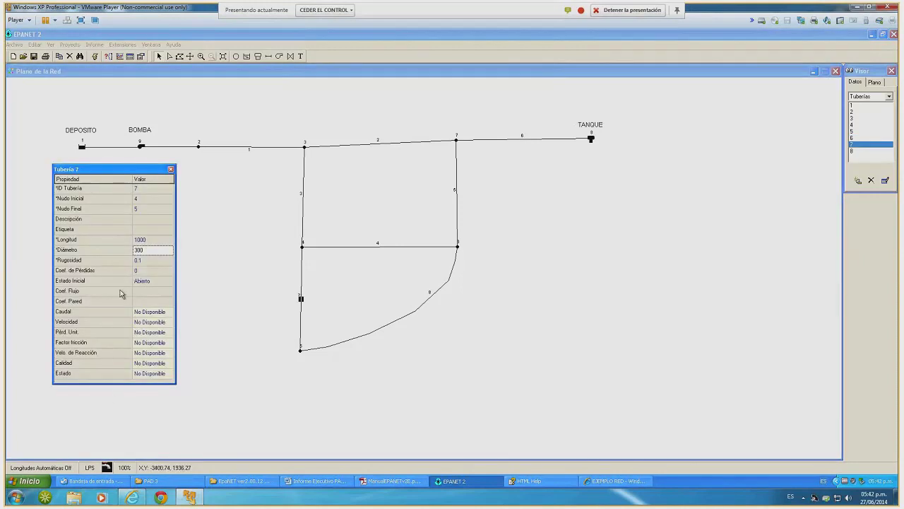
left_click(156, 241)
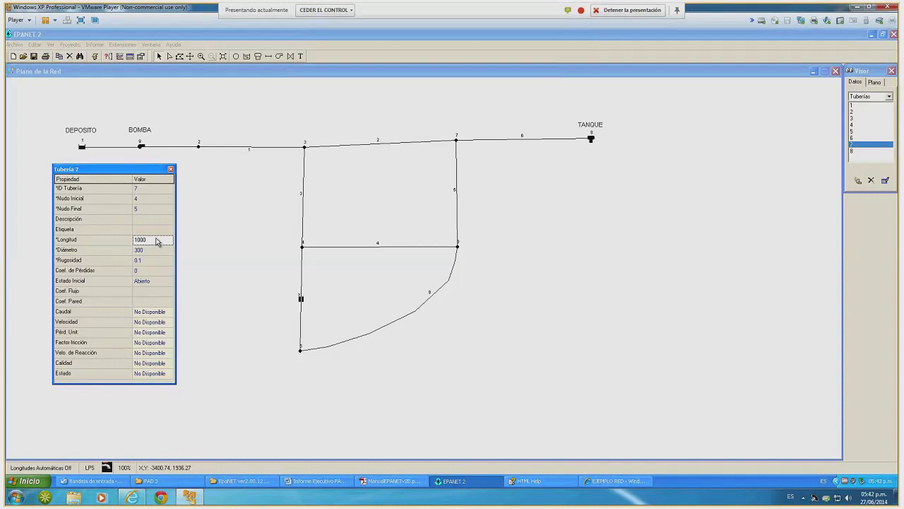
left_click(157, 241)
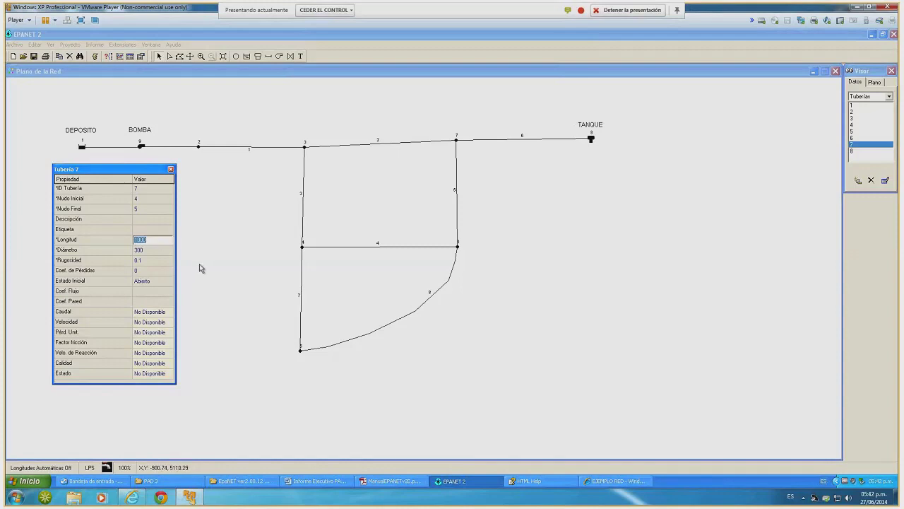
type("1500")
key("Return")
key("Down")
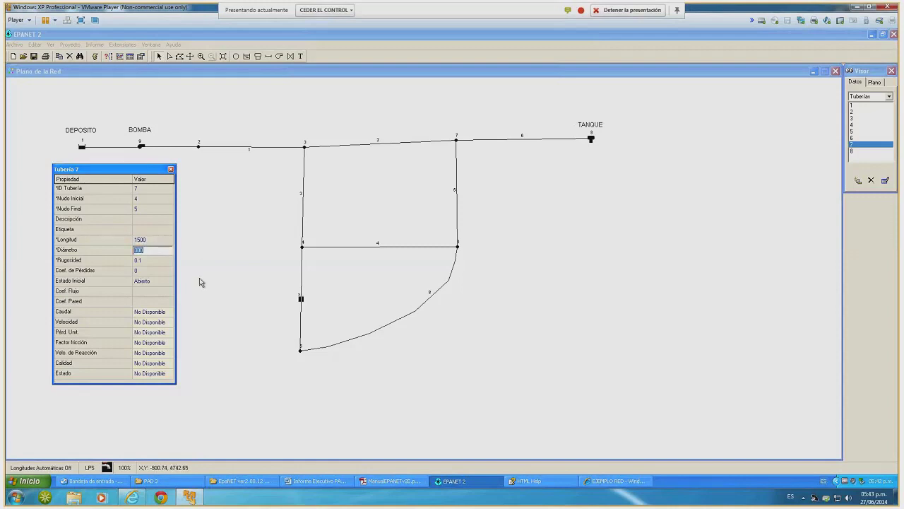
type("150")
key("Return")
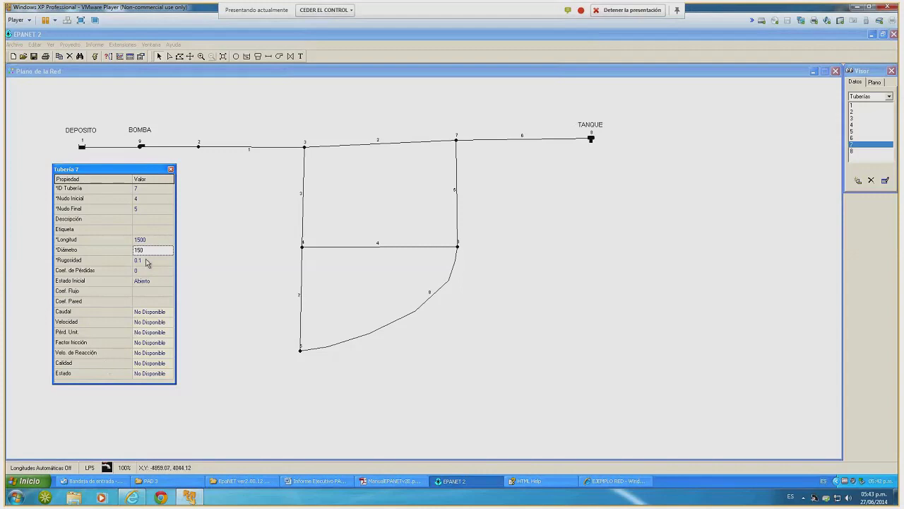
left_click(170, 169)
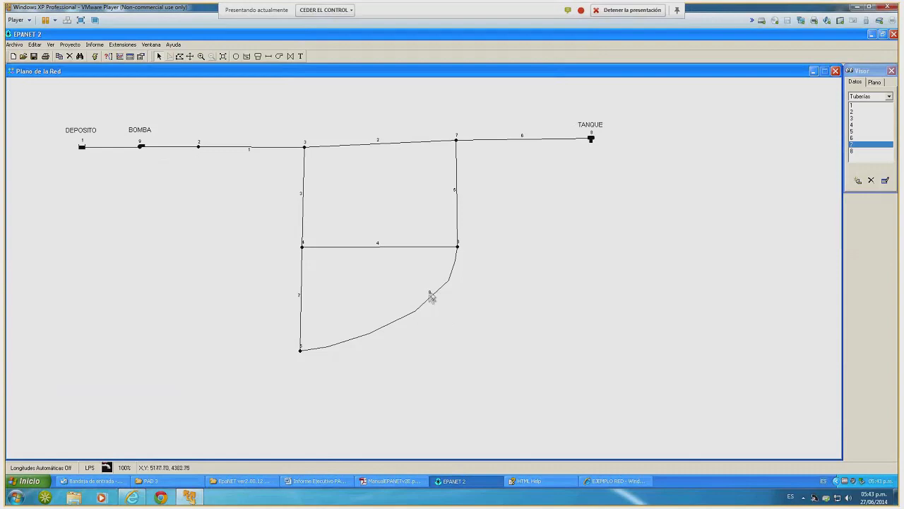
Set pipe 8's length (Longitud) to 2100 and its diameter (Diámetro) to 150, closing its properties
double_click(431, 299)
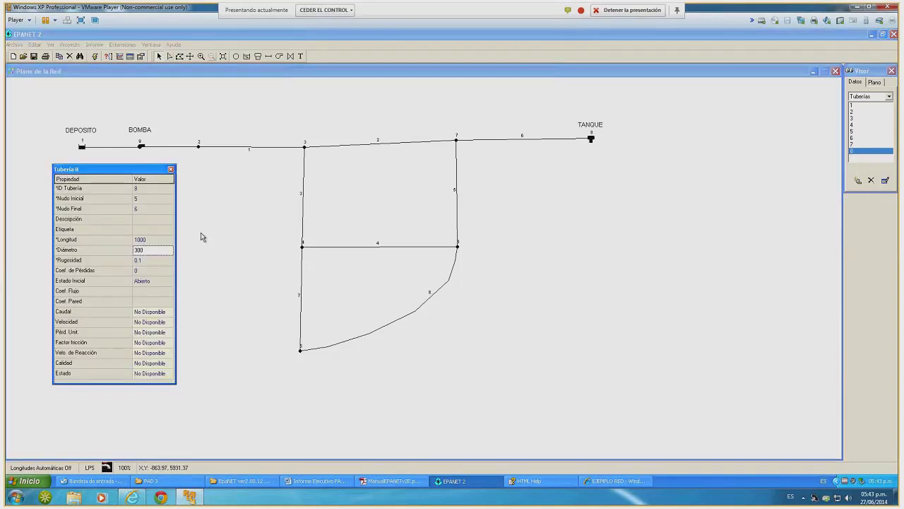
double_click(155, 241)
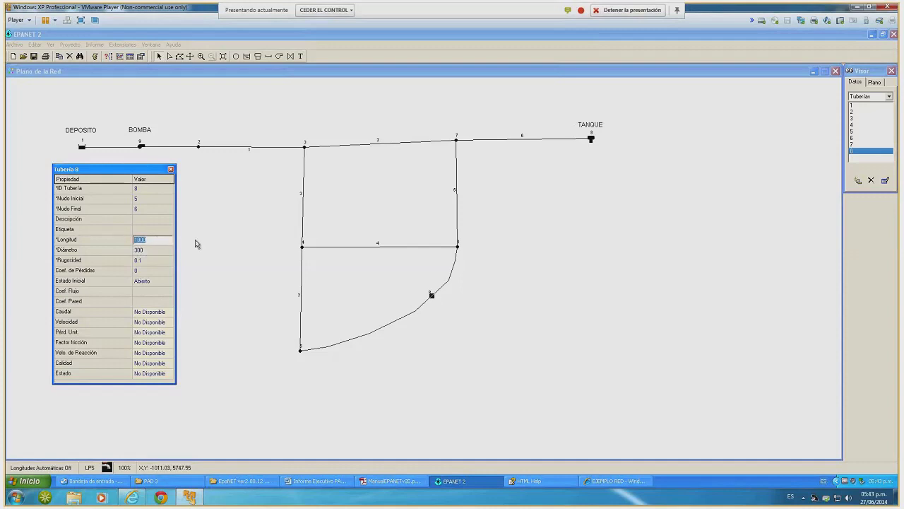
type("2100")
left_click(161, 252)
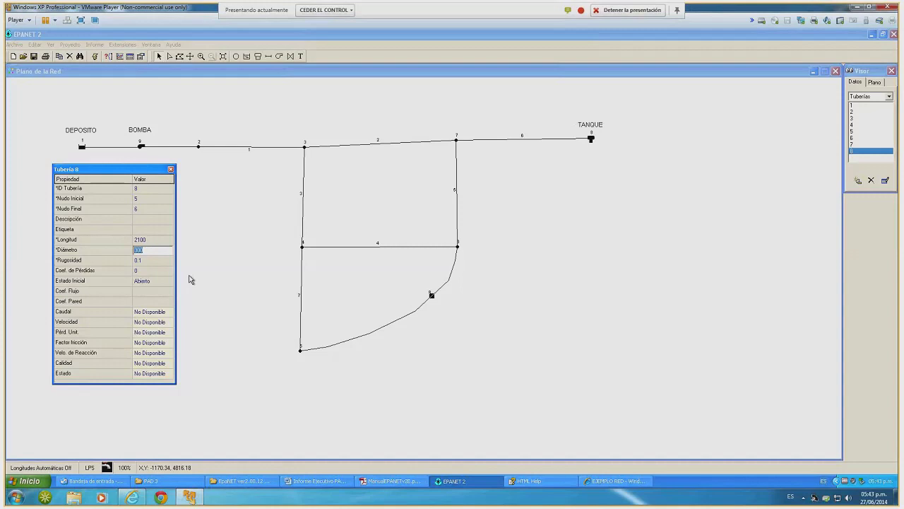
type("150")
left_click(171, 170)
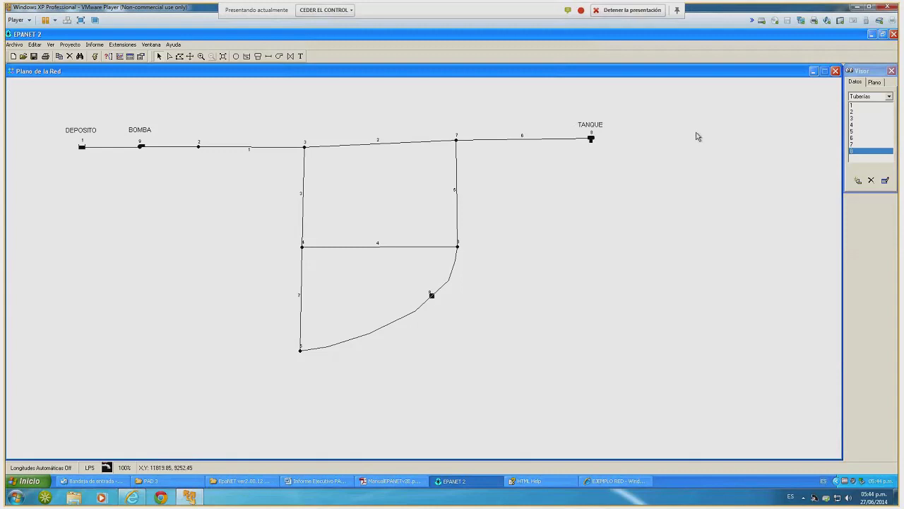
Label the network map's nodes with base demand (Demanda Base) and its links with length (Longitud)
left_click(874, 83)
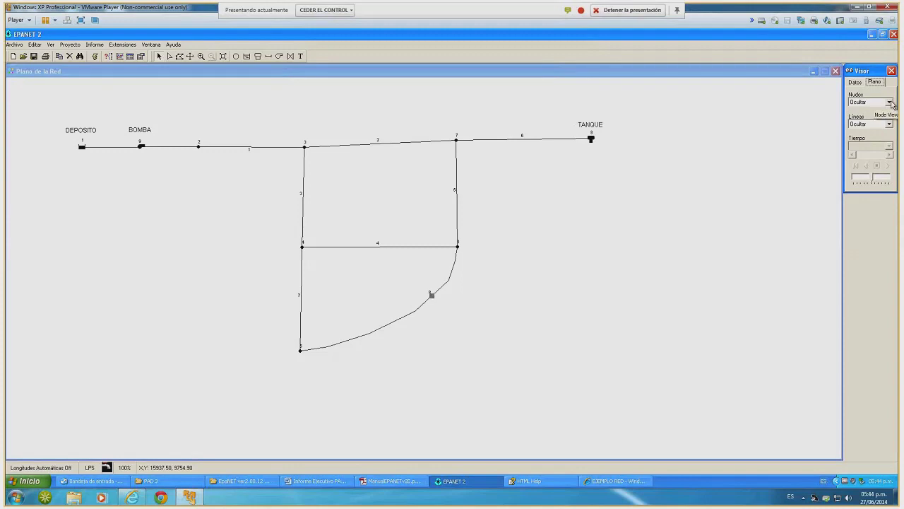
left_click(889, 102)
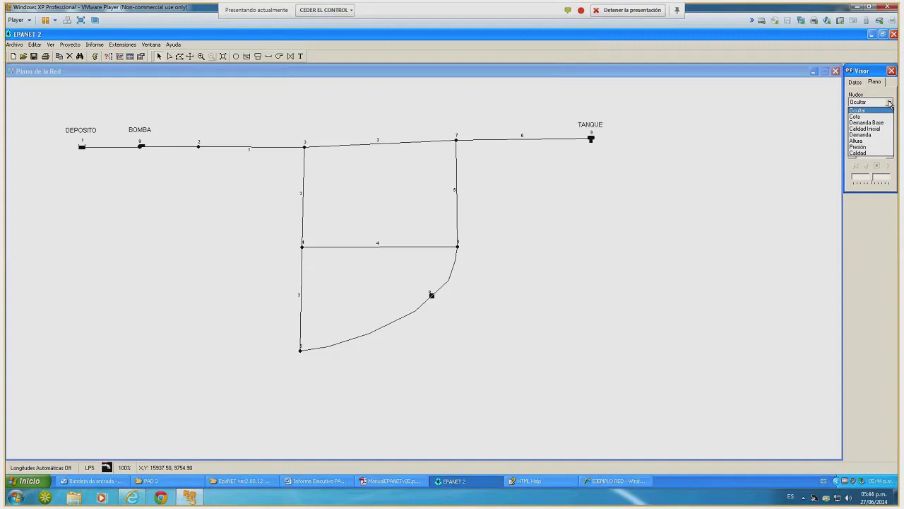
left_click(889, 103)
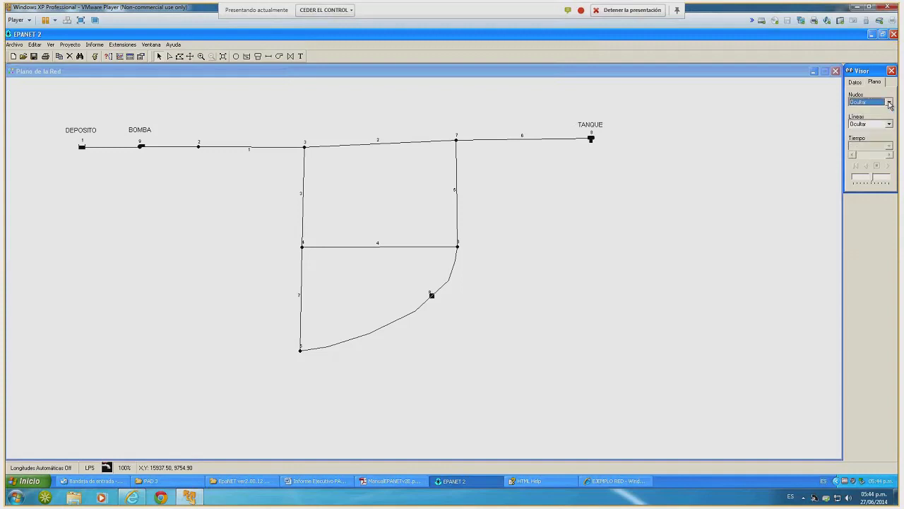
left_click(889, 103)
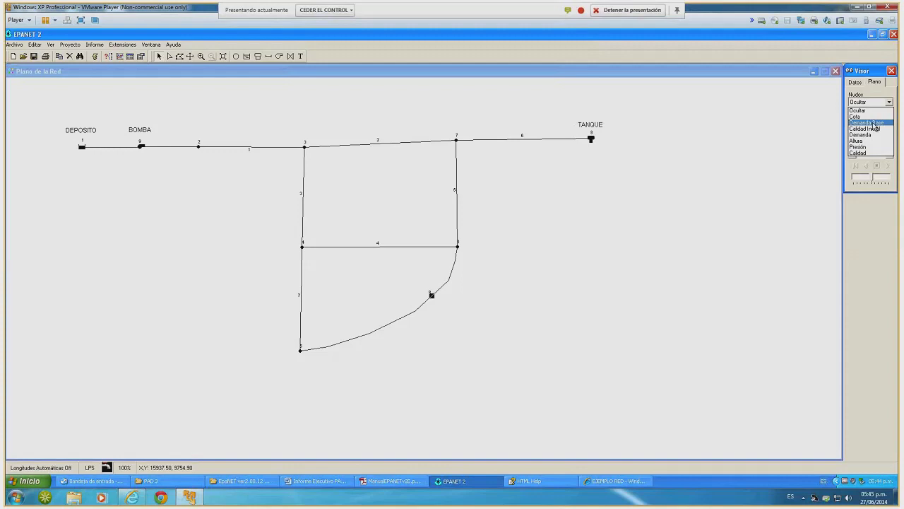
left_click(873, 123)
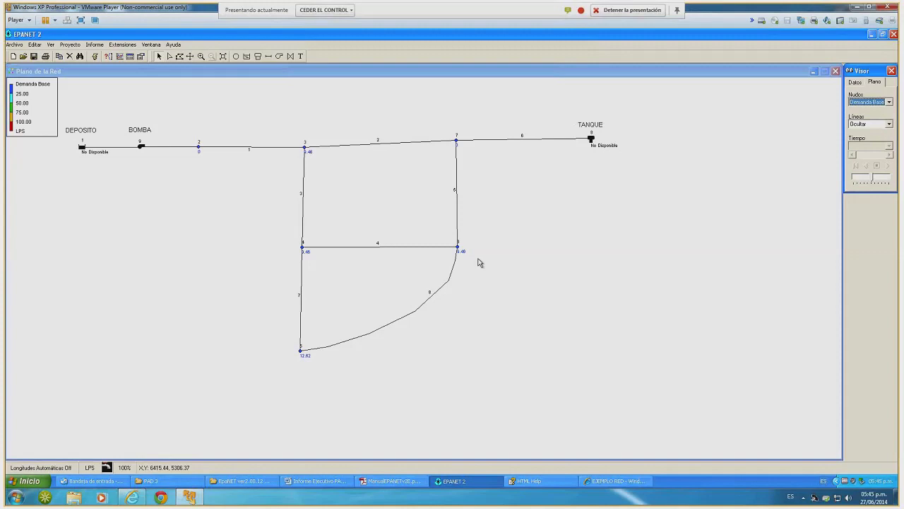
left_click(890, 124)
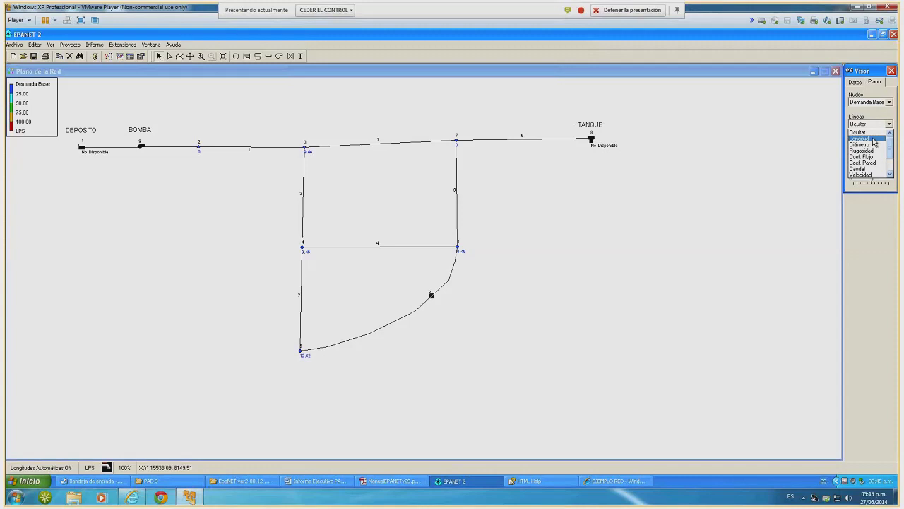
left_click(873, 139)
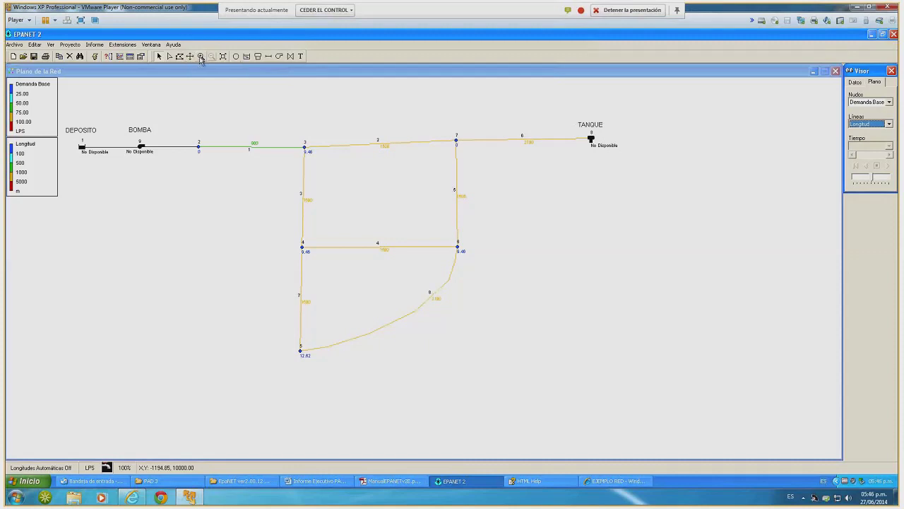
Examine the demand and length labels on the network map, around pipe 3 and across the whole layout
left_click(201, 58)
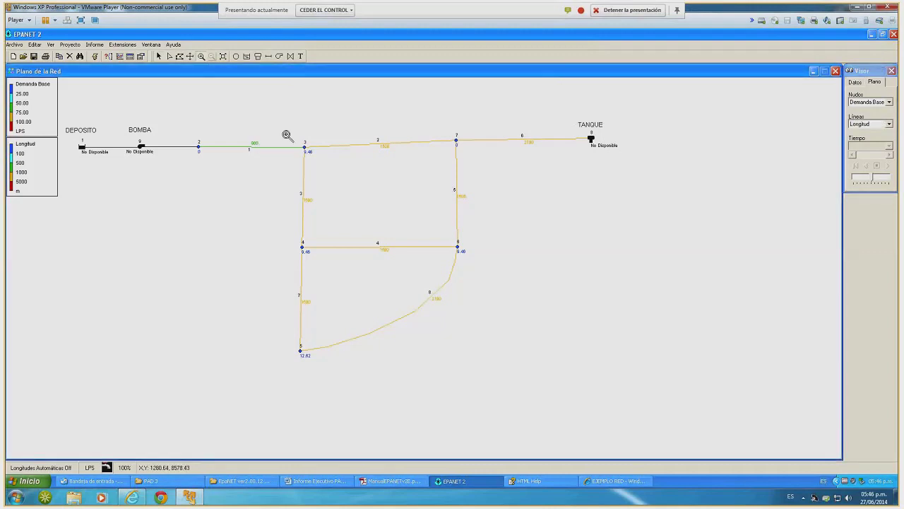
left_click_drag(294, 184, 334, 216)
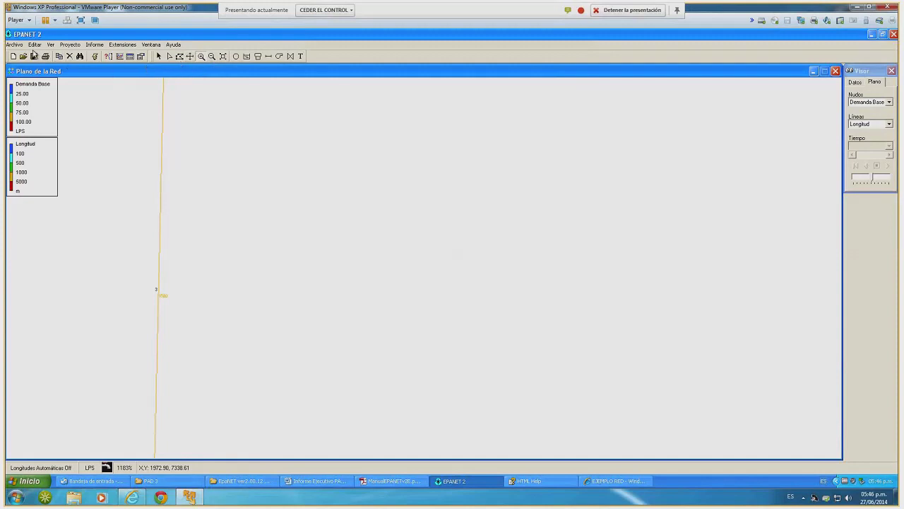
left_click(50, 44)
mouse_move(65, 47)
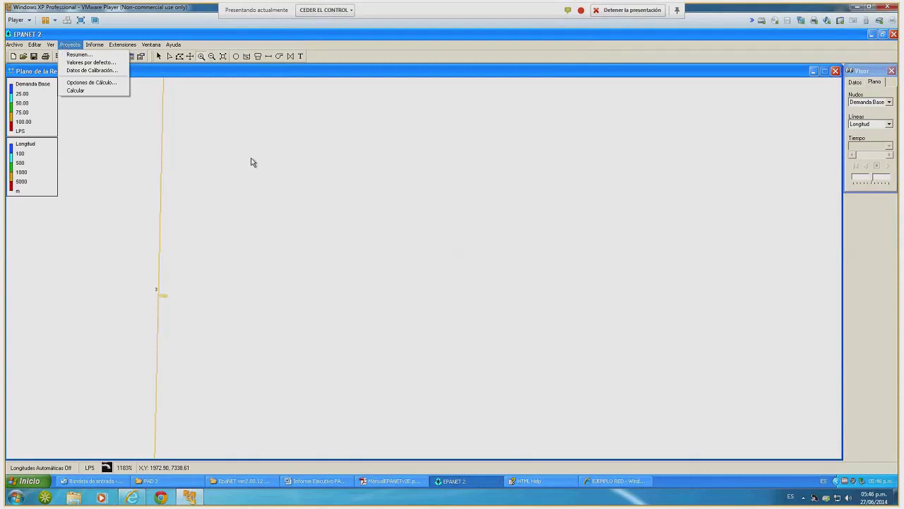
left_click(212, 56)
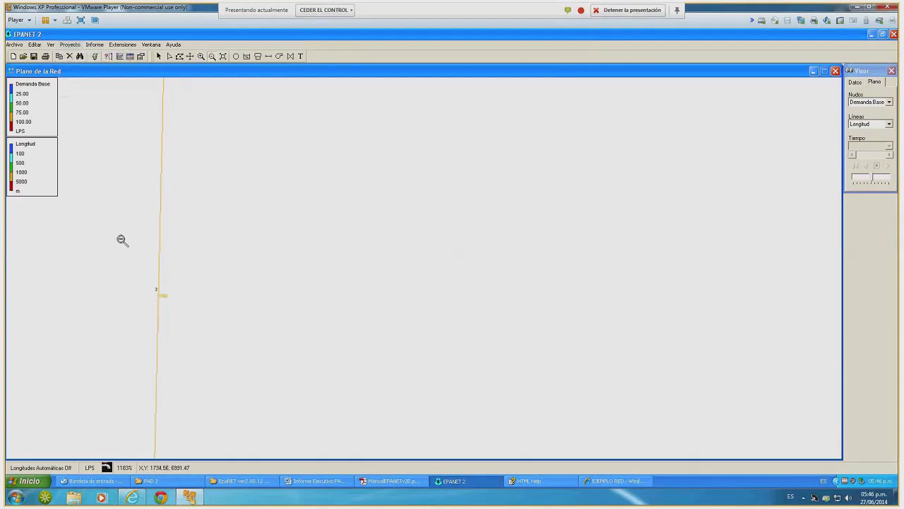
left_click(378, 360)
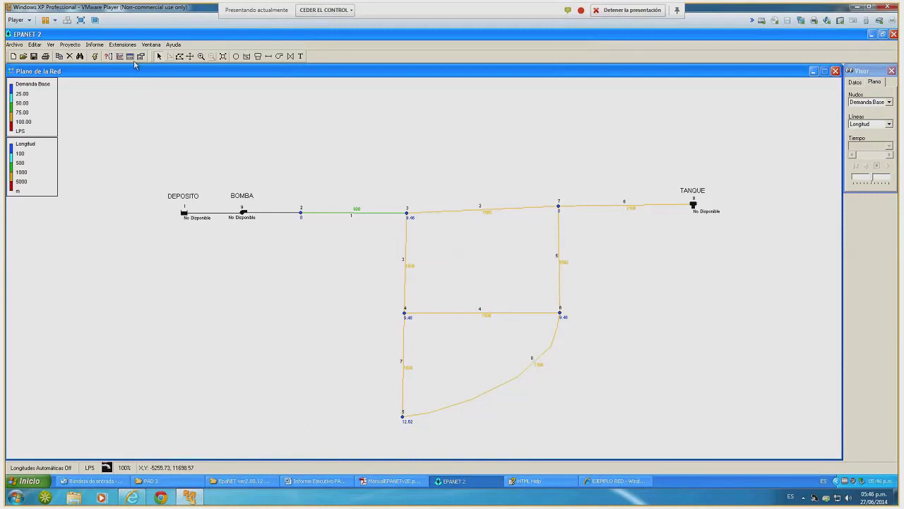
left_click(202, 56)
left_click_drag(150, 167, 759, 440)
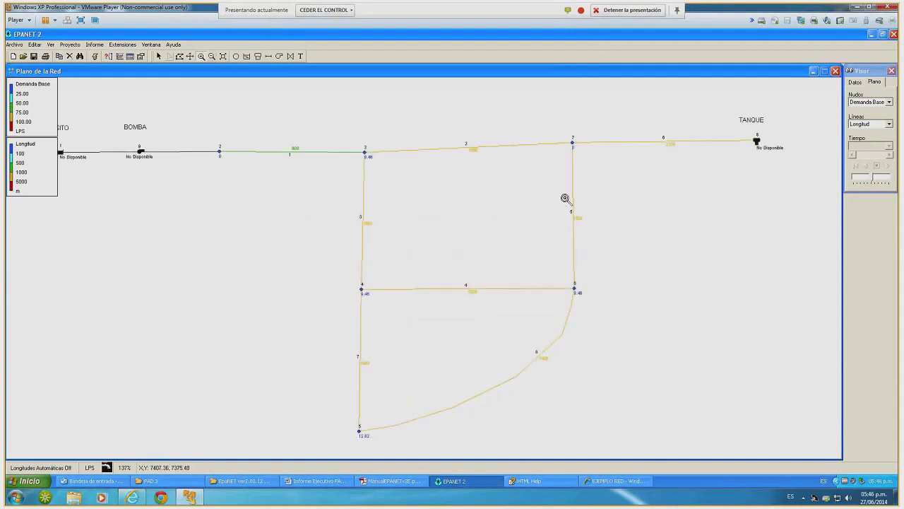
Review the tables of network nodes (Nudos de la Red) and network links (Líneas de la Red), closing each one
left_click(69, 48)
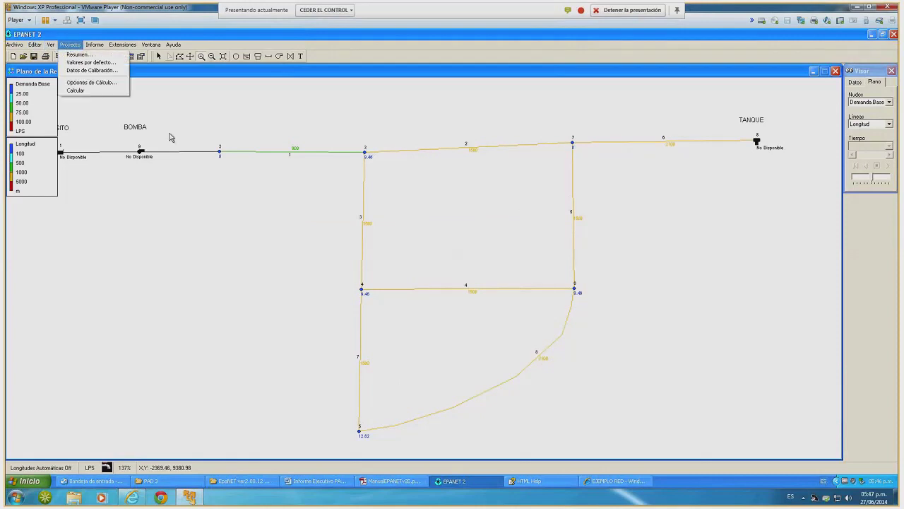
left_click(169, 270)
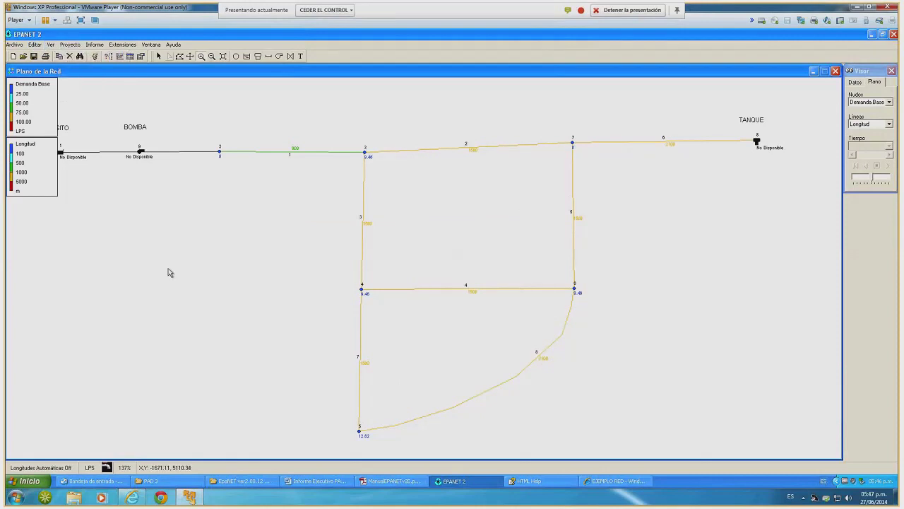
left_click(130, 58)
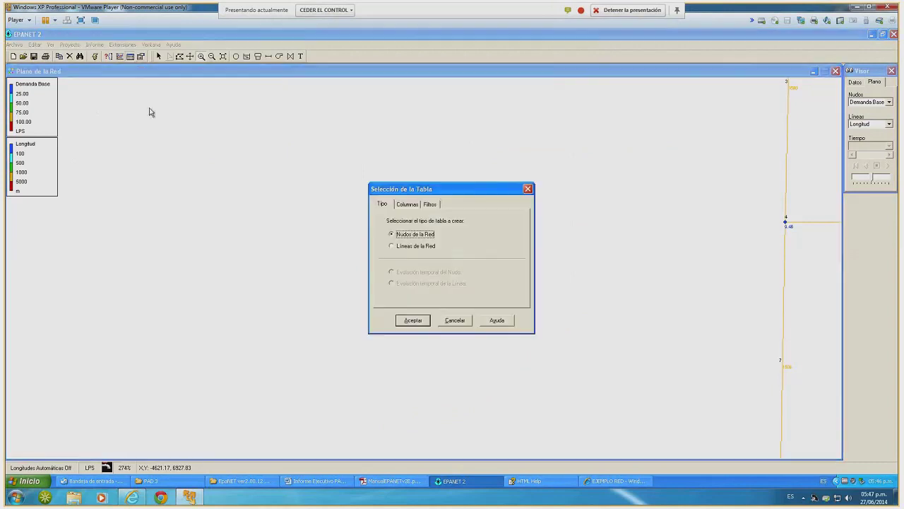
left_click(527, 189)
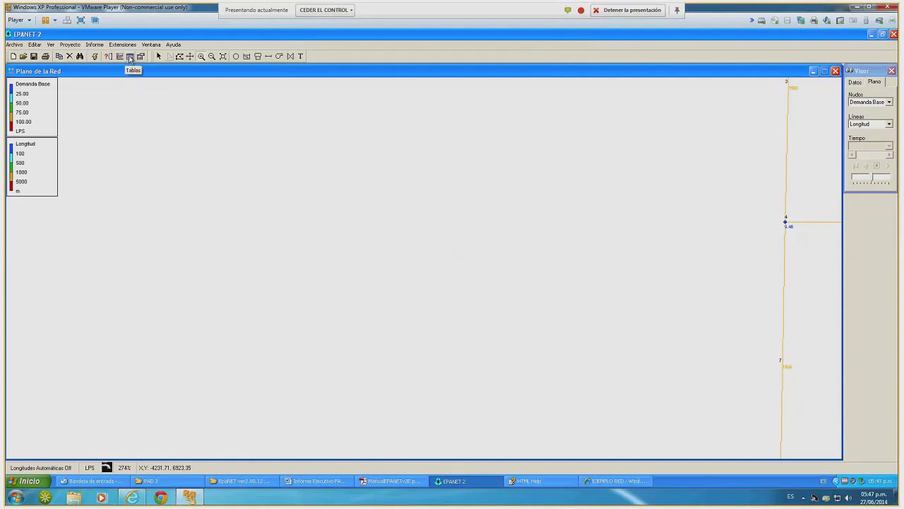
left_click(130, 58)
left_click(130, 59)
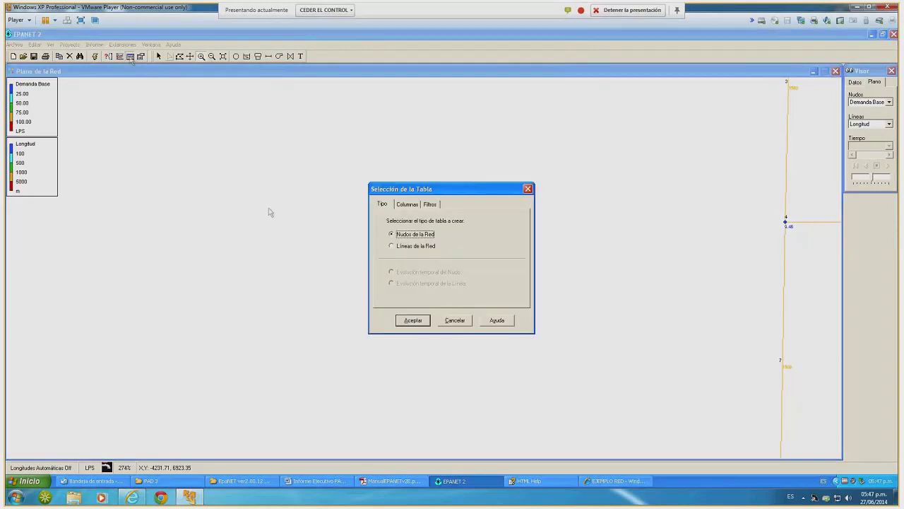
left_click(392, 246)
left_click(392, 234)
left_click(413, 320)
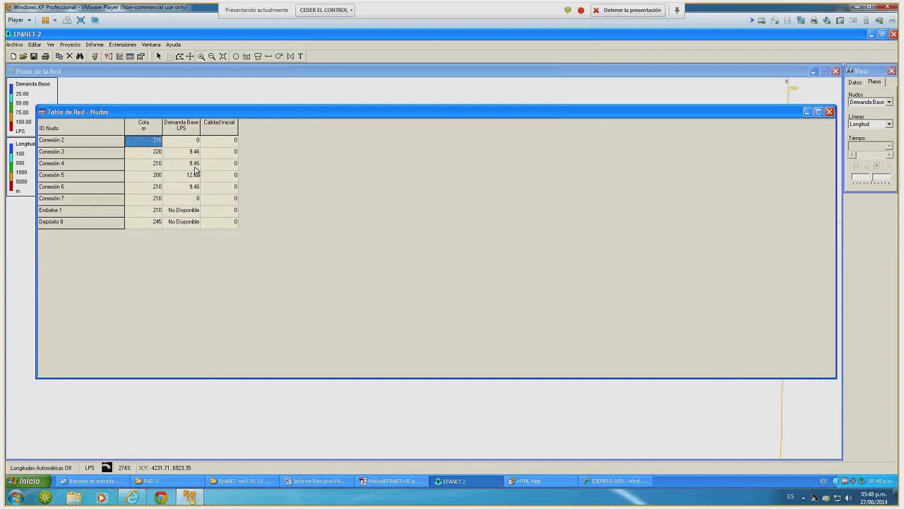
left_click(830, 112)
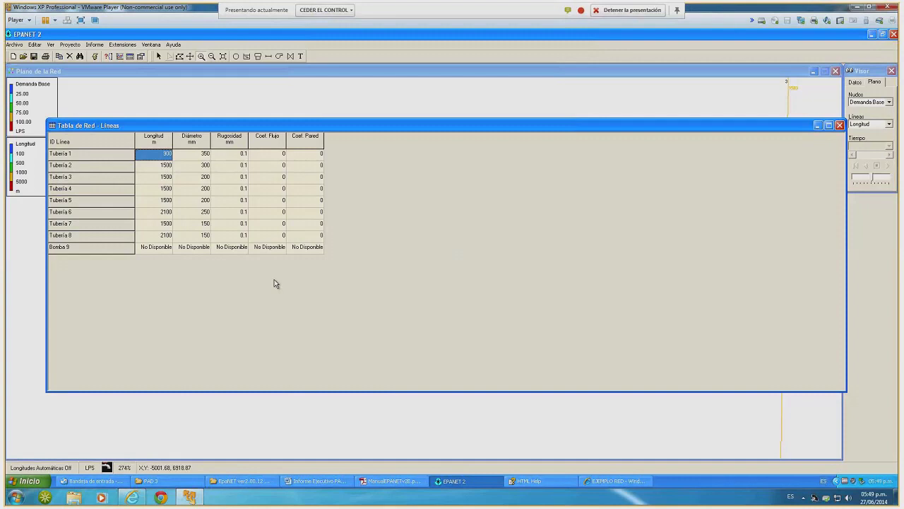
left_click(840, 126)
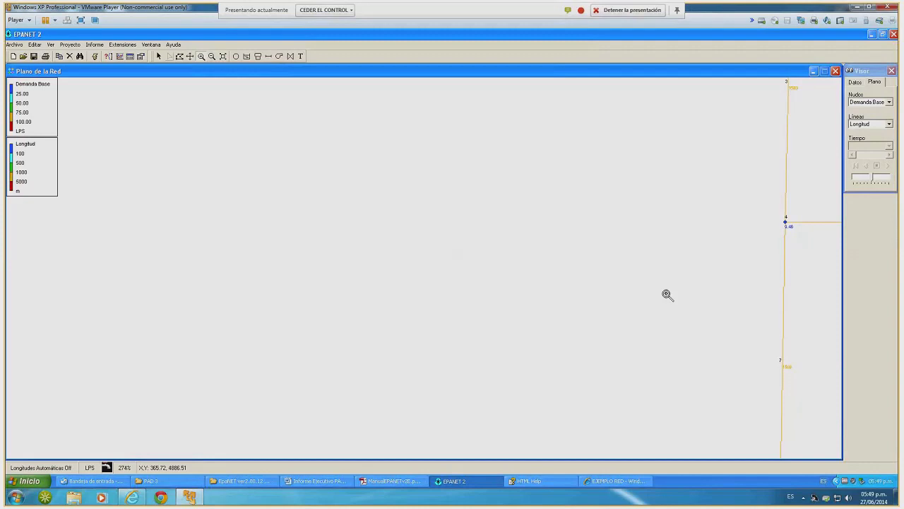
Switch the link labels on the full network map to diameter (Diámetro)
left_click(221, 57)
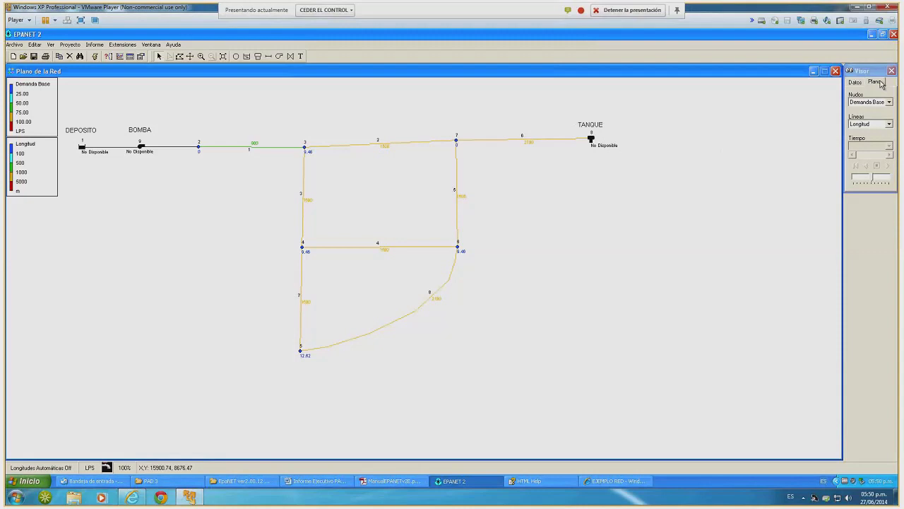
left_click(885, 125)
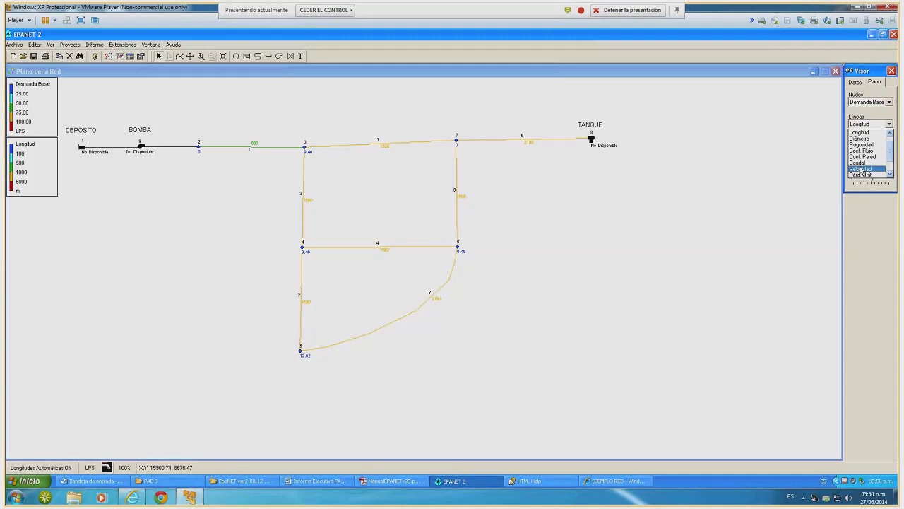
left_click(860, 139)
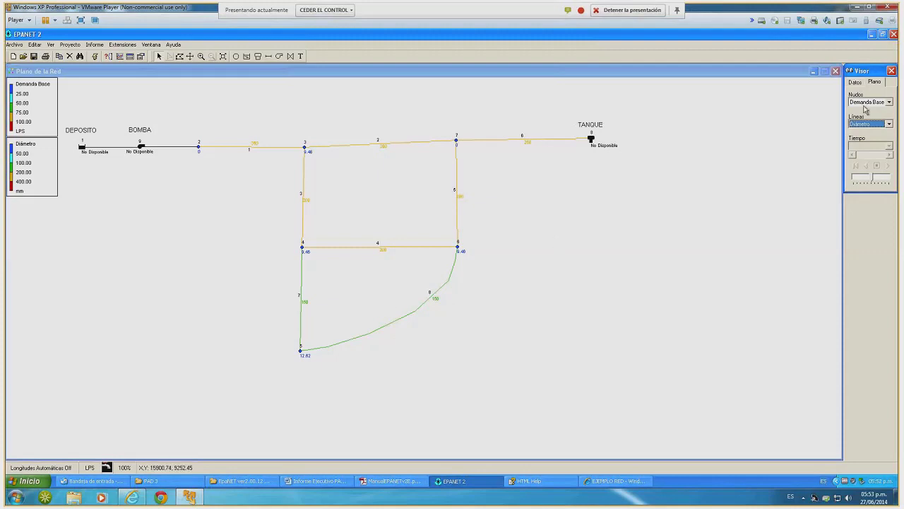
Add a new curve to the project's curve data (Curvas)
left_click(854, 83)
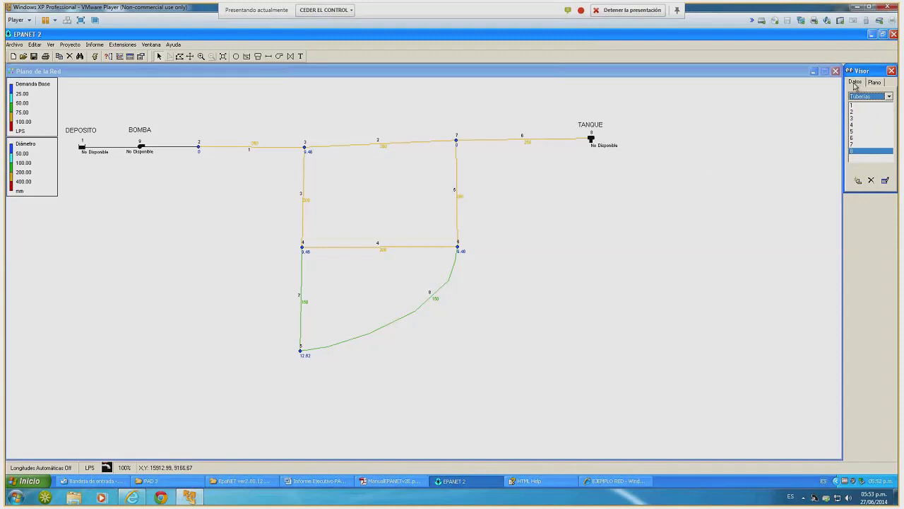
left_click(889, 97)
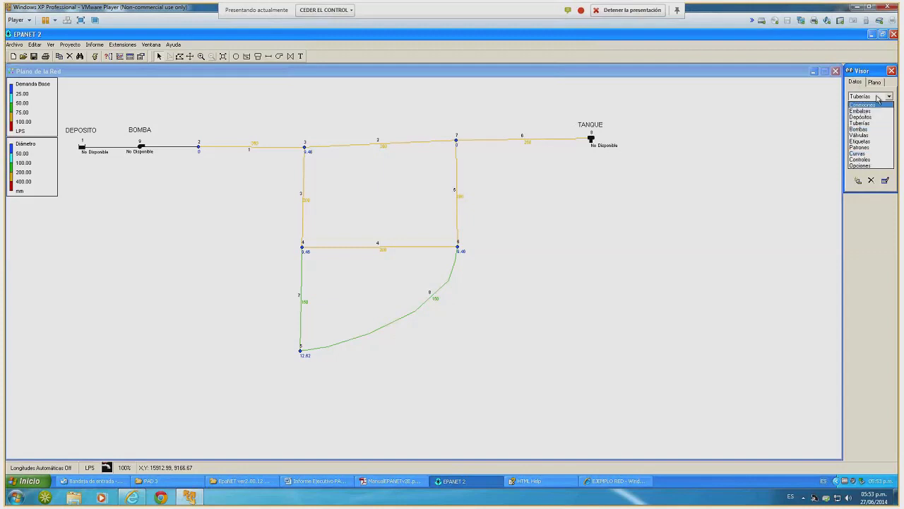
left_click(867, 155)
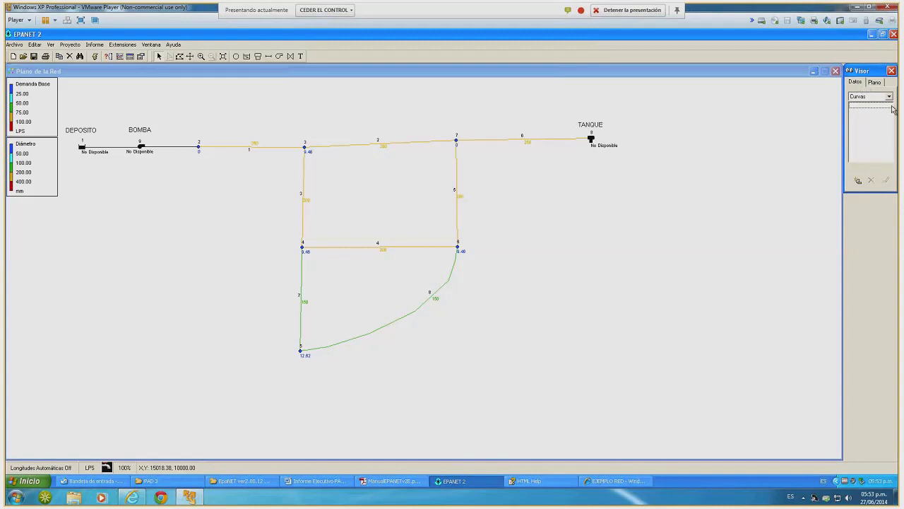
left_click(859, 182)
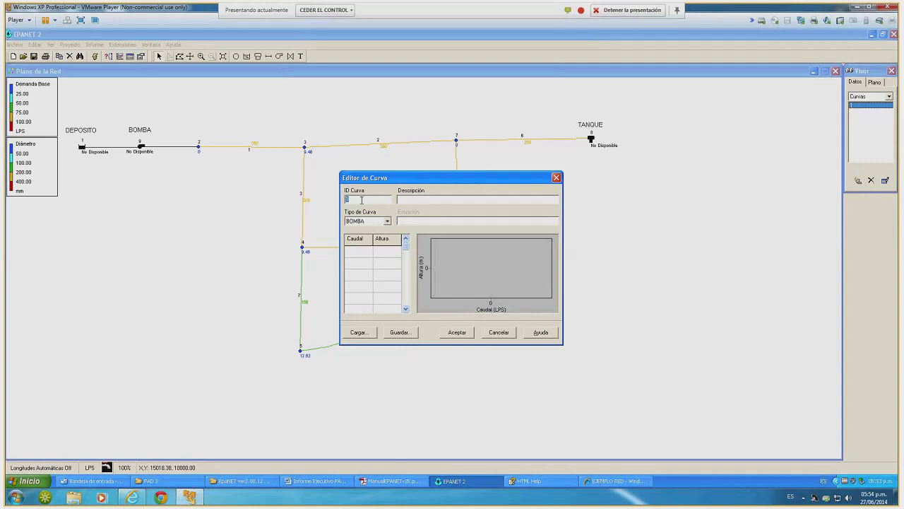
Define pump curve 1 with a single point of flow (Caudal) 37.85 and head (Altura) 45.7, accepting the curve
left_click(418, 199)
left_click(362, 250)
type("37.85")
key("Return")
left_click(389, 253)
type("45.7")
key("Return")
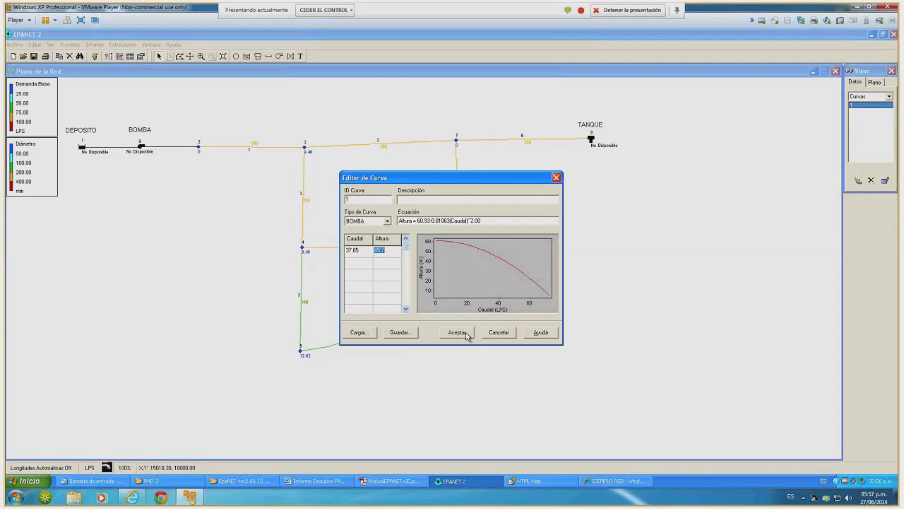
left_click(457, 332)
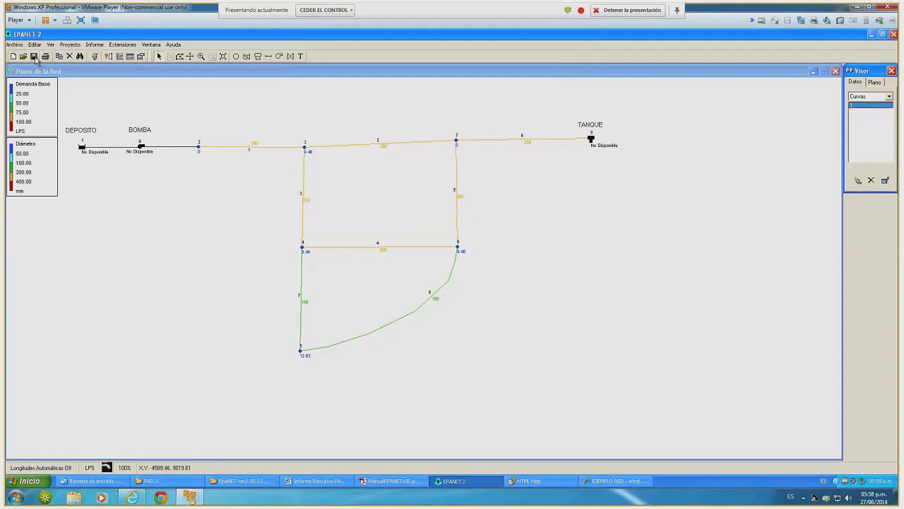
Try to run the hydraulic analysis of the network and read the status report (Informe de Estado), closing it
left_click(34, 57)
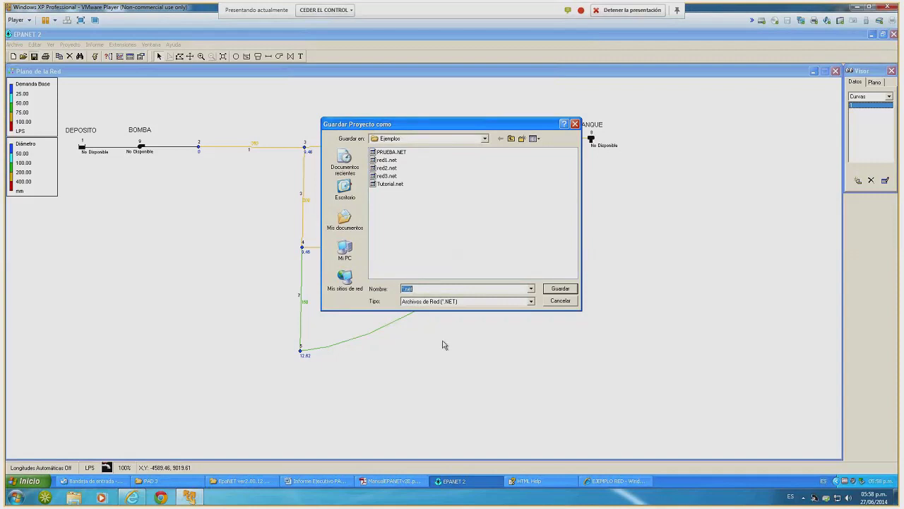
left_click(575, 304)
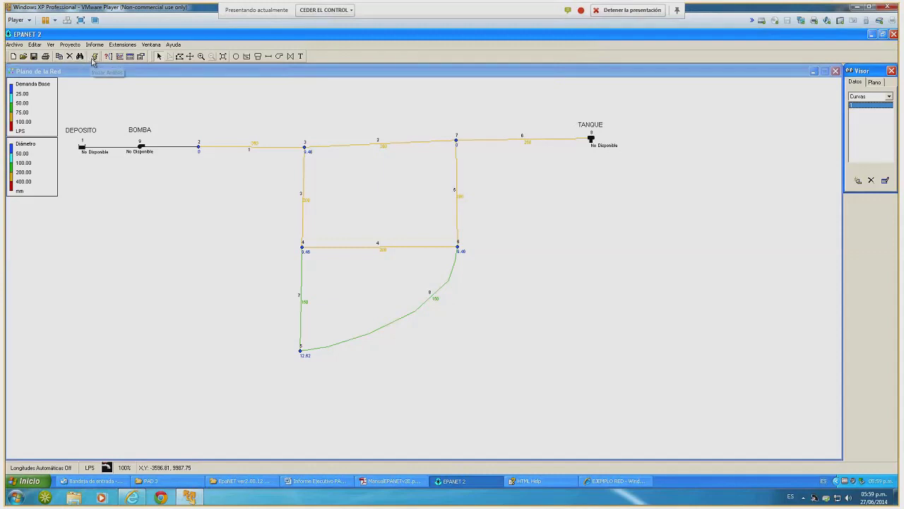
left_click(94, 57)
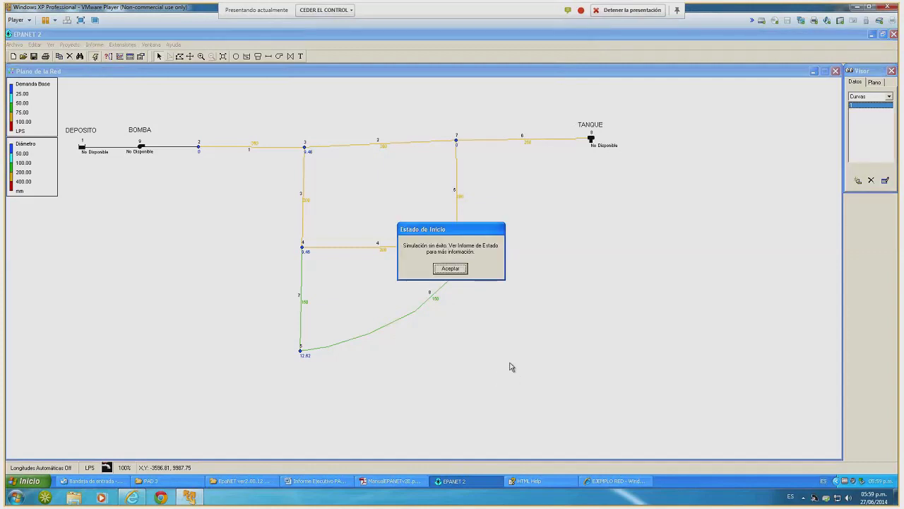
left_click(462, 270)
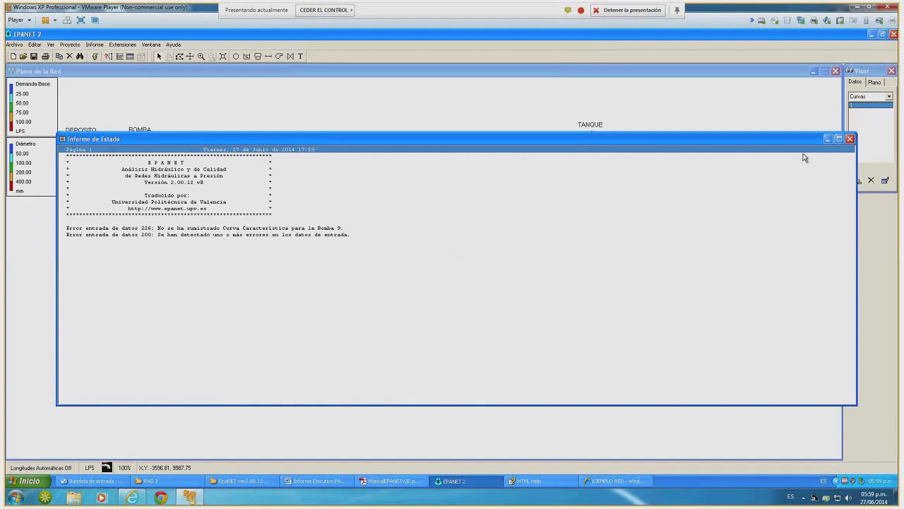
left_click(850, 139)
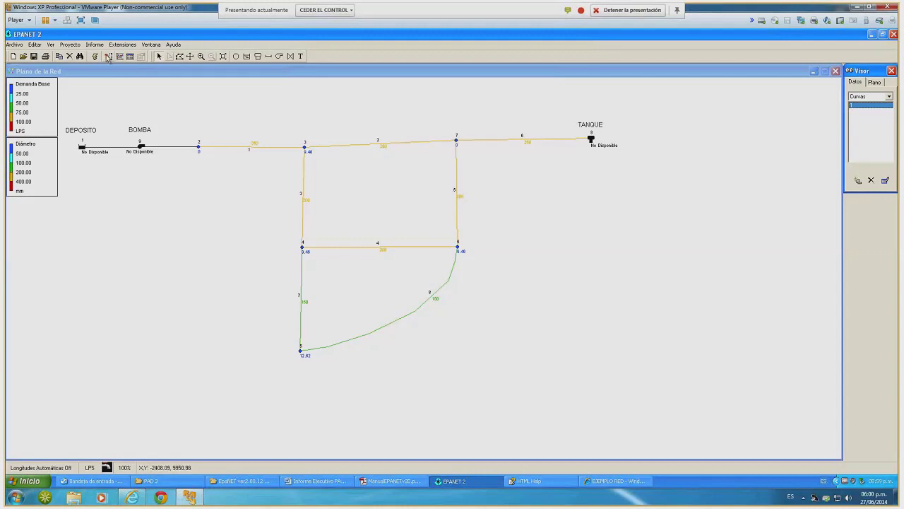
Examine the properties of pump 9 (Bomba), including its characteristic curve and power fields, and close them
mouse_move(139, 151)
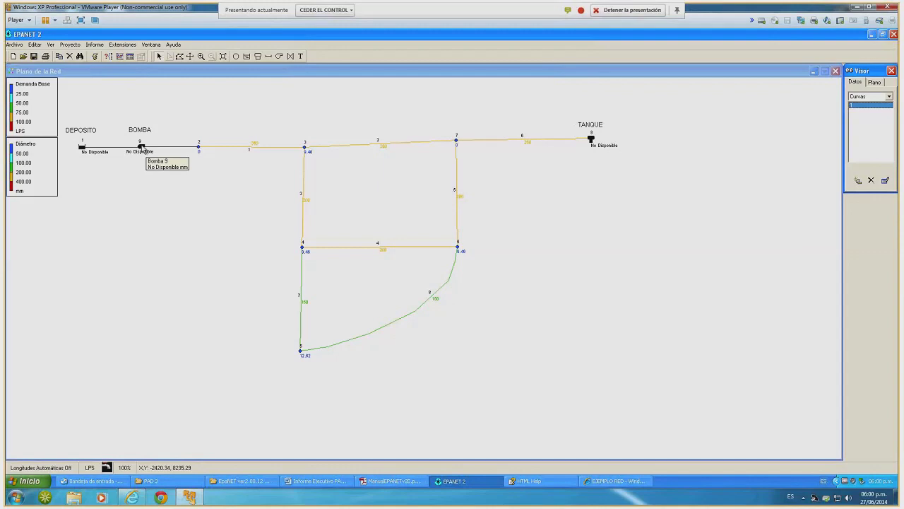
double_click(142, 149)
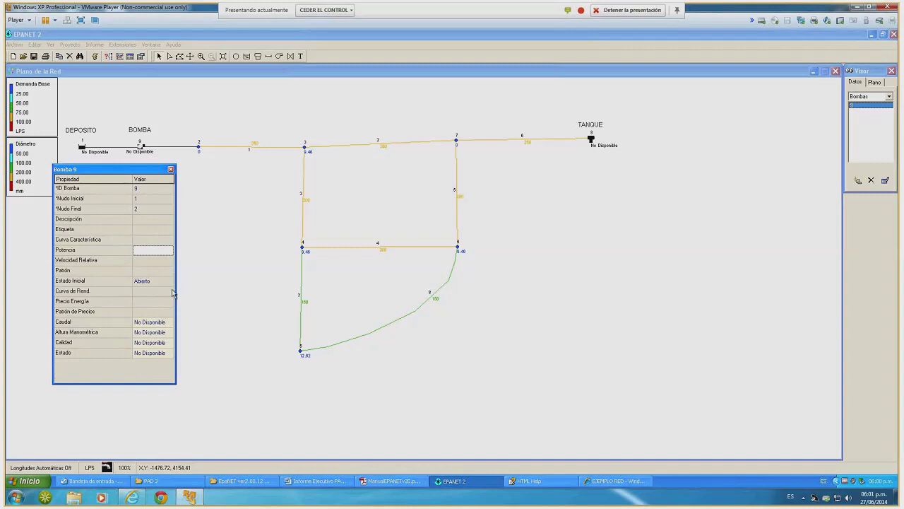
left_click(171, 172)
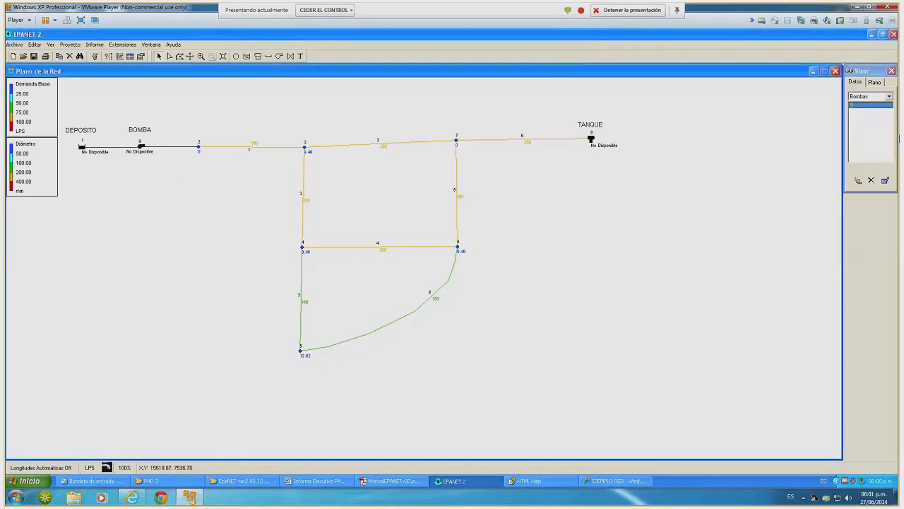
Check the definition of pump curve 1 in the curve data (Curvas), accepting it without edits
left_click(862, 88)
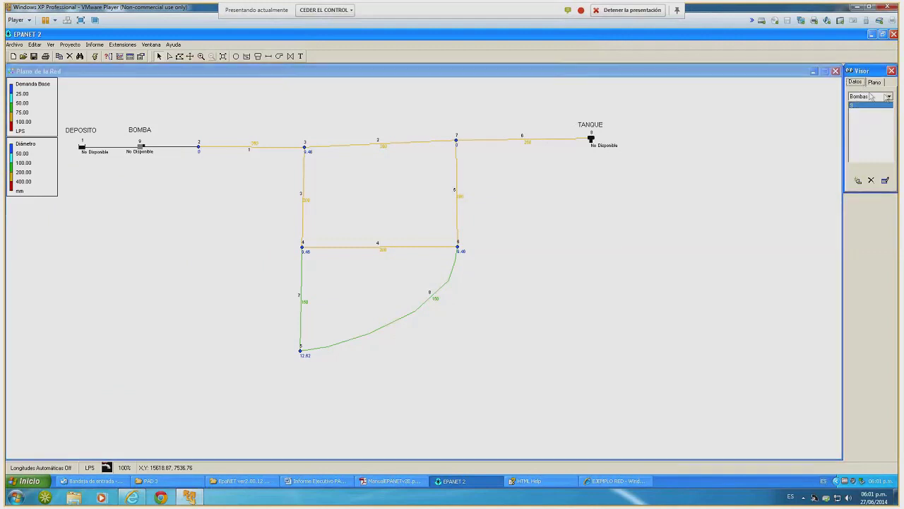
left_click(889, 97)
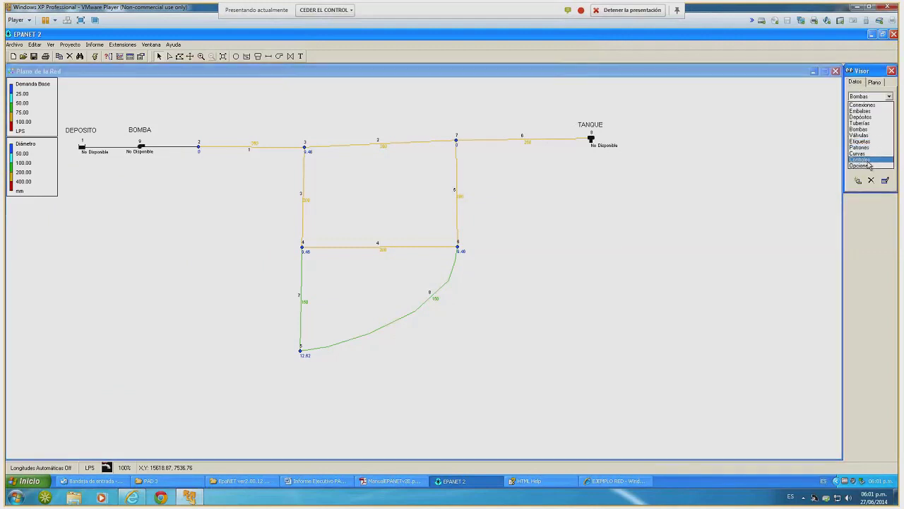
left_click(868, 154)
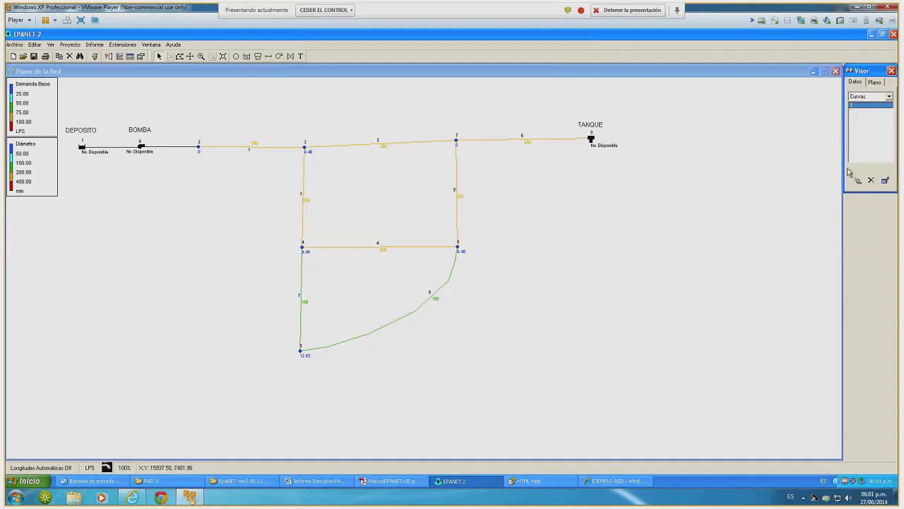
left_click(885, 181)
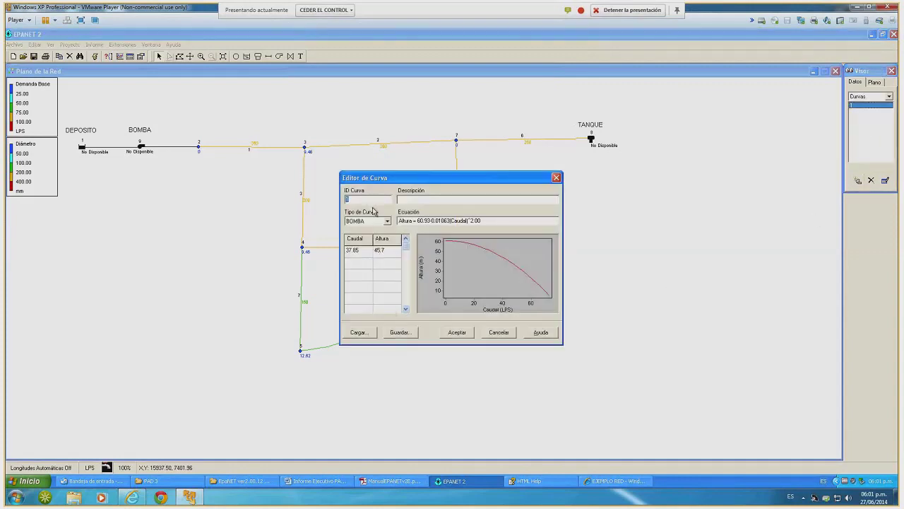
left_click(468, 335)
Recheck the properties of pump 9 for an assigned characteristic curve and close them
double_click(141, 148)
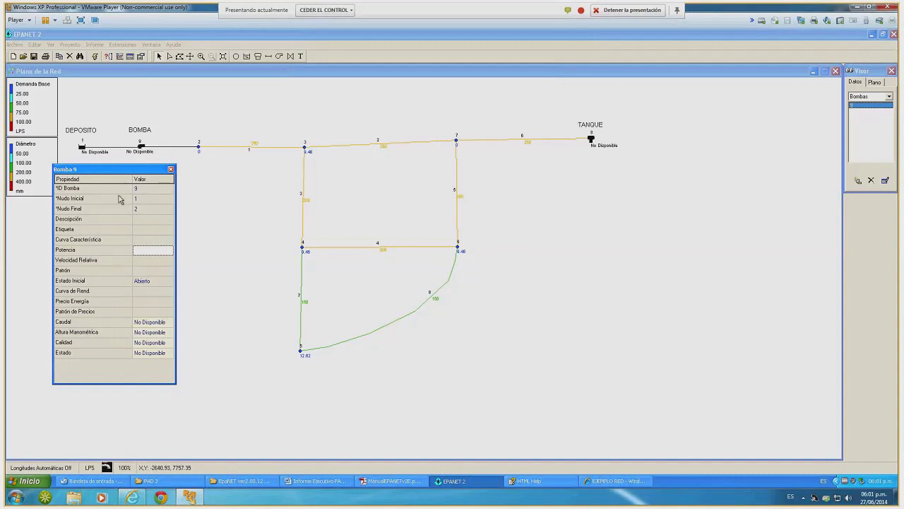
left_click(171, 171)
mouse_move(82, 150)
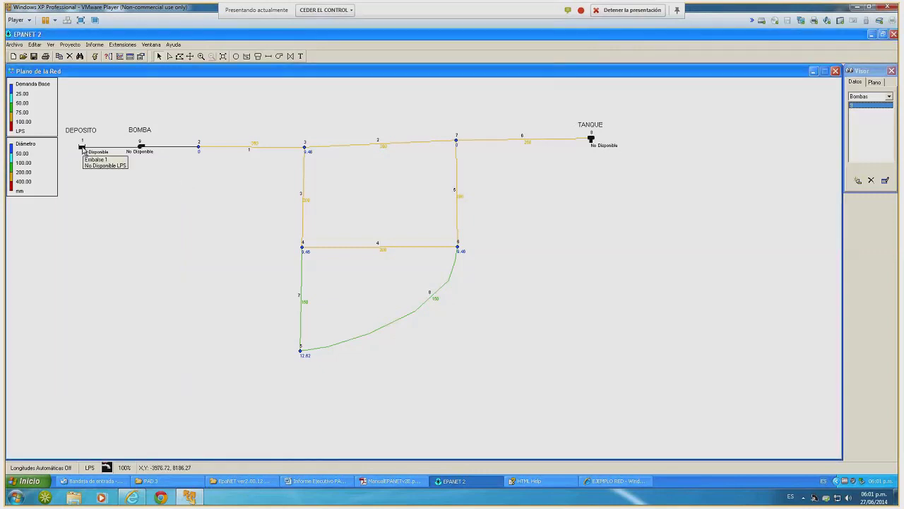